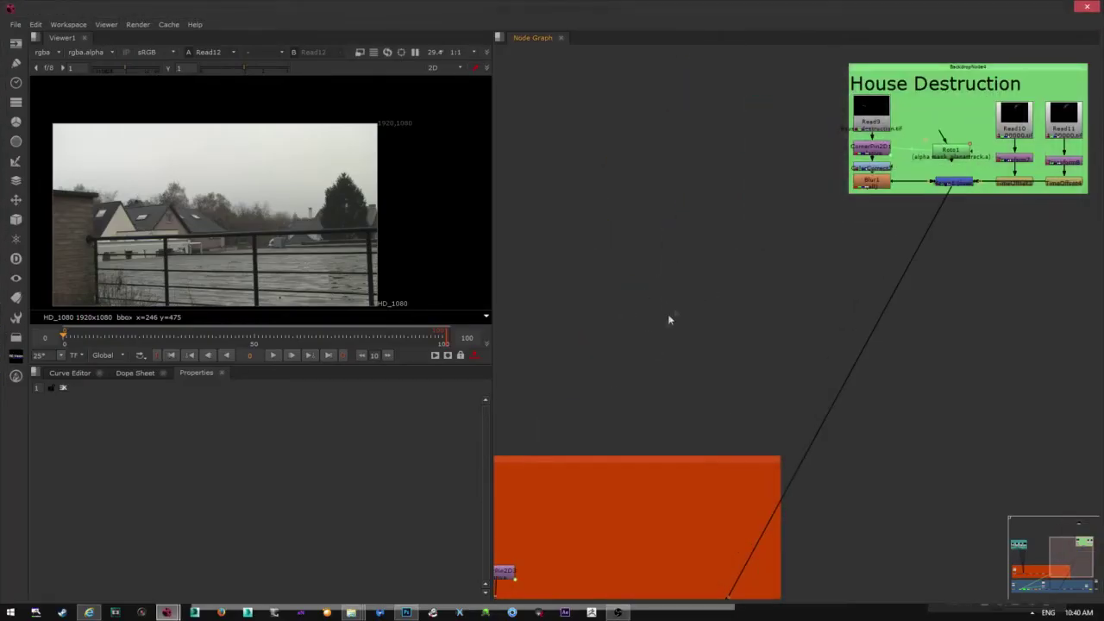
Examine the node graph's backdrops and the houses behind the railing in the original footage
alt+middle_drag(668, 311, 638, 414)
alt+middle_drag(571, 338, 673, 292)
scroll(675, 297, up, 2)
middle_drag(320, 256, 375, 235)
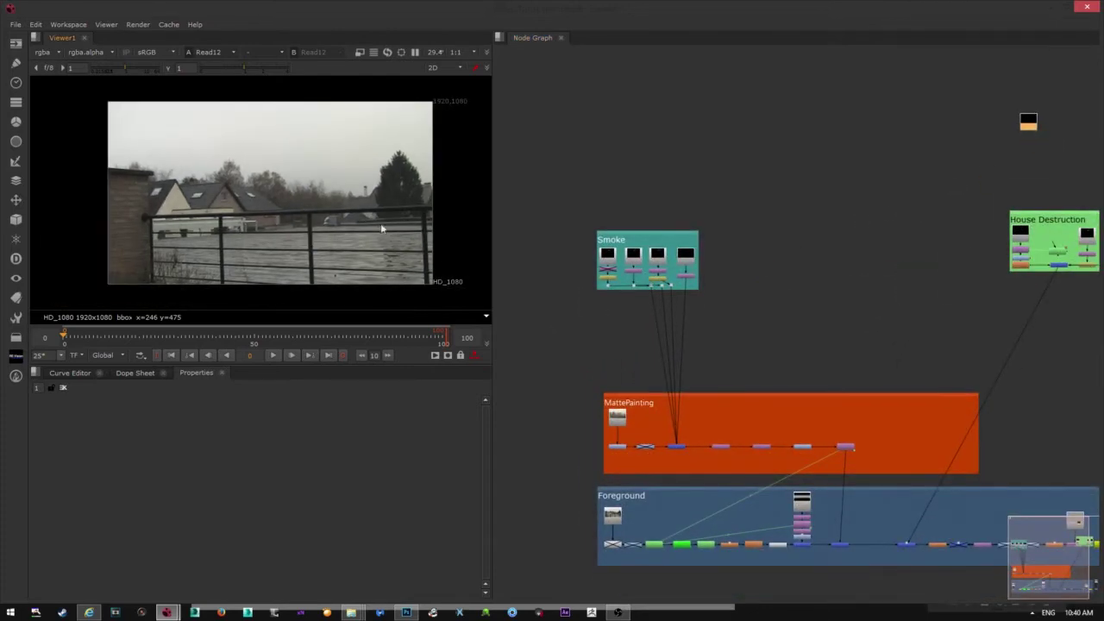
mouse_move(277, 320)
scroll(240, 177, up, 3)
scroll(215, 174, down, 1)
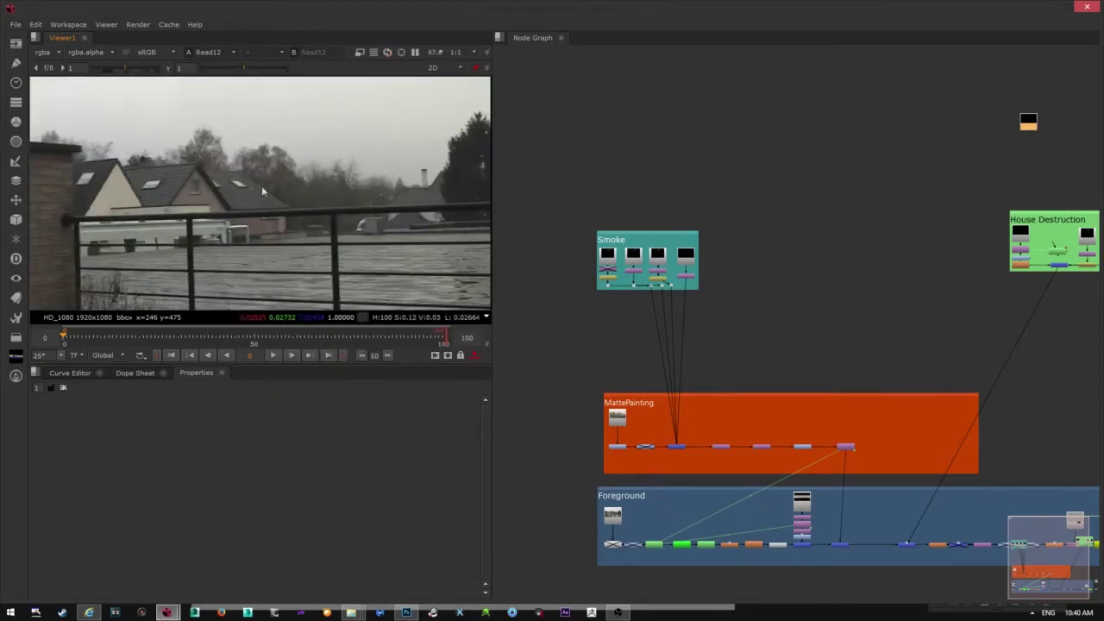
middle_drag(262, 187, 226, 177)
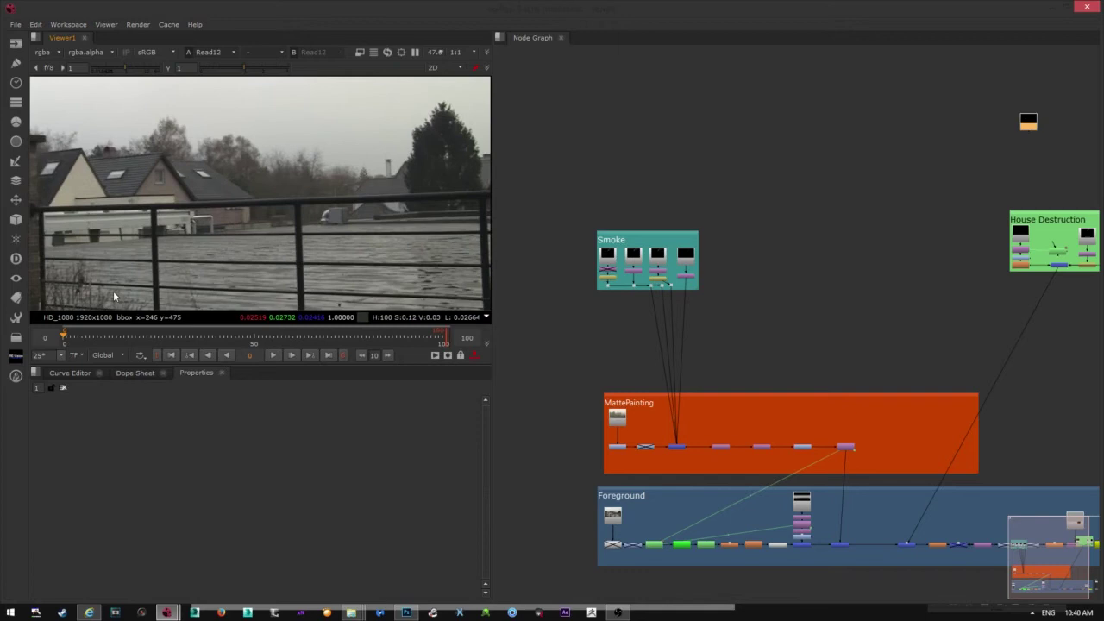
scroll(159, 172, up, 2)
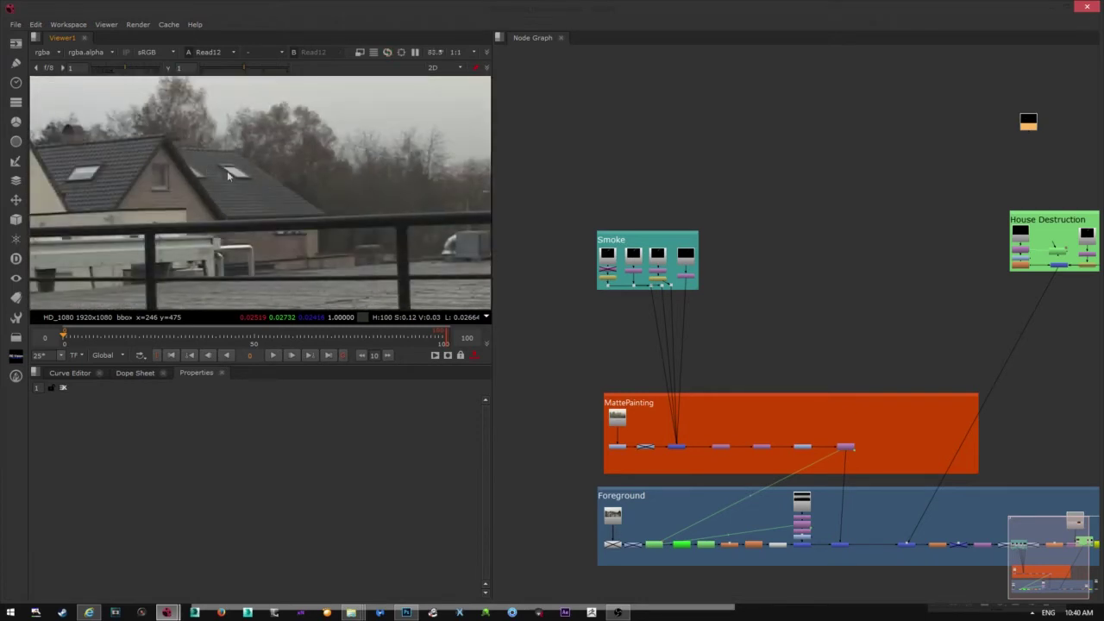
middle_drag(314, 210, 295, 222)
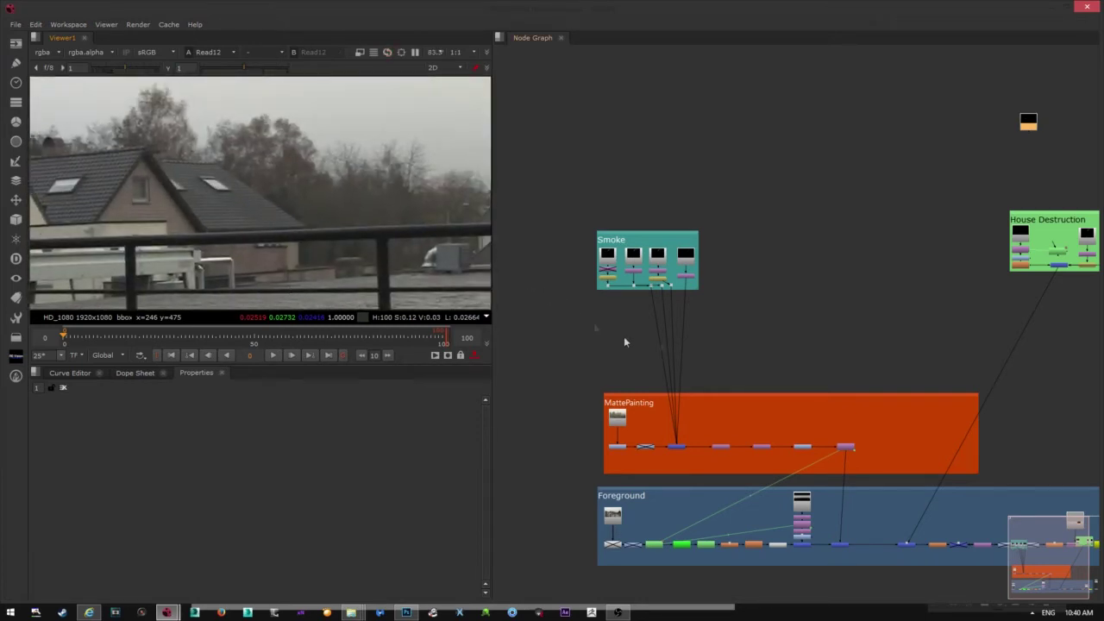
Show in the viewer the Foreground merge node where the MattePainting branch joins, with the whole frame in view
click(735, 380)
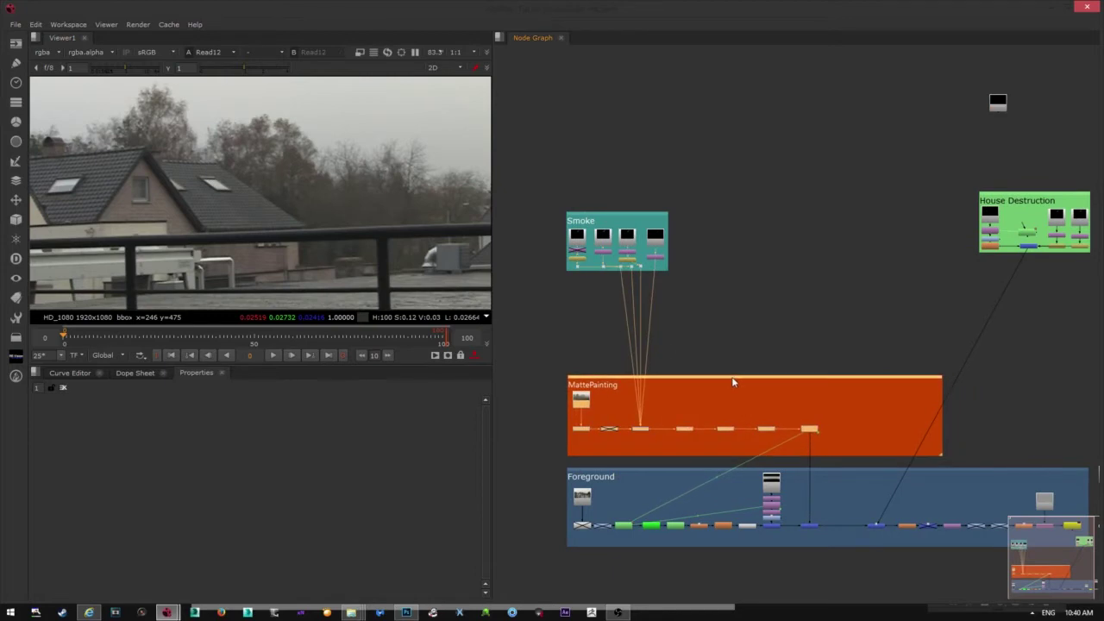
middle_drag(634, 287, 629, 320)
middle_drag(605, 438, 608, 319)
scroll(555, 334, up, 1)
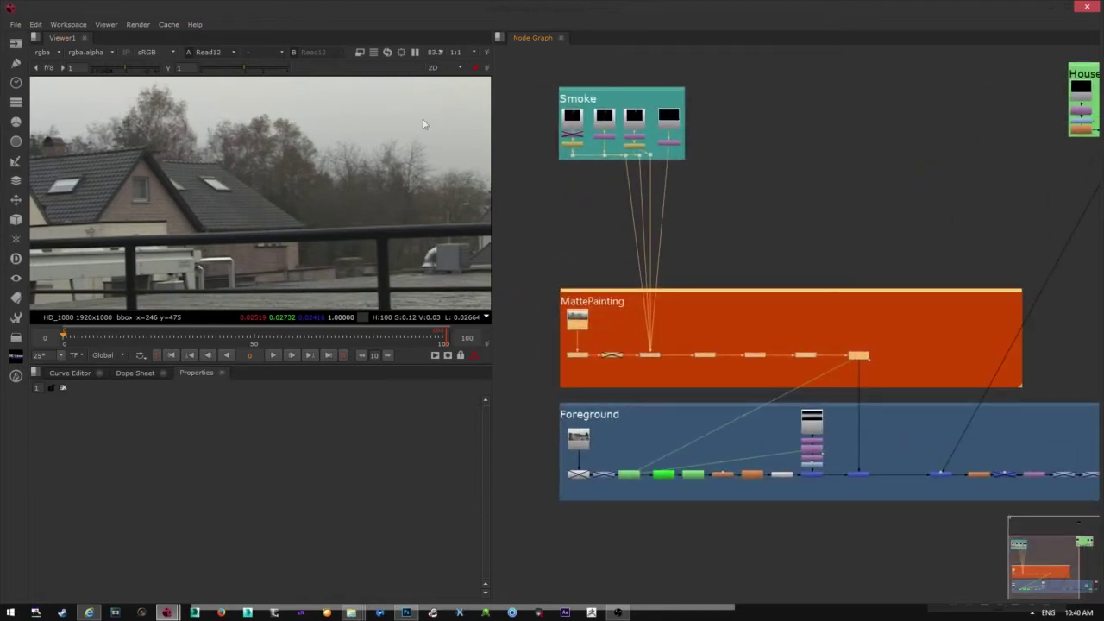
middle_drag(859, 363, 820, 324)
click(820, 438)
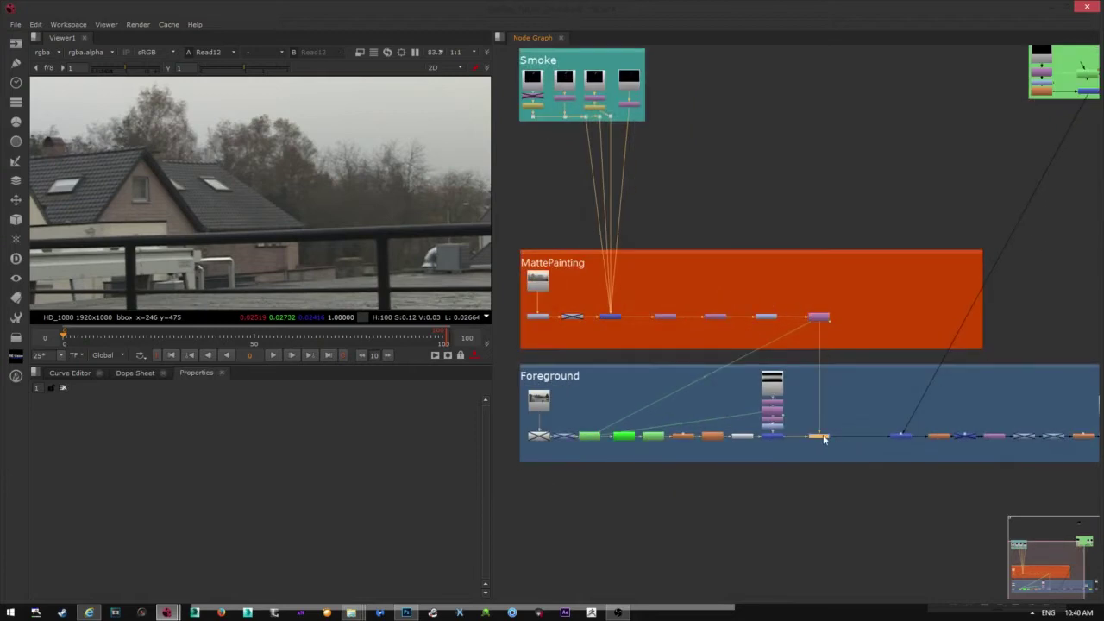
key(1)
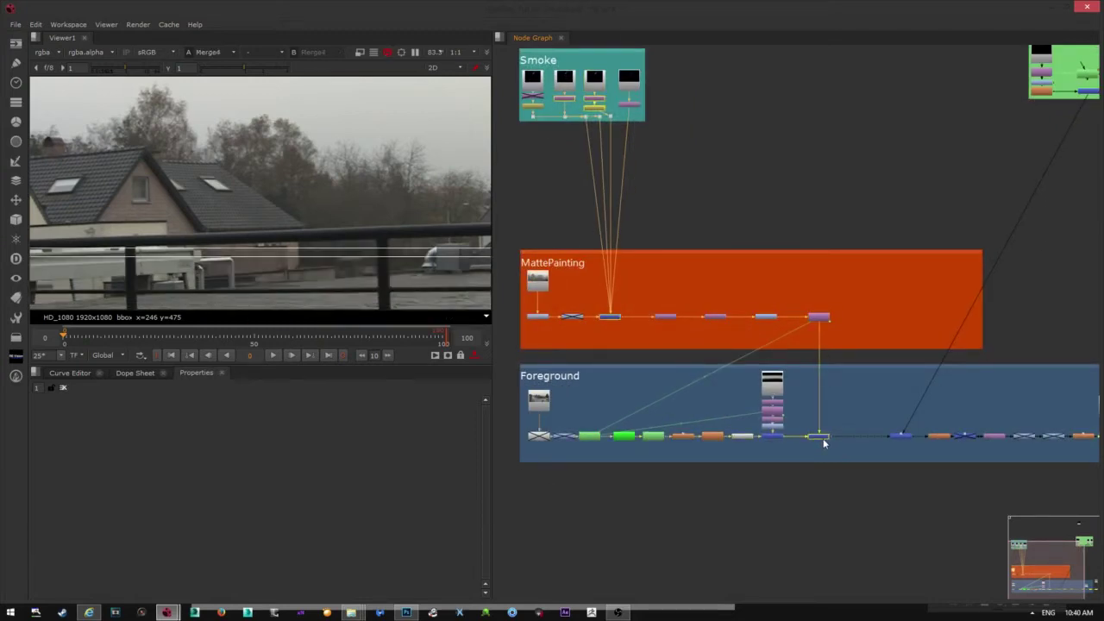
key(minus)
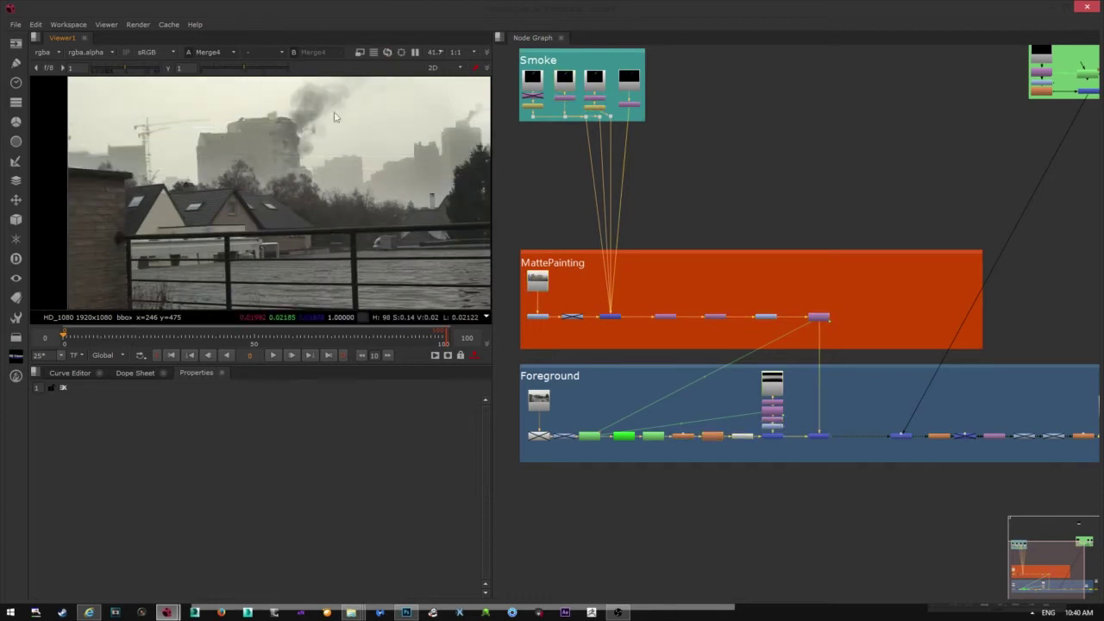
Disable all nodes in the Smoke and House Destruction backdrops
middle_drag(635, 195, 659, 271)
drag(525, 81, 736, 271)
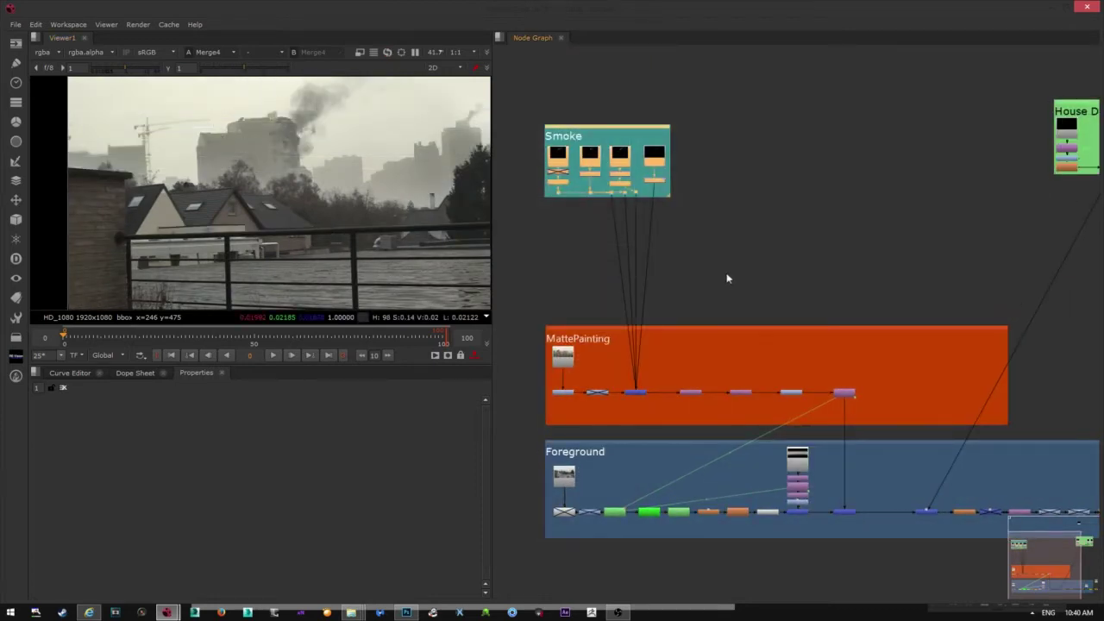
key(d)
middle_drag(967, 97, 795, 119)
drag(791, 82, 1100, 267)
key(d)
Review the composite without smoke and house destruction near the shot's end and at frame 74, and return to the first frame
middle_drag(648, 295, 690, 284)
scroll(264, 177, down, 2)
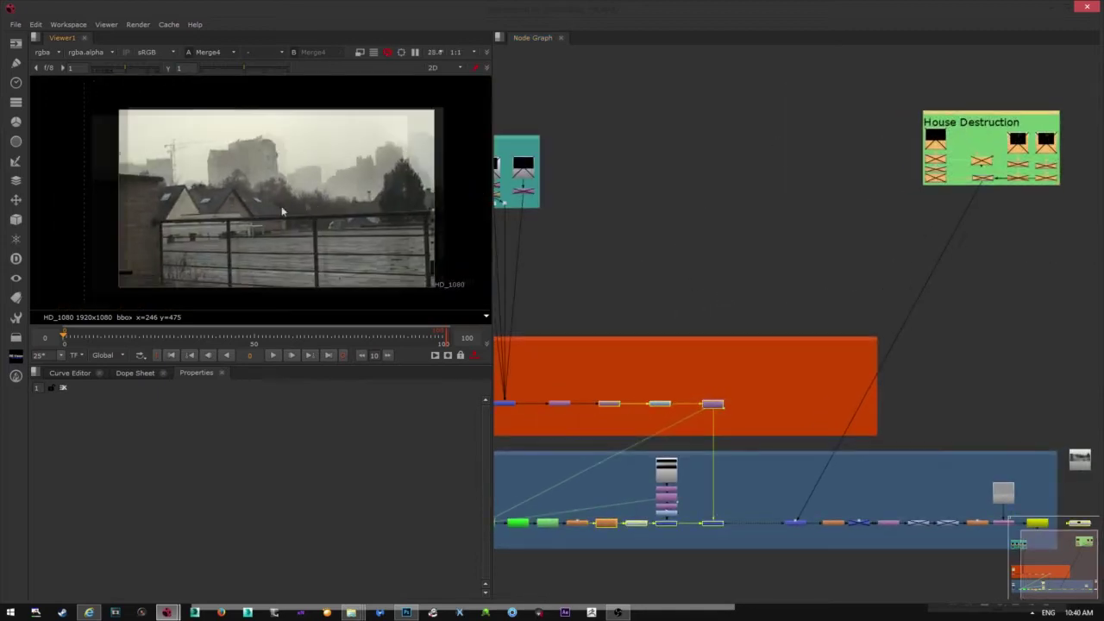
middle_drag(283, 211, 206, 216)
middle_drag(306, 194, 357, 190)
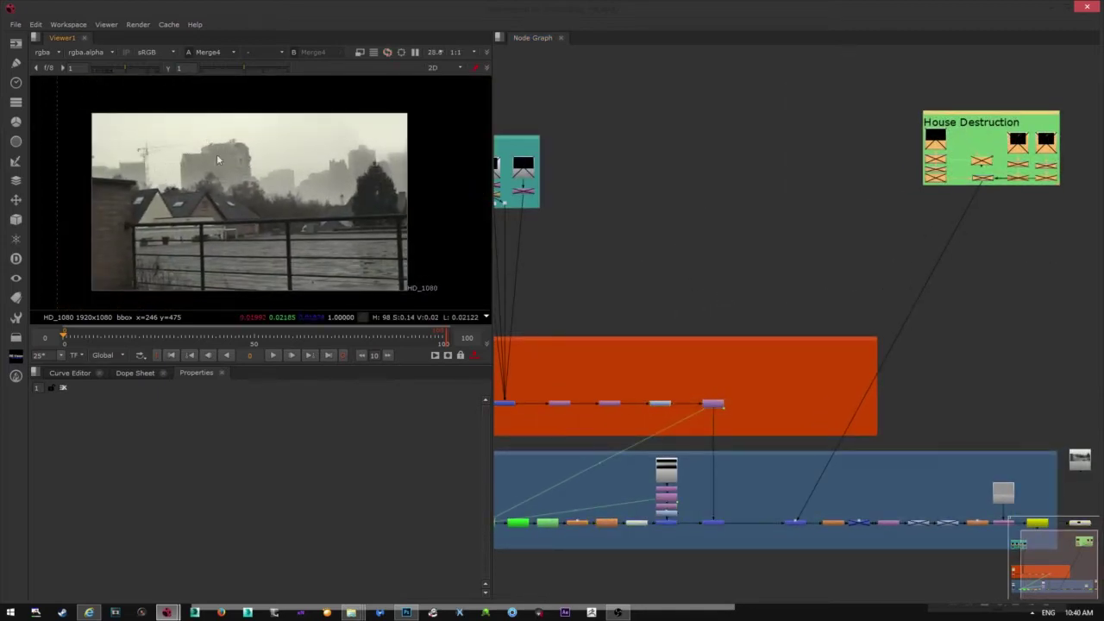
drag(183, 342, 440, 339)
middle_drag(371, 185, 377, 216)
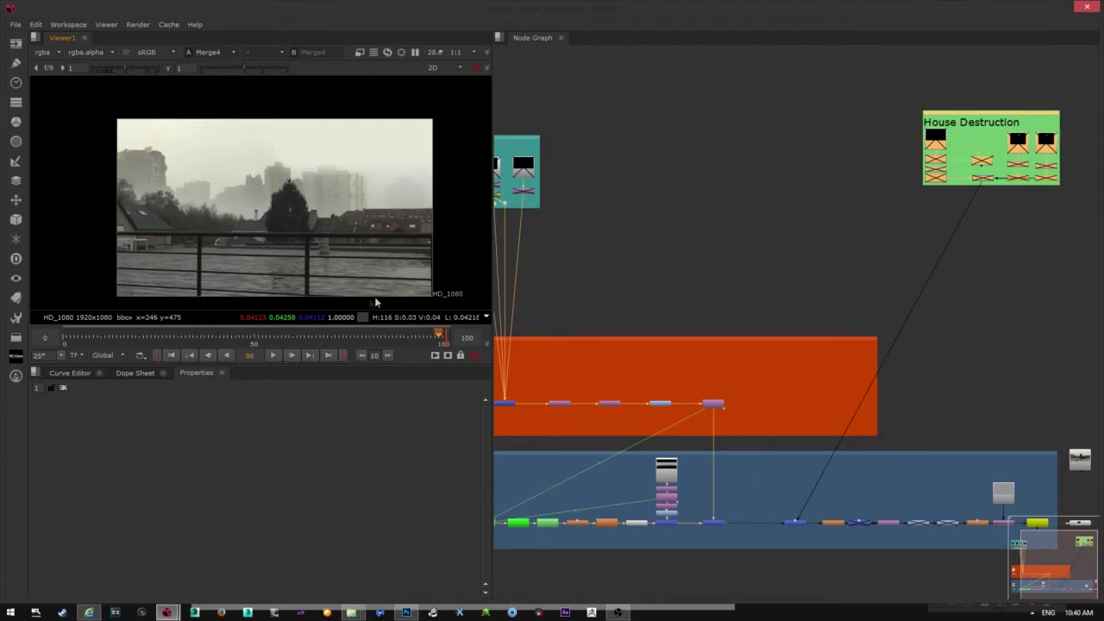
mouse_move(375, 169)
alt+middle_down()
mouse_move(422, 131)
mouse_move(389, 163)
alt+middle_up()
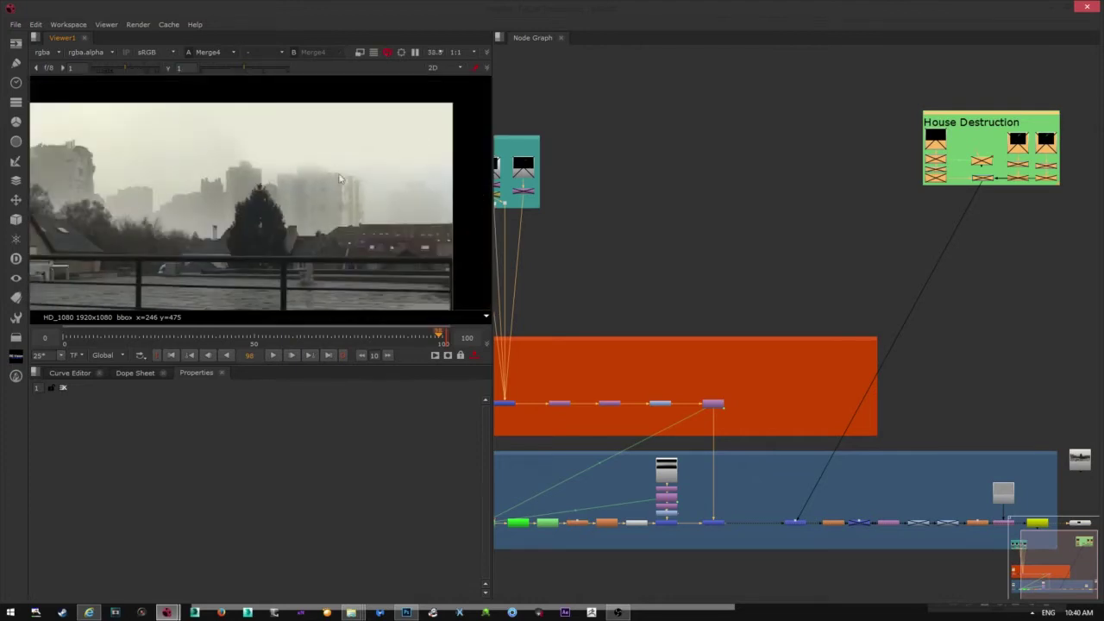
click(345, 335)
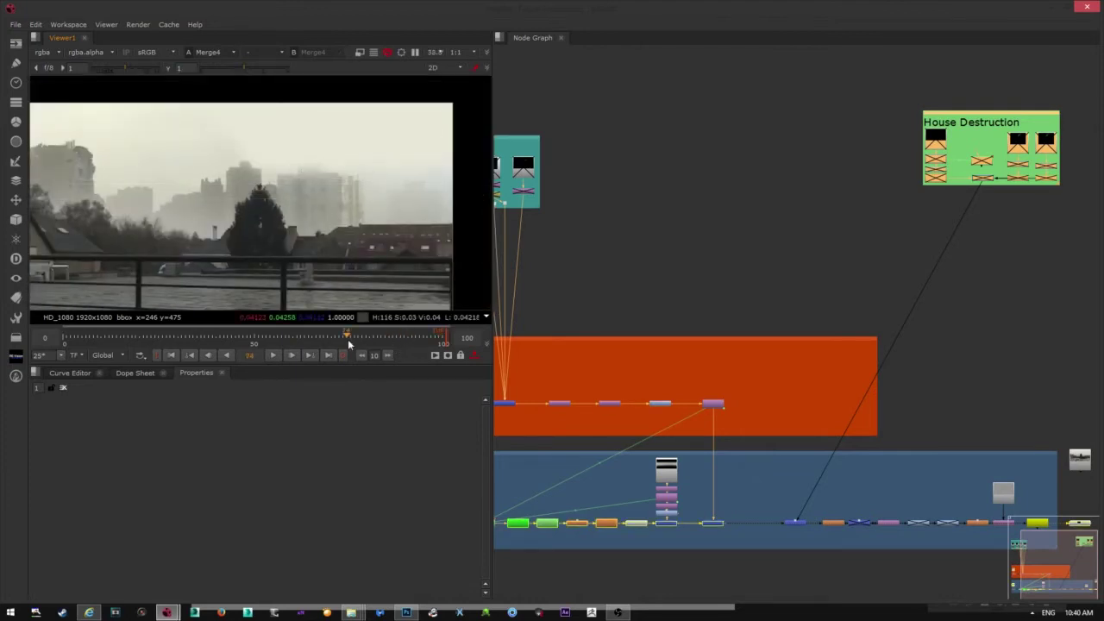
middle_drag(328, 225, 353, 213)
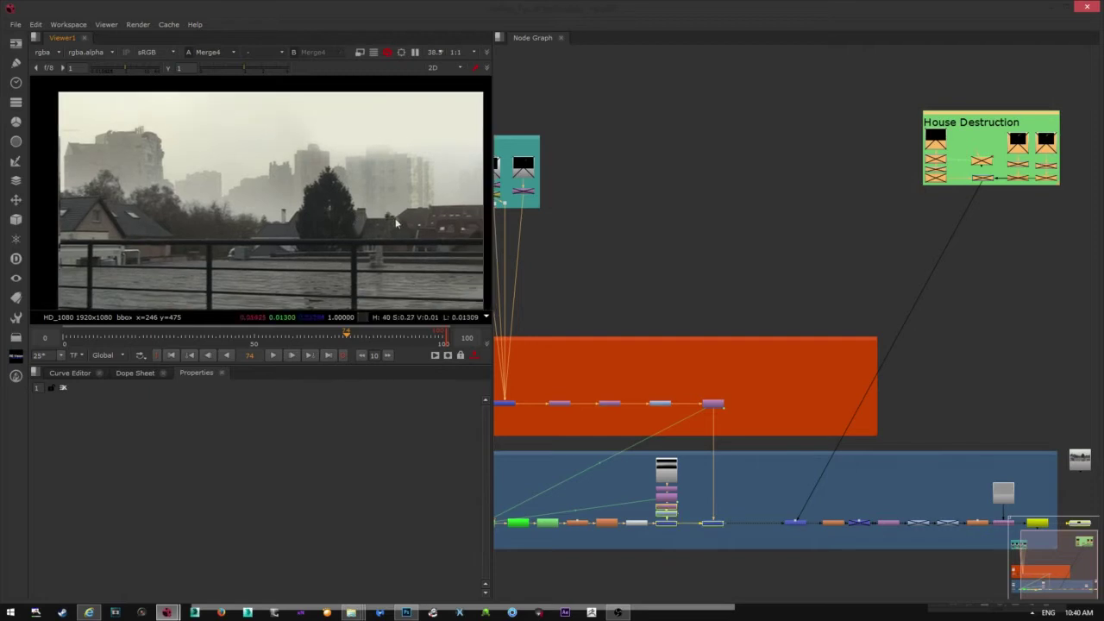
middle_drag(683, 404, 740, 395)
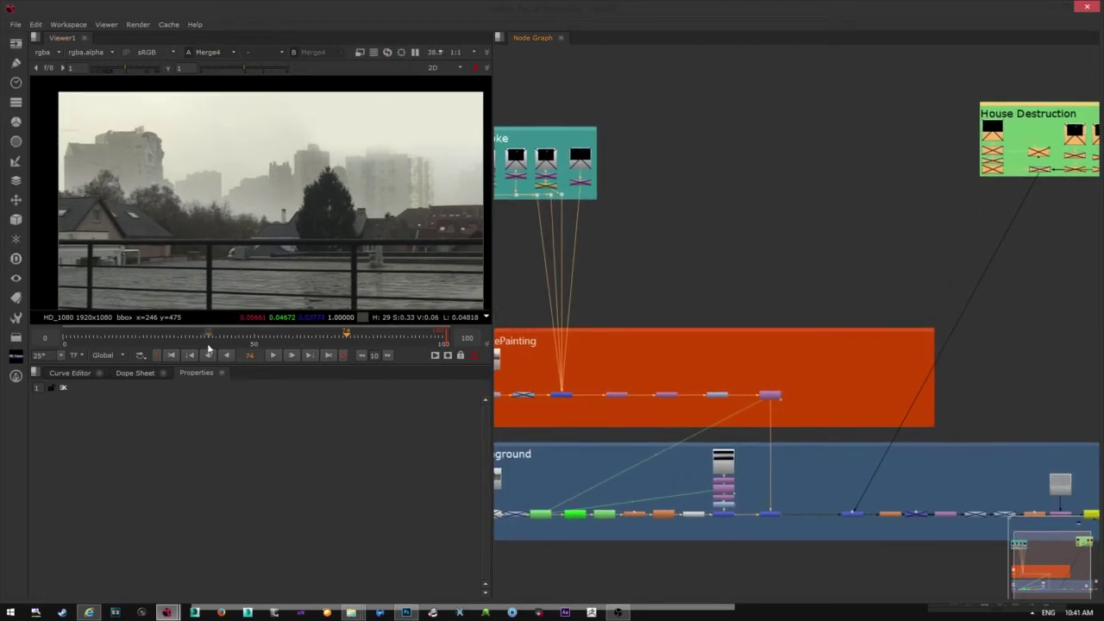
click(172, 356)
Re-enable the Read5 smoke node in the Smoke backdrop
middle_drag(743, 198, 818, 210)
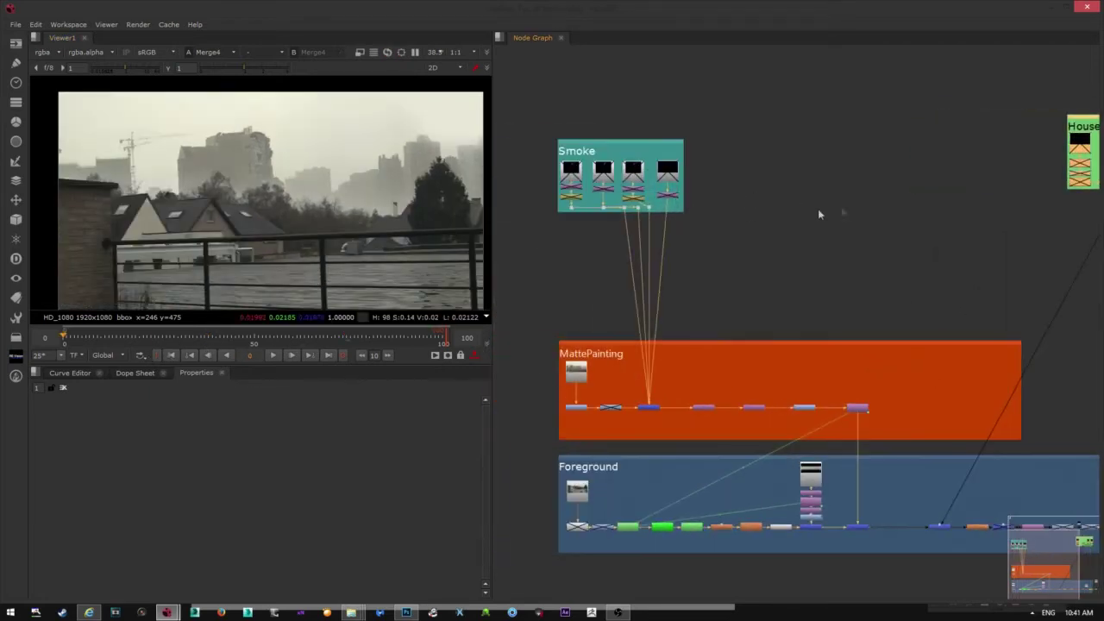
scroll(652, 192, up, 2)
middle_drag(752, 199, 848, 267)
scroll(646, 179, up, 4)
middle_drag(688, 276, 567, 304)
scroll(533, 301, up, 3)
click(565, 282)
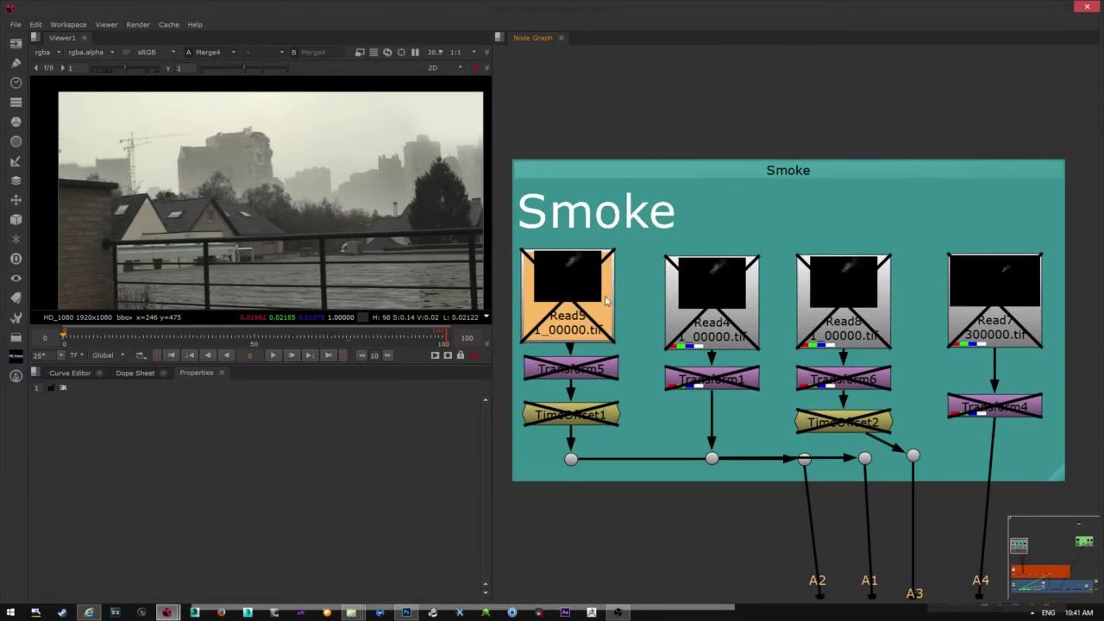
key(d)
Examine the smoke Read nodes Read5, Read4, Read8 and Read7 in the Smoke backdrop
click(724, 289)
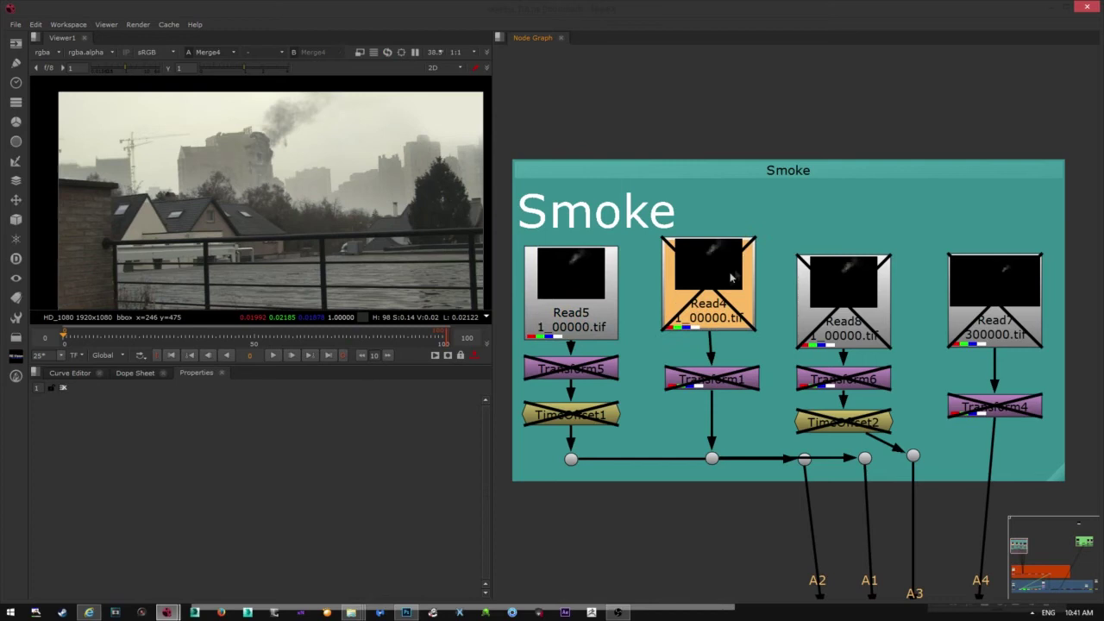
drag(870, 293, 870, 285)
drag(715, 289, 720, 267)
drag(845, 278, 845, 269)
drag(711, 289, 706, 291)
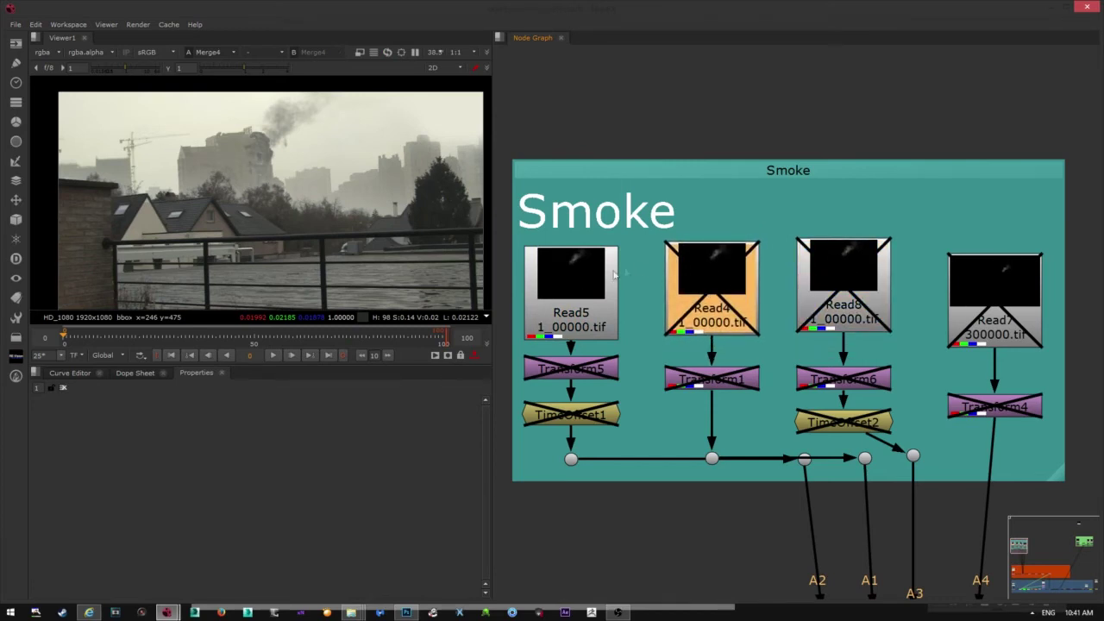
middle_drag(757, 278, 770, 300)
click(901, 293)
click(604, 319)
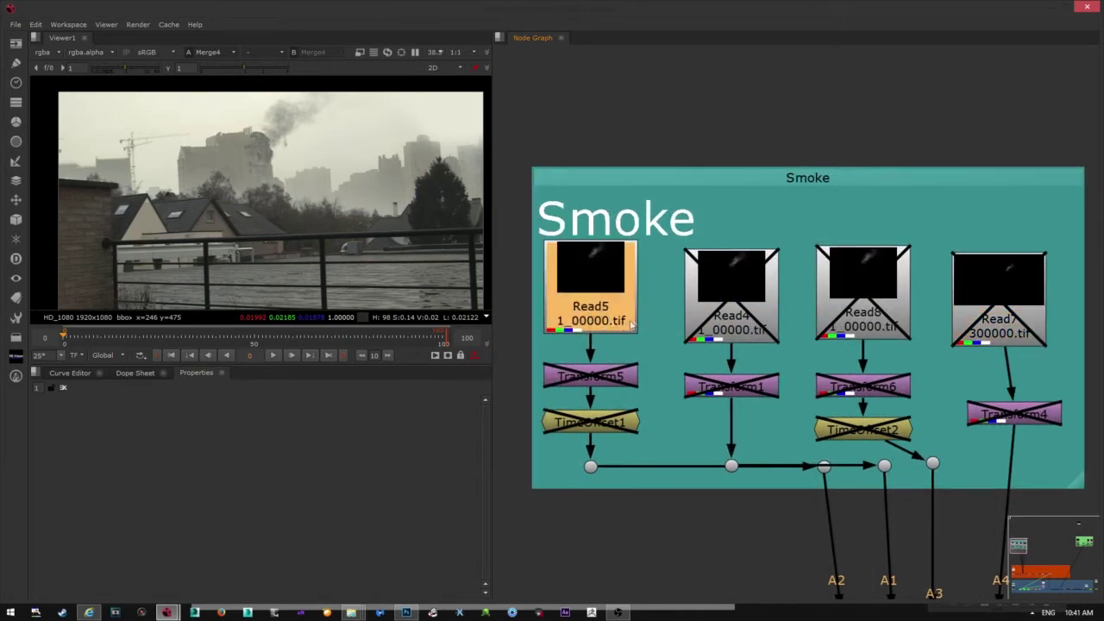
middle_drag(608, 288, 605, 298)
drag(581, 278, 576, 289)
middle_drag(749, 301, 712, 318)
drag(712, 317, 709, 321)
click(823, 319)
click(959, 319)
Examine the nodes inside the House Destruction backdrop
scroll(804, 362, down, 2)
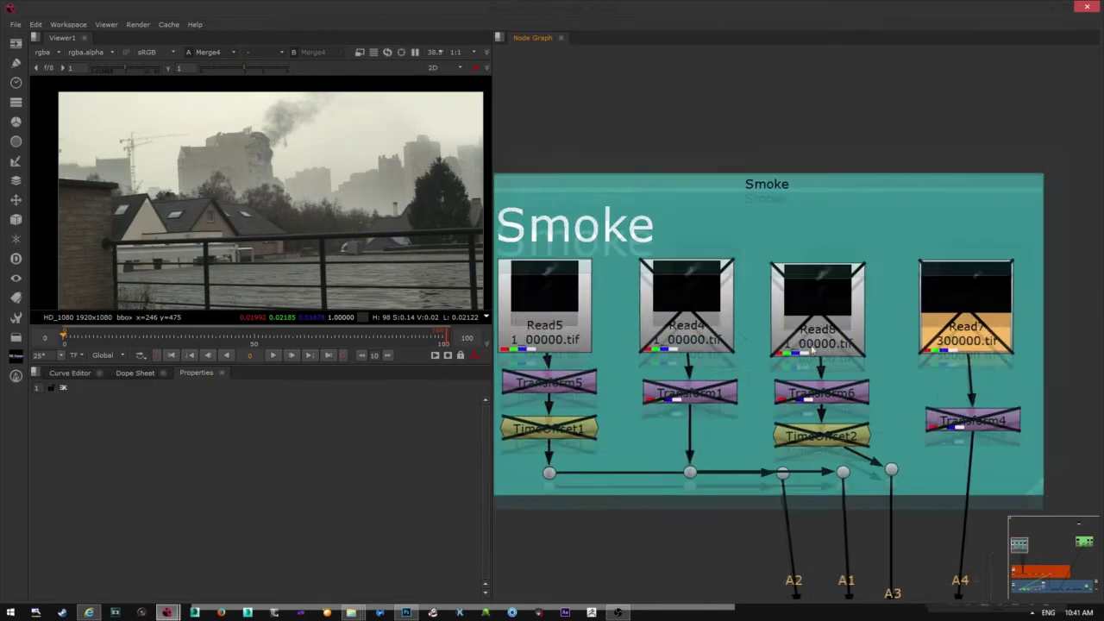
scroll(804, 363, down, 5)
middle_drag(930, 375, 731, 368)
scroll(780, 360, down, 5)
middle_drag(910, 419, 697, 417)
scroll(717, 358, up, 6)
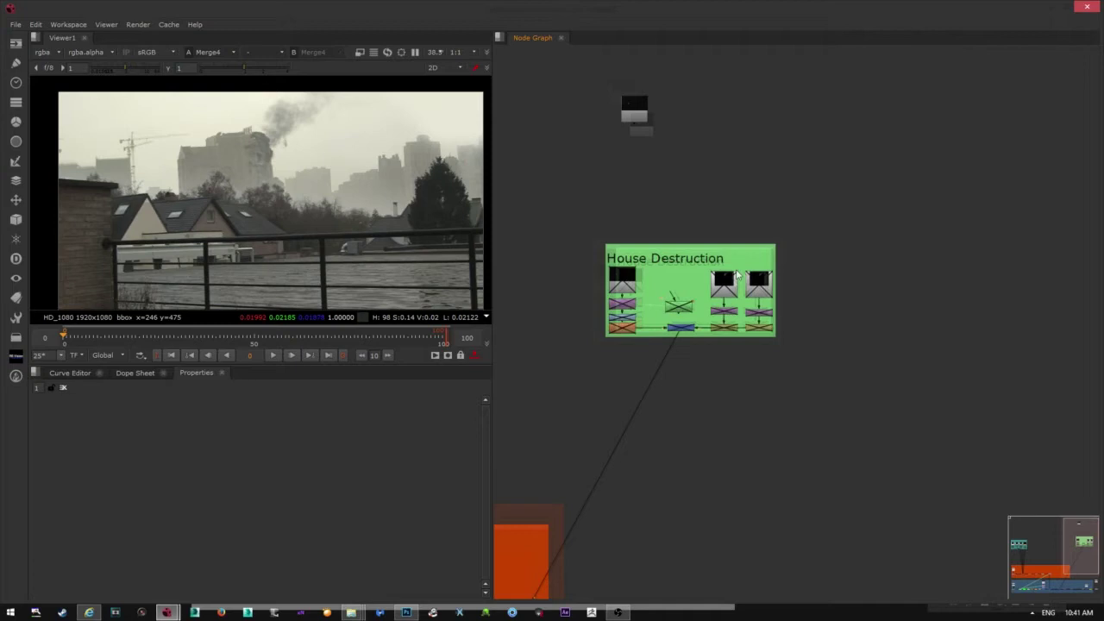
middle_drag(599, 241, 617, 317)
scroll(618, 316, up, 3)
scroll(612, 289, down, 1)
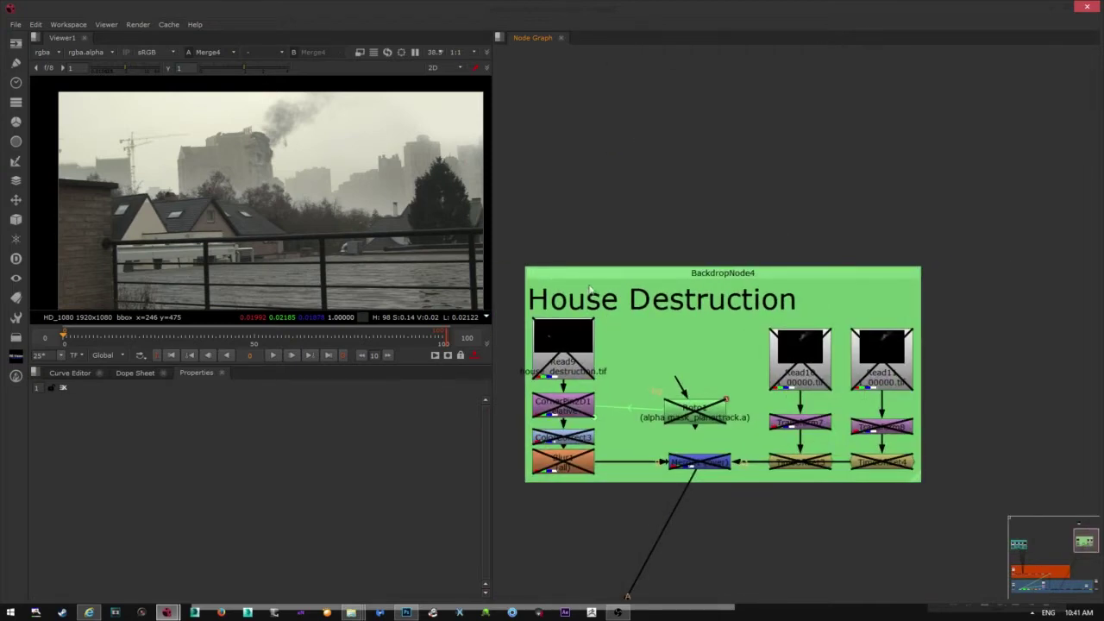
drag(596, 276, 621, 293)
Attach a Write node to Read13, the house_destruction image above the House Destruction backdrop
scroll(646, 330, down, 5)
middle_drag(613, 239, 655, 337)
scroll(655, 337, up, 4)
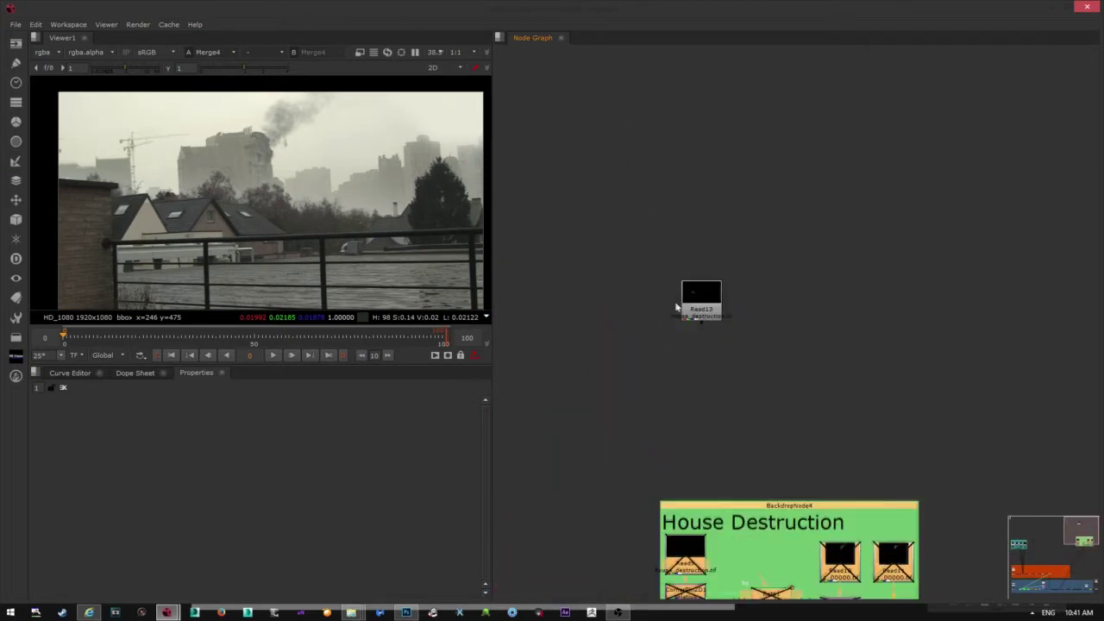
click(694, 303)
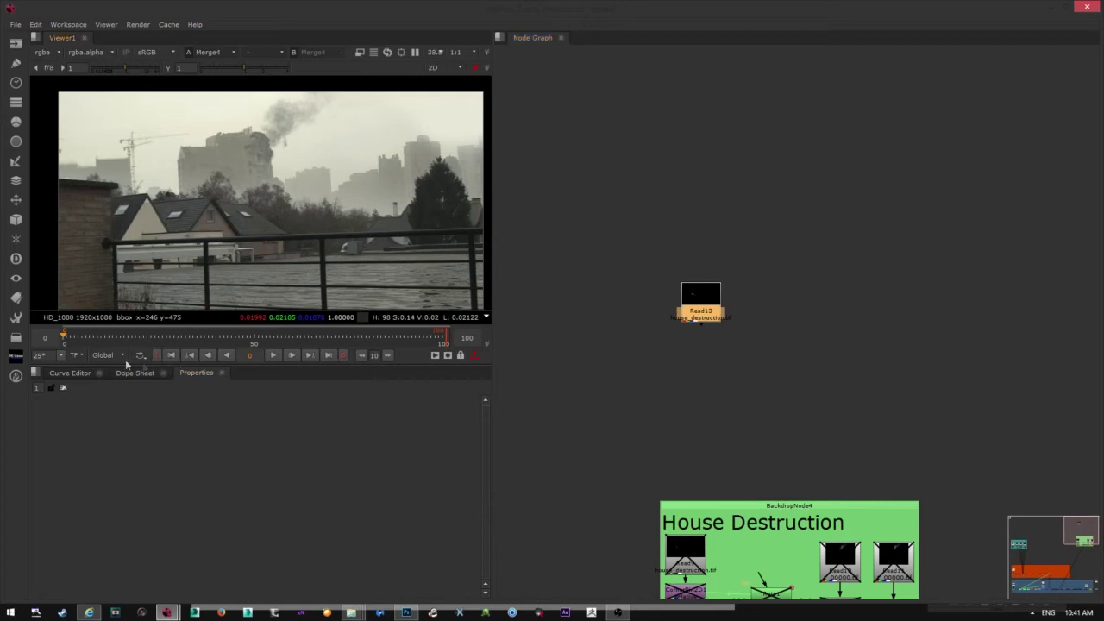
scroll(675, 291, up, 2)
key(Tab)
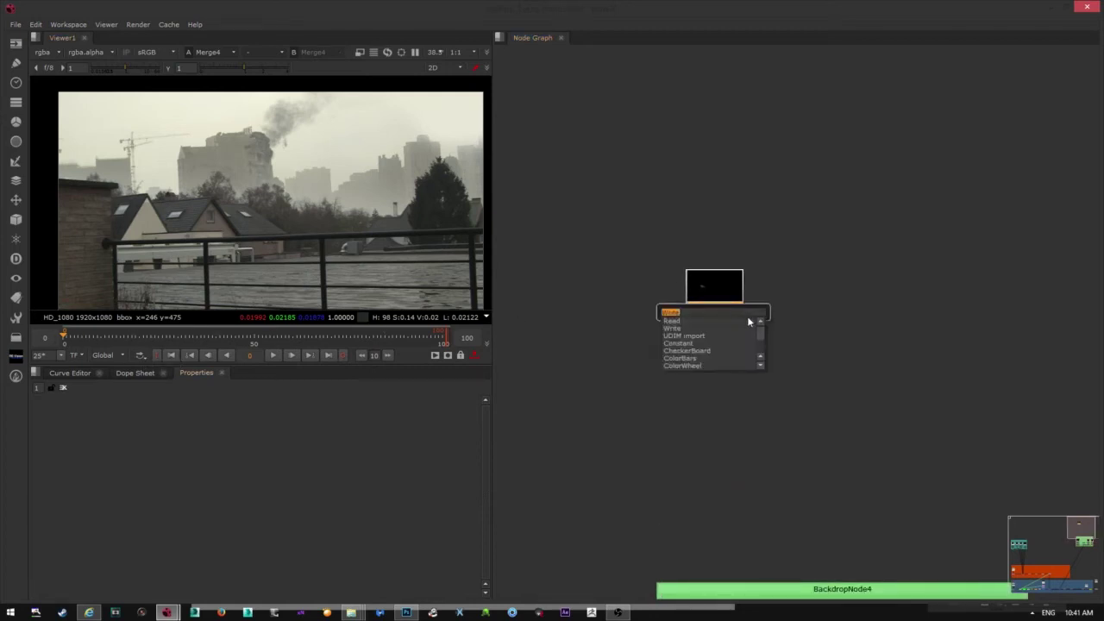
key(Return)
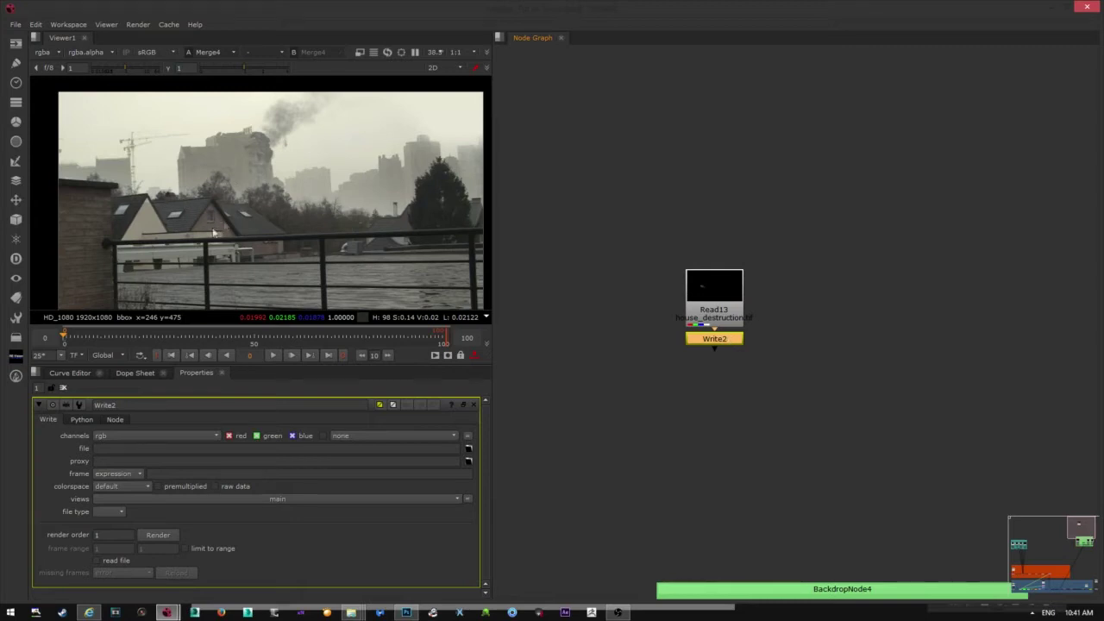
Inspect the house roofs in the Merge4 composite and switch to the house_destruction.psd document in Photoshop
scroll(261, 270, up, 5)
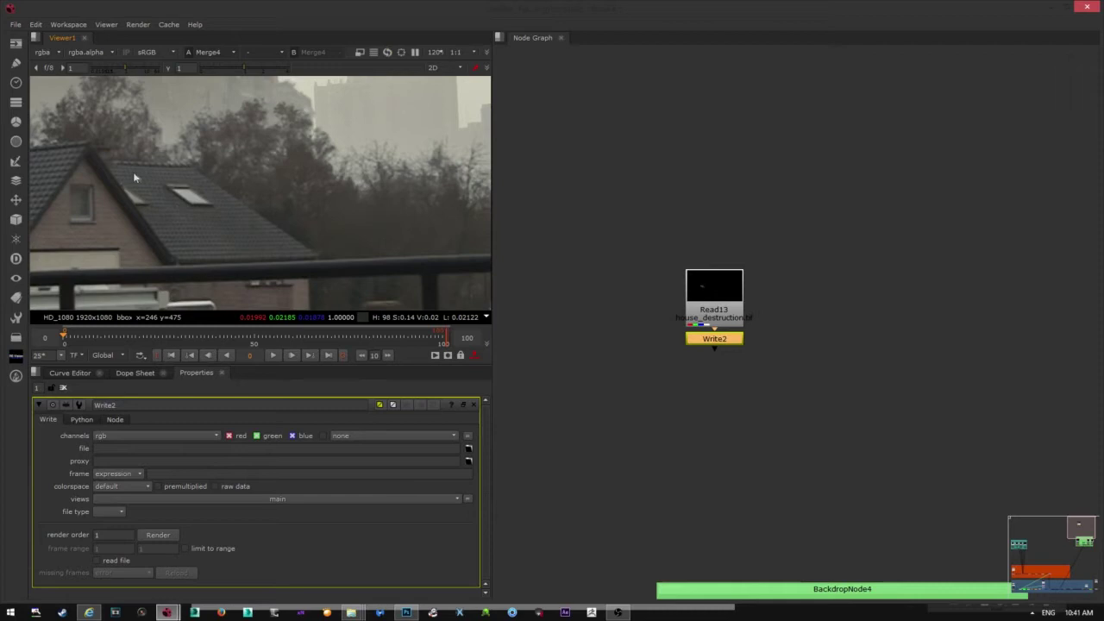
scroll(191, 236, down, 3)
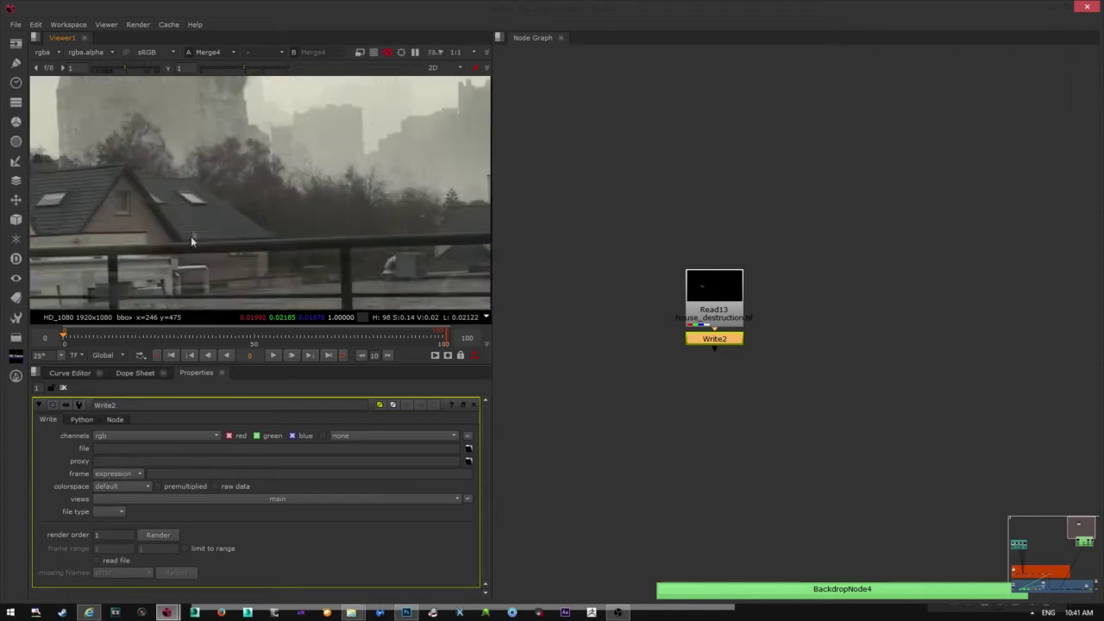
middle_drag(565, 546, 538, 506)
click(407, 613)
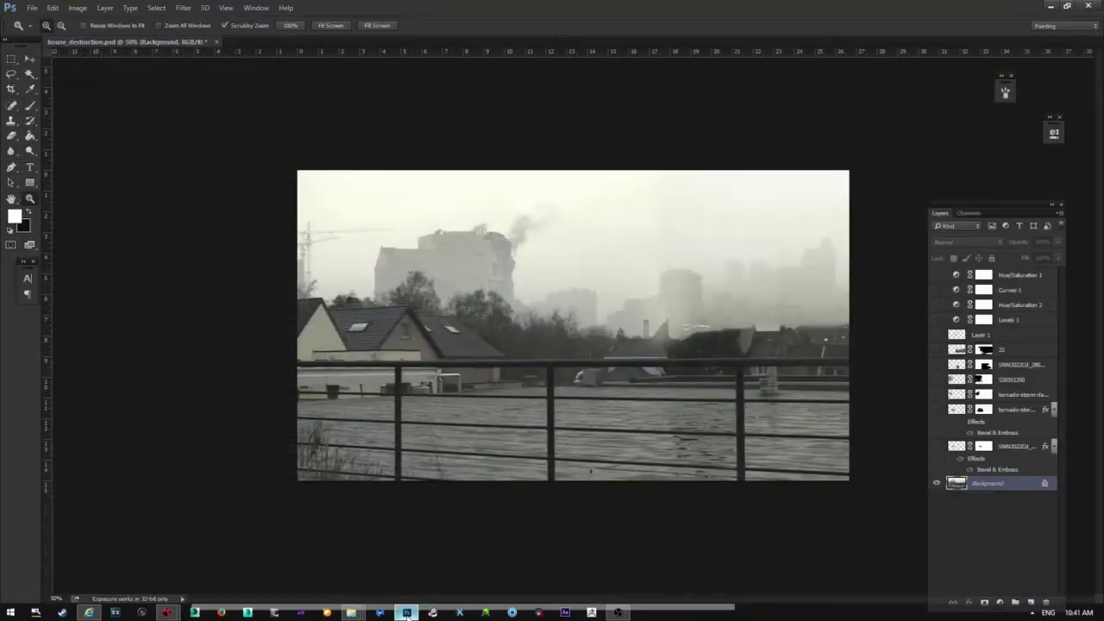
click(408, 612)
click(407, 612)
key(alt+Tab)
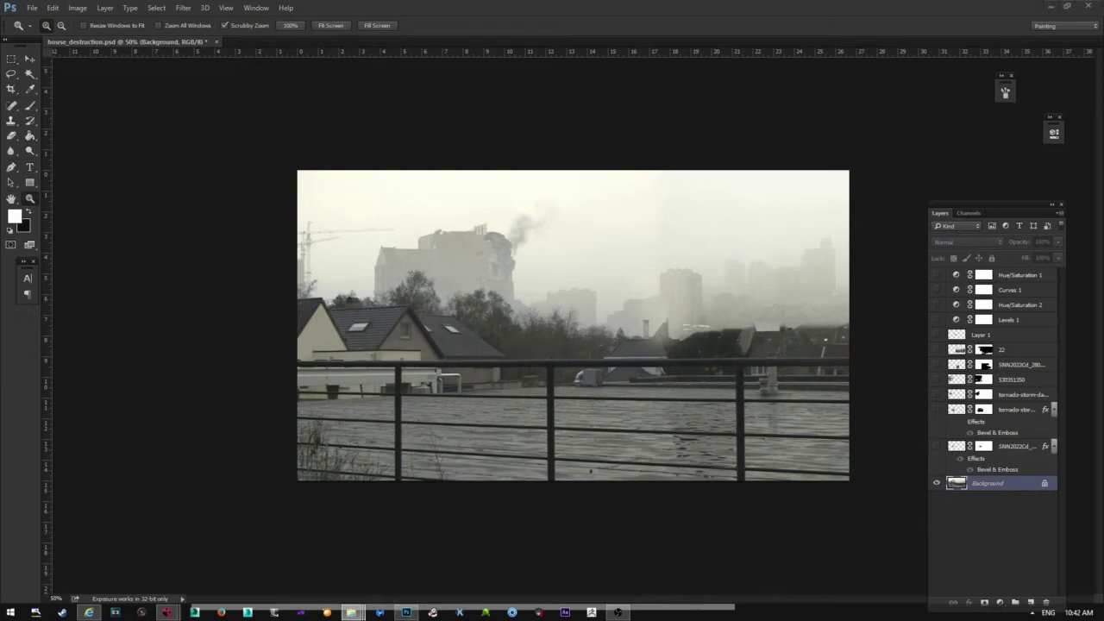
drag(158, 419, 555, 361)
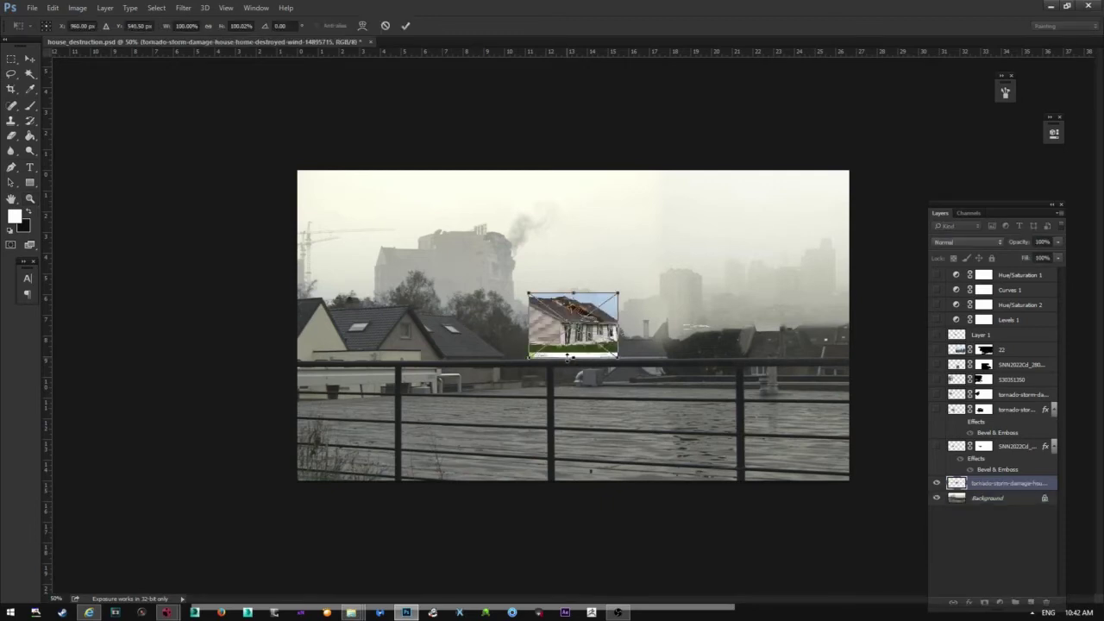
drag(573, 324, 468, 357)
drag(512, 325, 433, 376)
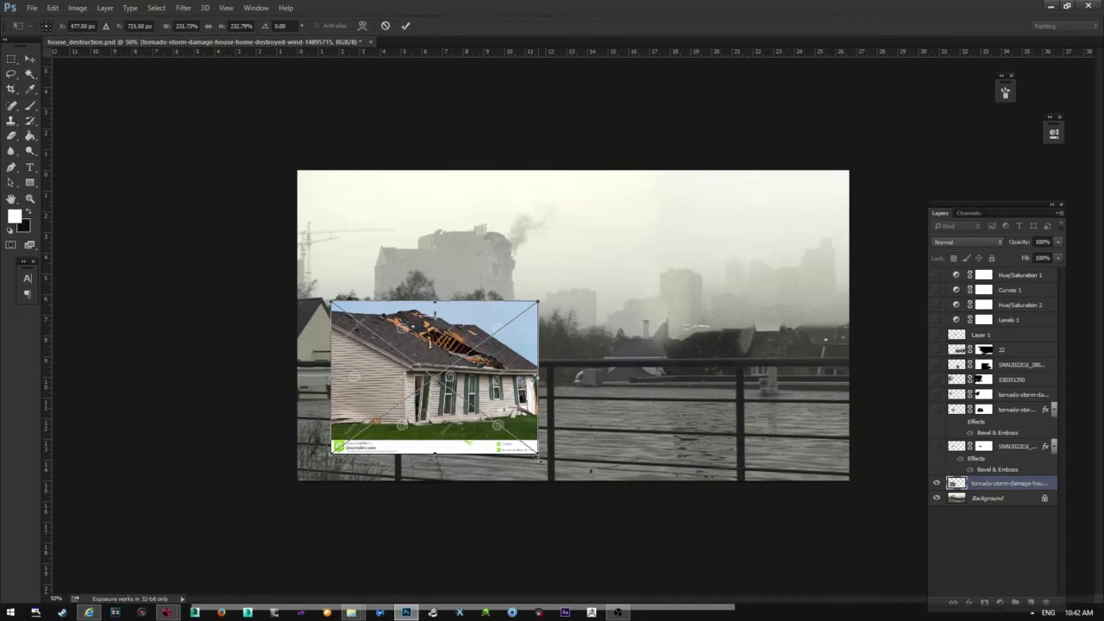
drag(538, 455, 605, 474)
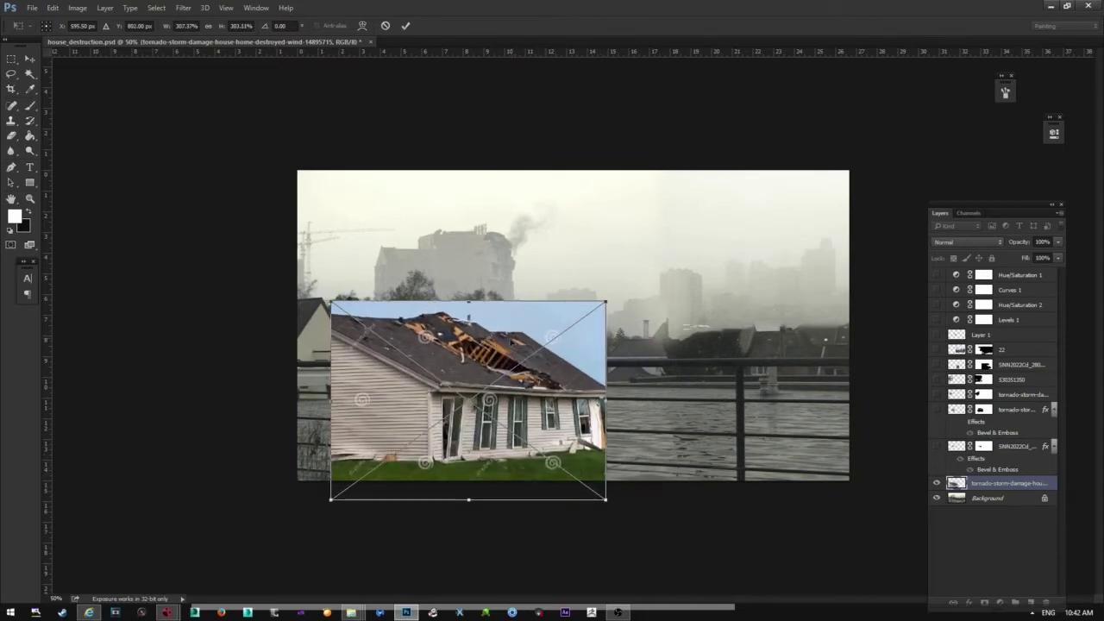
drag(467, 300, 467, 276)
drag(494, 315, 496, 314)
drag(607, 276, 596, 285)
key(ctrl+z)
key(Escape)
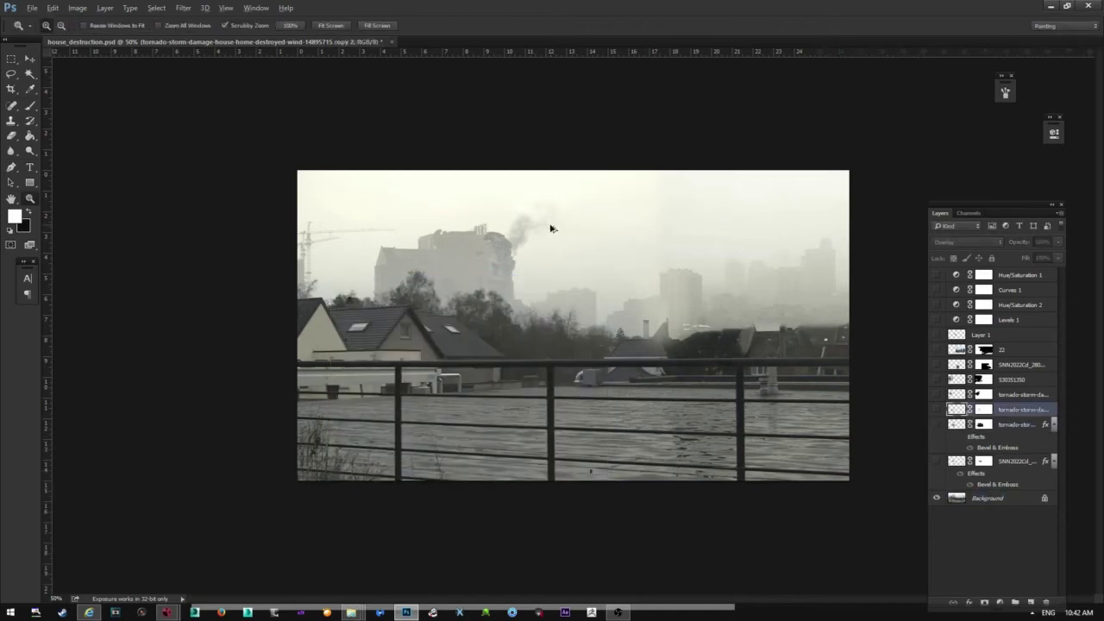
key(z)
drag(0, 367, 496, 366)
drag(591, 315, 531, 317)
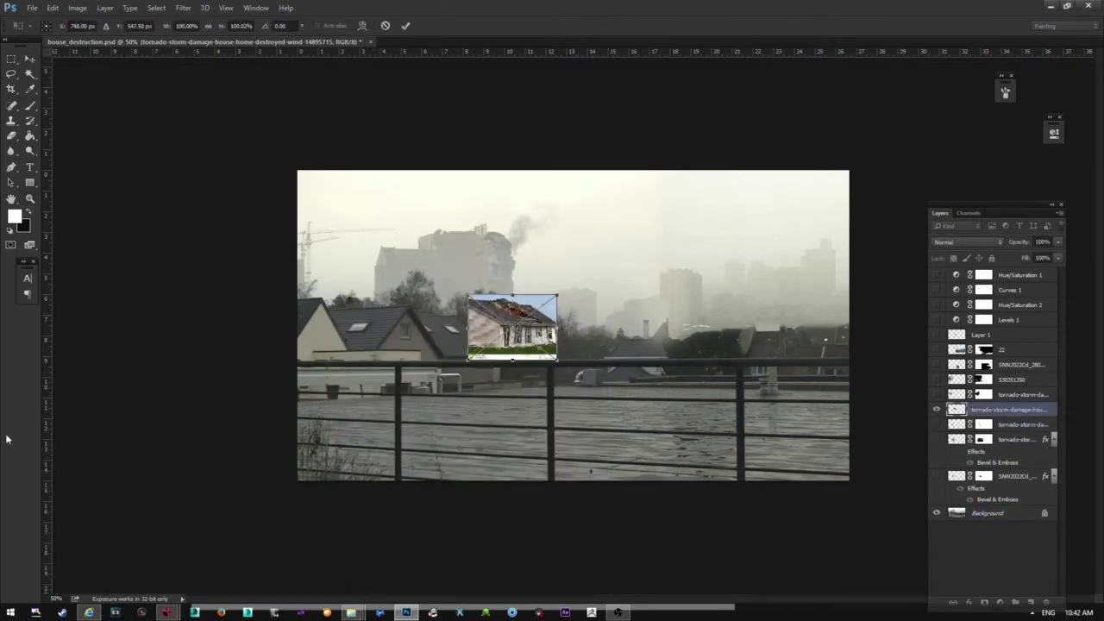
click(30, 198)
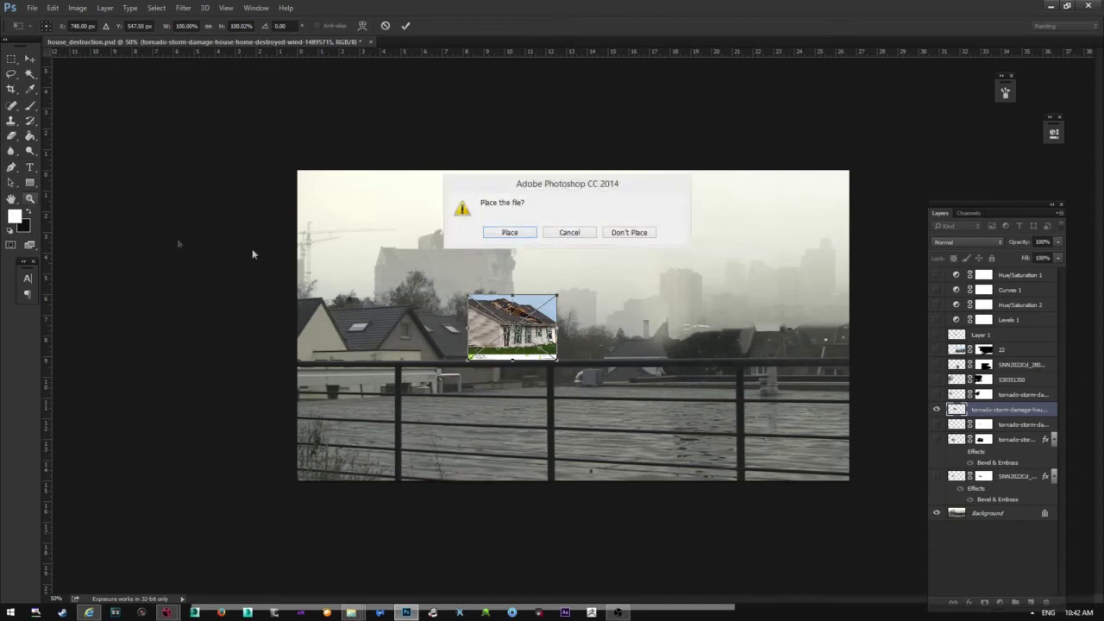
click(630, 233)
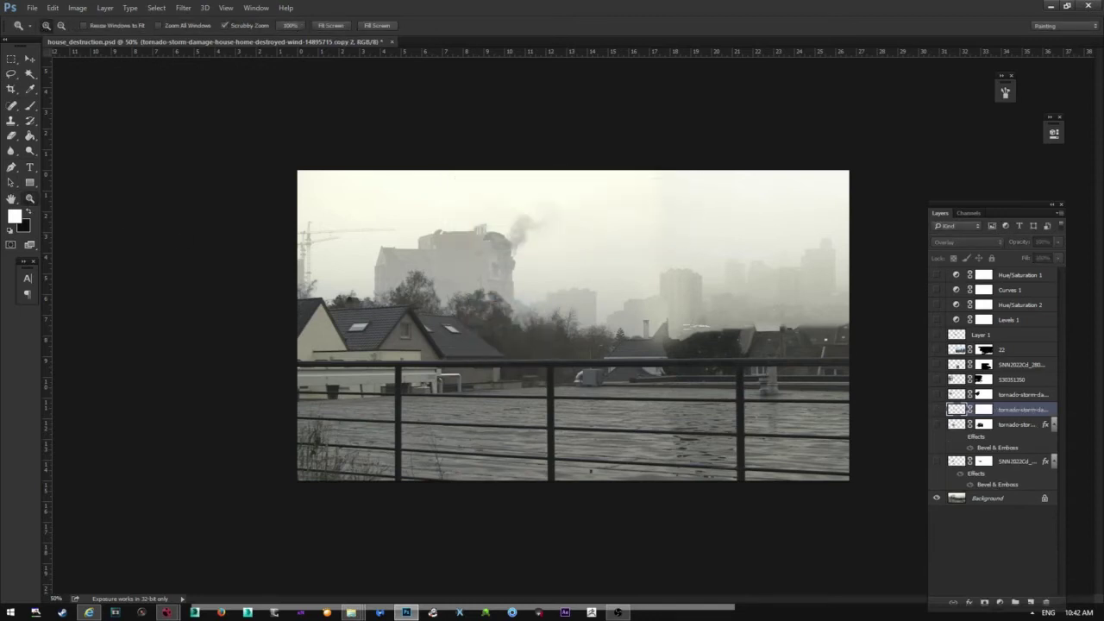
Place the tornado-storm-damage house photo into house_destruction.psd at its original size
drag(514, 344, 547, 337)
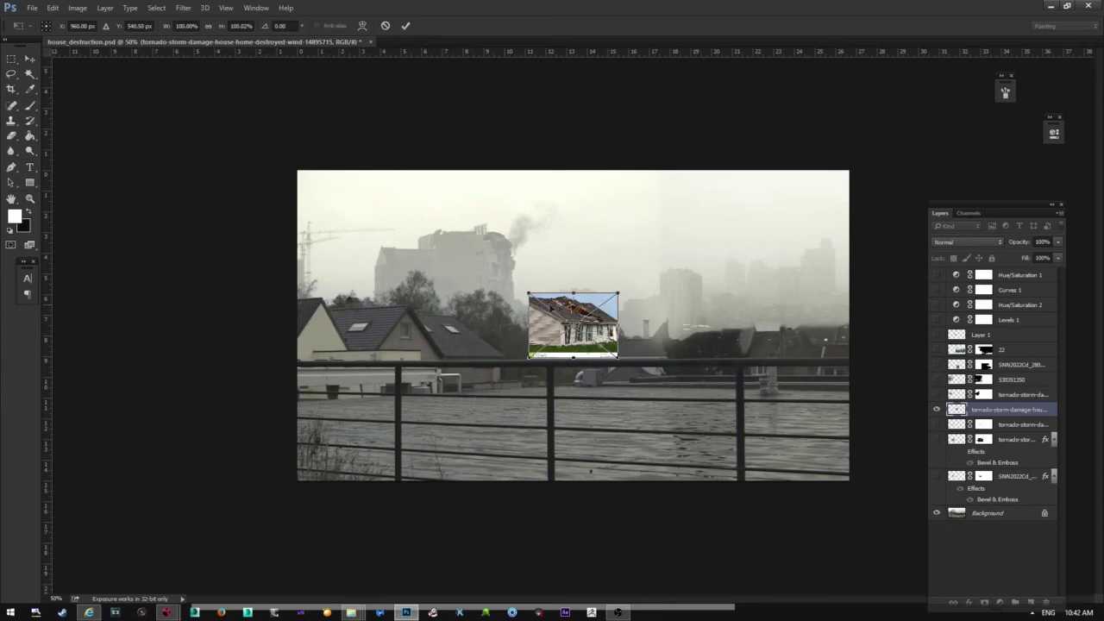
key(Return)
double_click(30, 200)
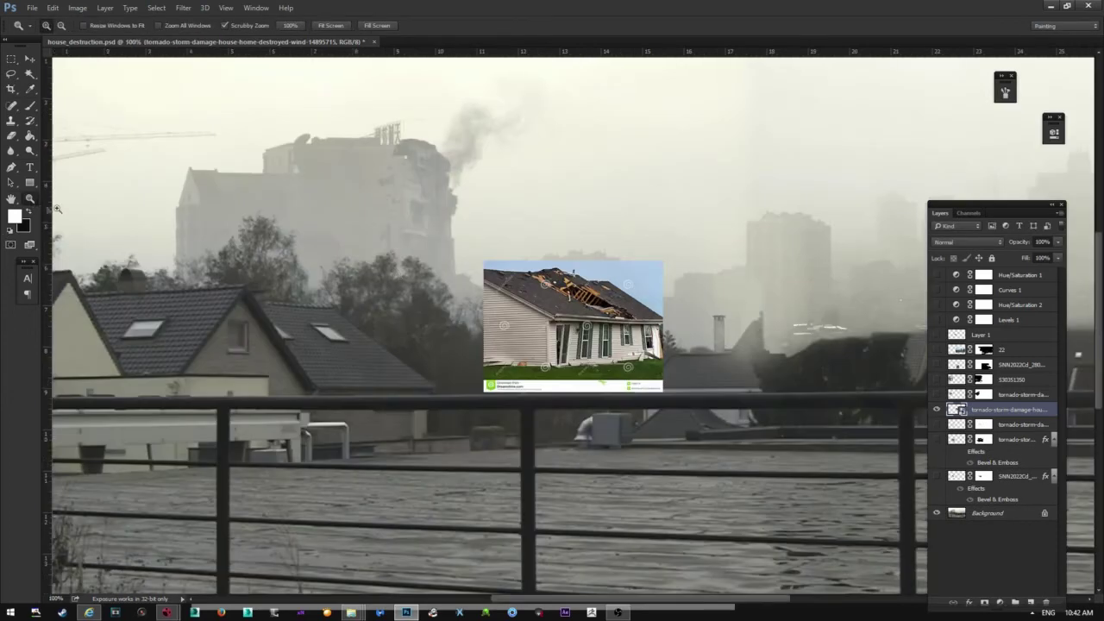
Move the placed storm-damage photo over the trees just beside the tiled roofs
key(v)
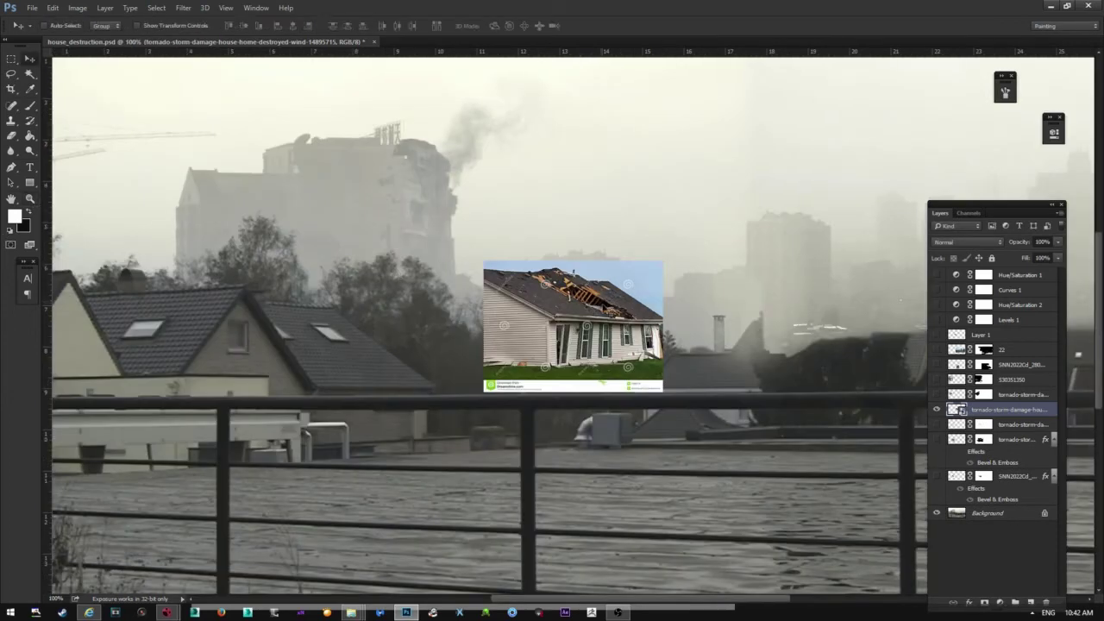
drag(583, 306, 585, 346)
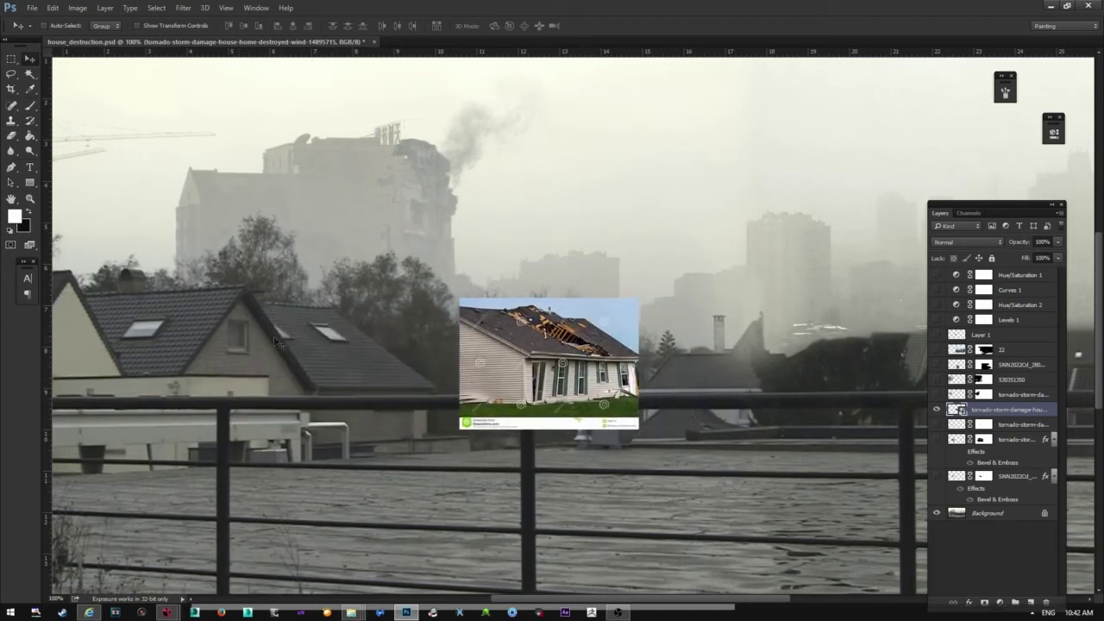
drag(362, 328, 301, 335)
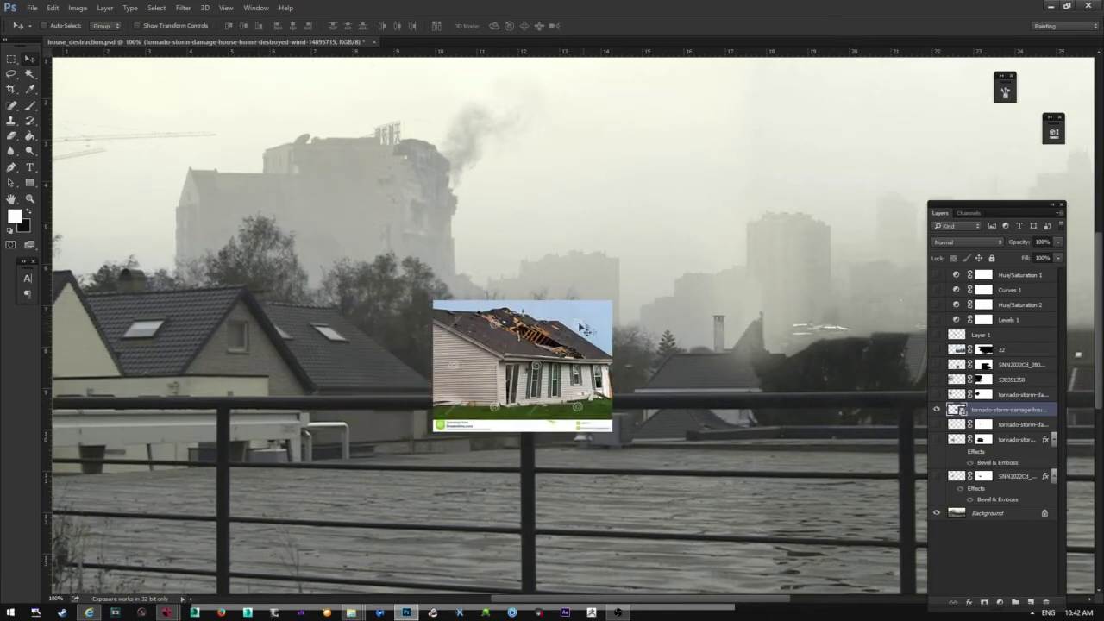
drag(585, 330, 404, 338)
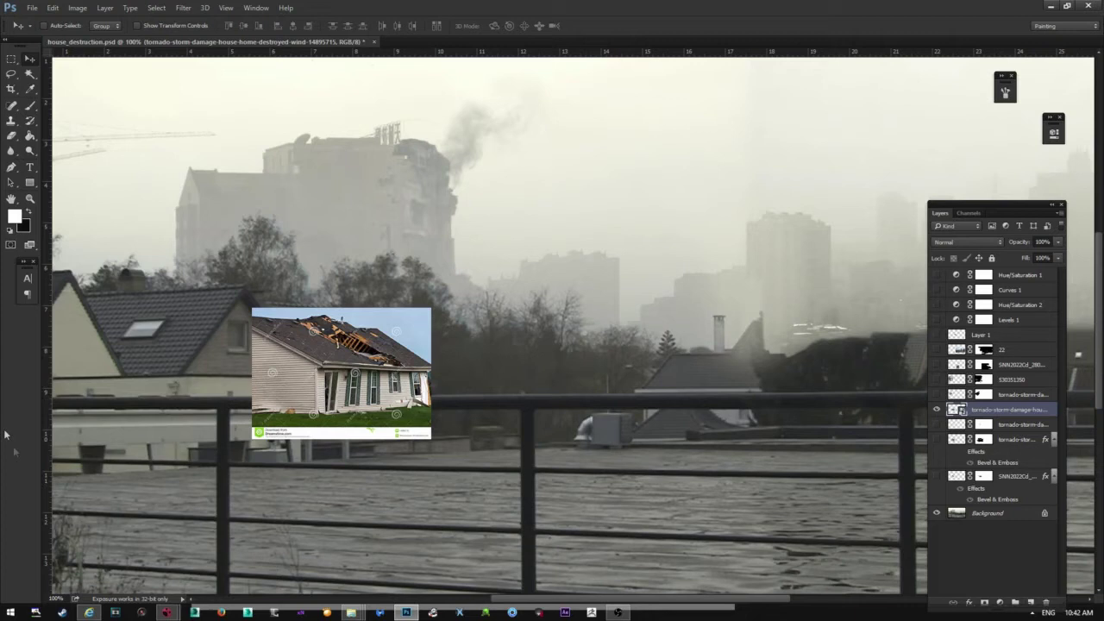
drag(308, 384, 475, 345)
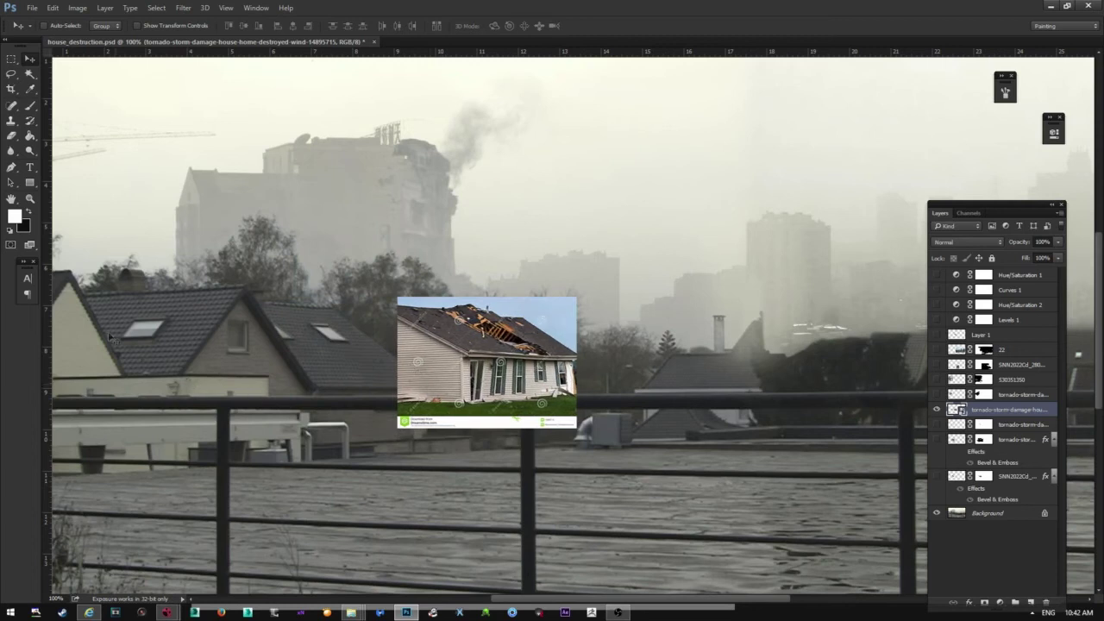
Outline the broken roof section of the placed photo with the Lasso tool
click(11, 74)
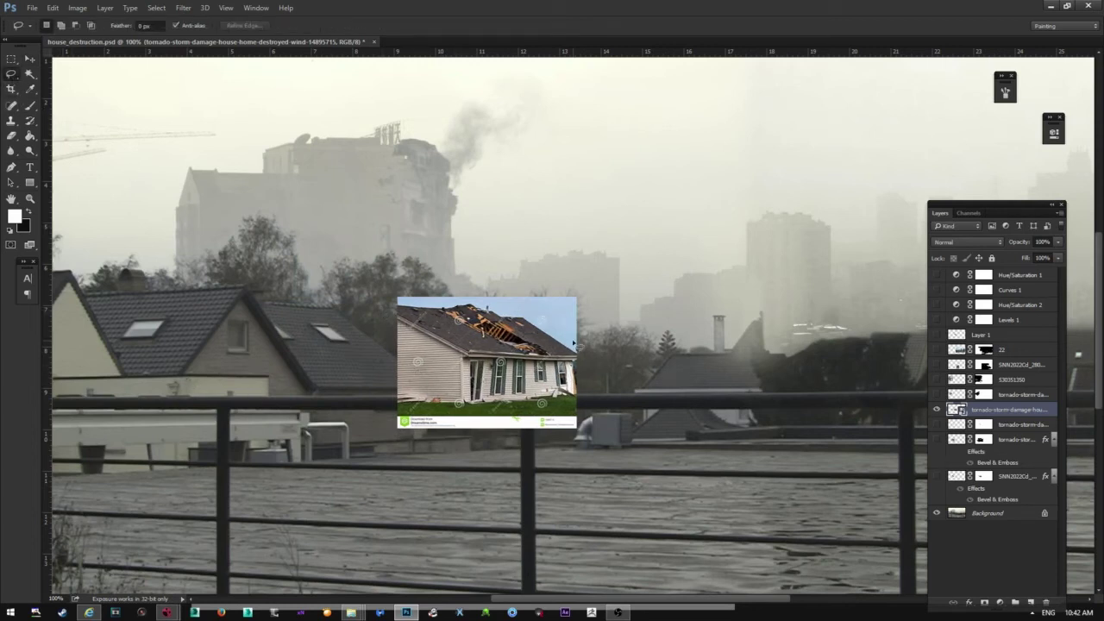
drag(517, 368, 436, 316)
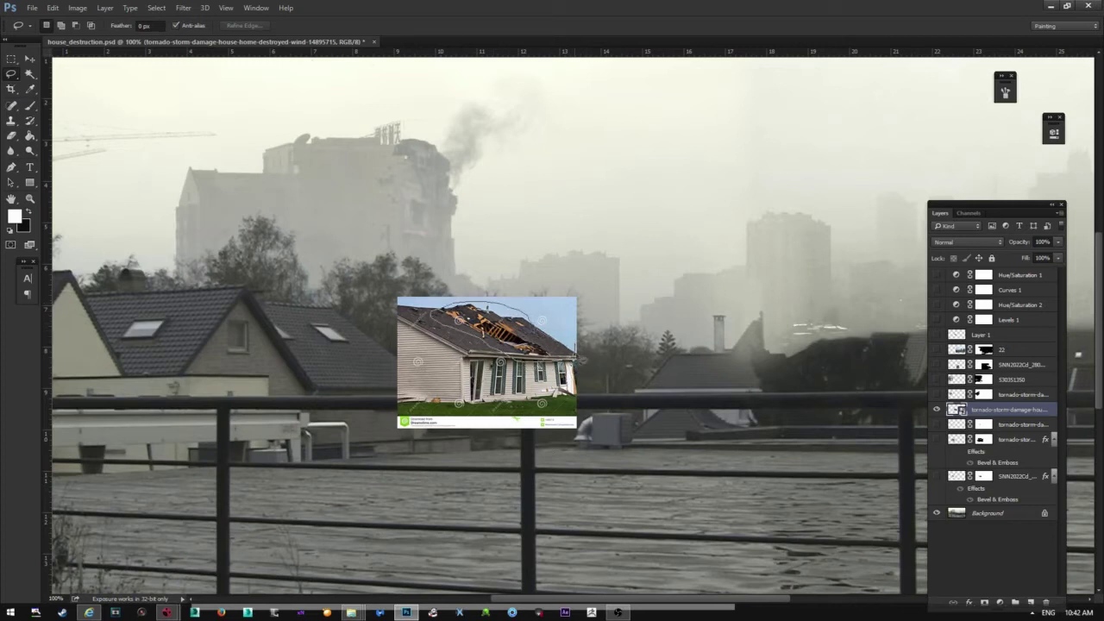
drag(578, 357, 574, 359)
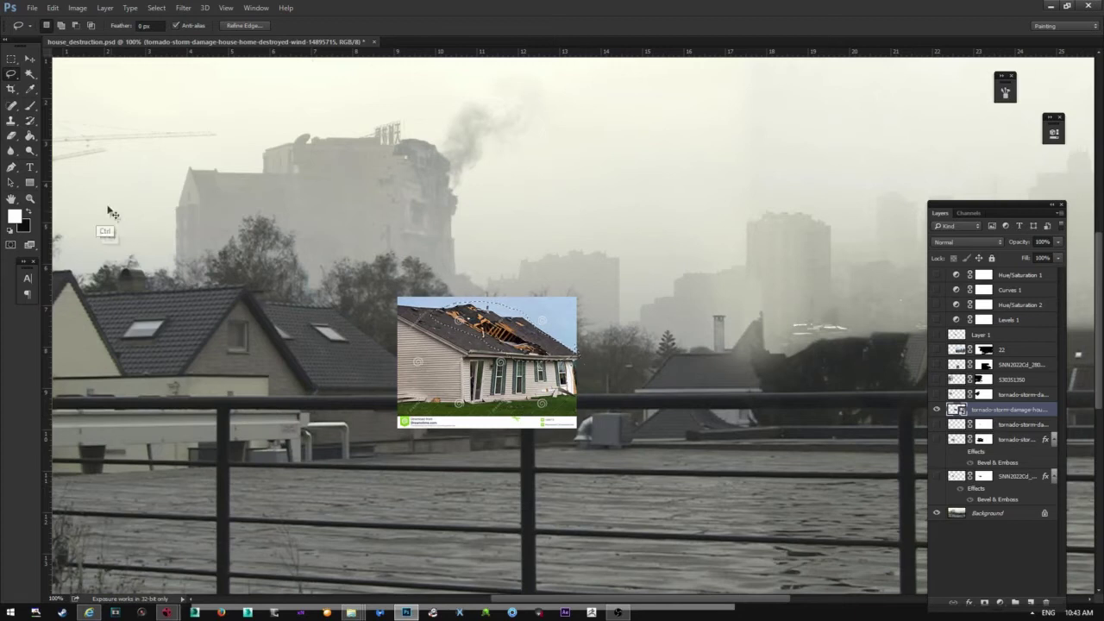
Rasterize the placed storm-damage photo's smart object layer
click(30, 104)
click(525, 362)
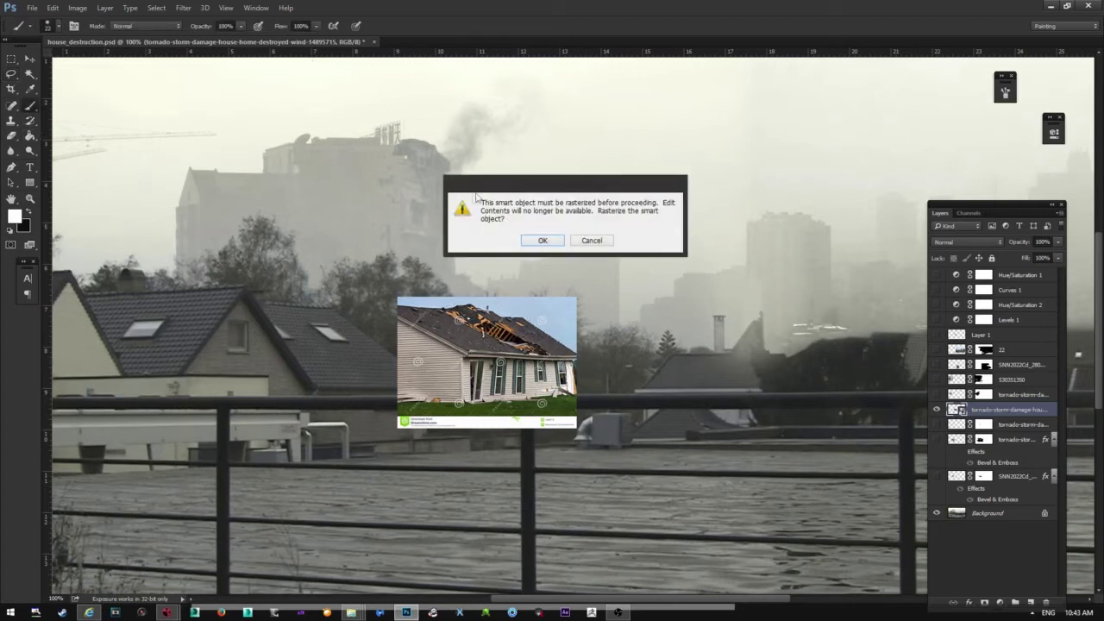
click(538, 241)
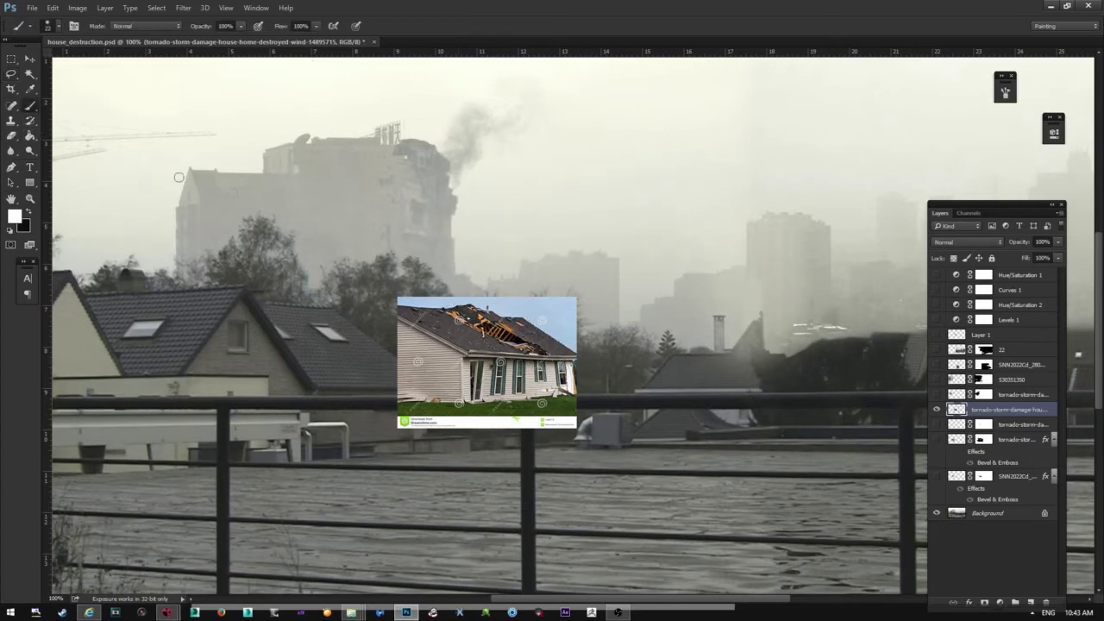
Lasso the photo's broken roof section, copy it to its own layer and delete the rest of the placed photo
click(12, 74)
drag(431, 308, 508, 311)
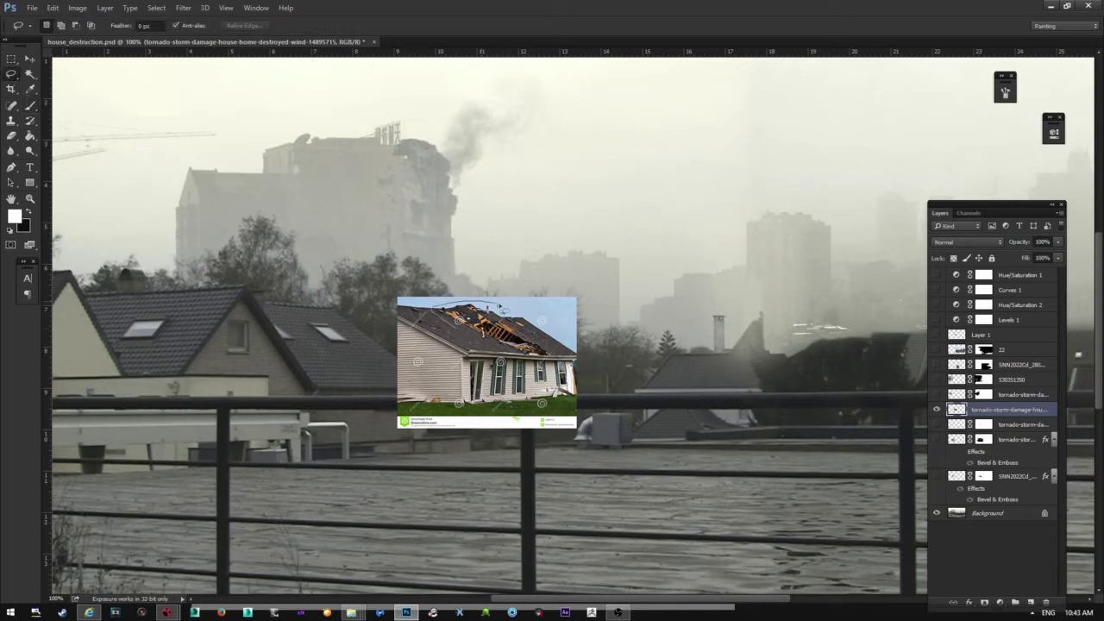
drag(517, 369, 466, 340)
key(ctrl+j)
click(985, 425)
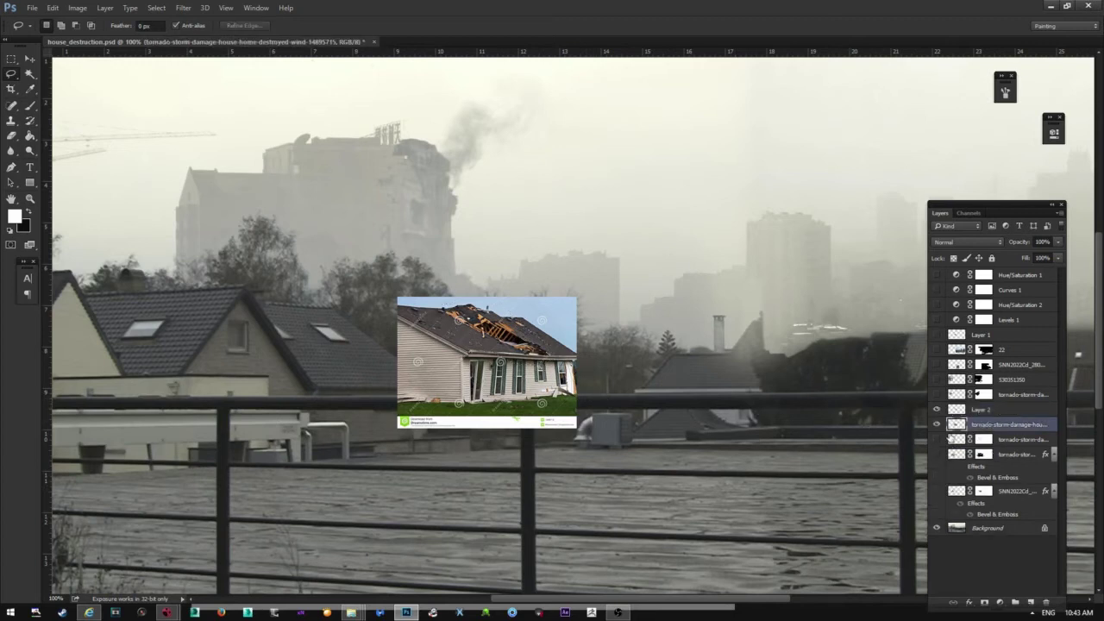
key(Delete)
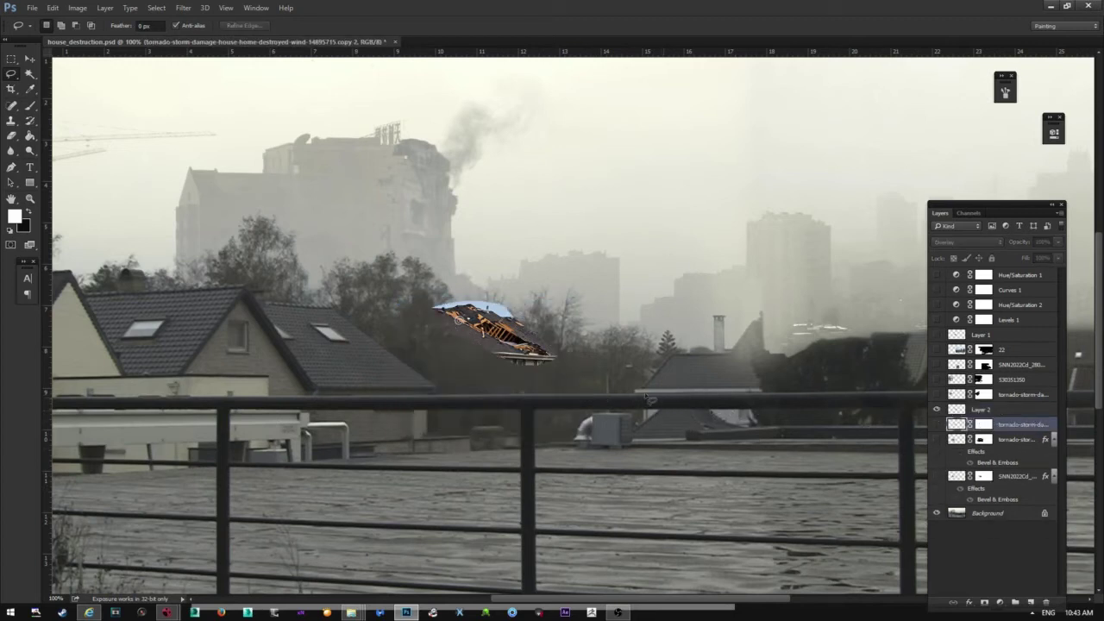
Move the broken roof cutout onto the tiled roof slope with the small skylight, next to the trees
key(v)
drag(516, 355, 380, 342)
ctrl+click(480, 339)
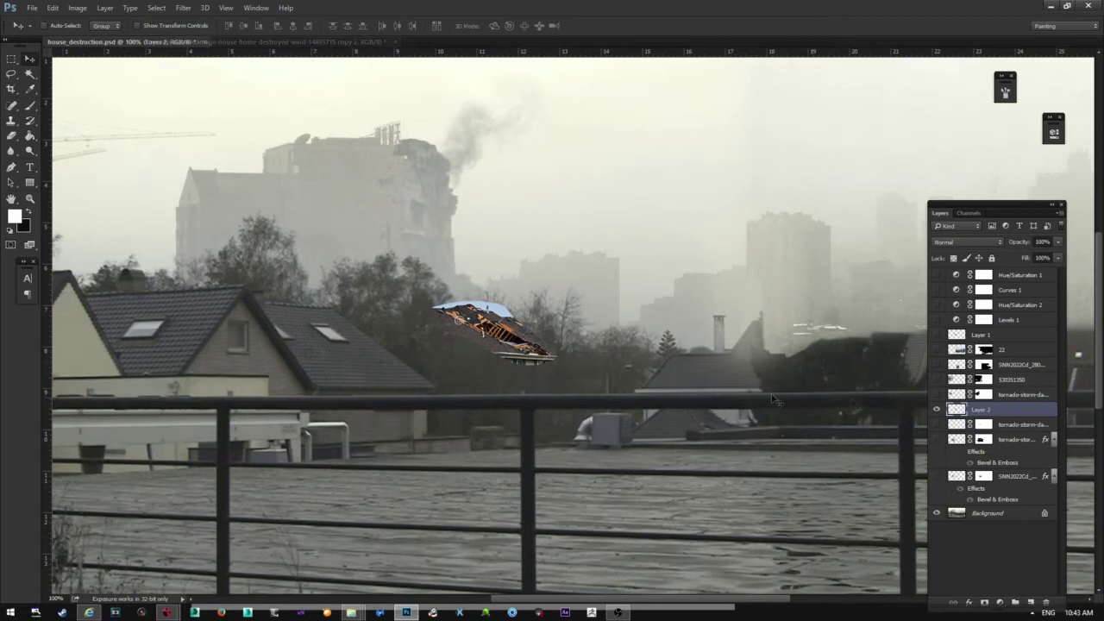
drag(481, 339, 444, 267)
Compare the new roof cutout with the existing SNN2022Cd and tornado-storm roof damage layers by toggling their visibility
key(z)
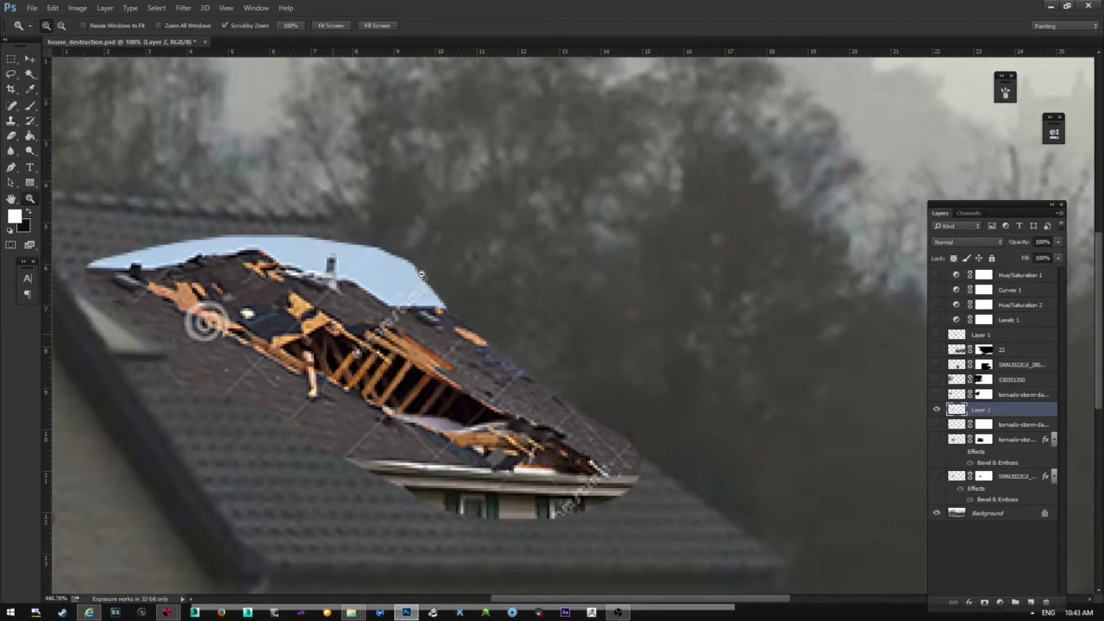
click(30, 124)
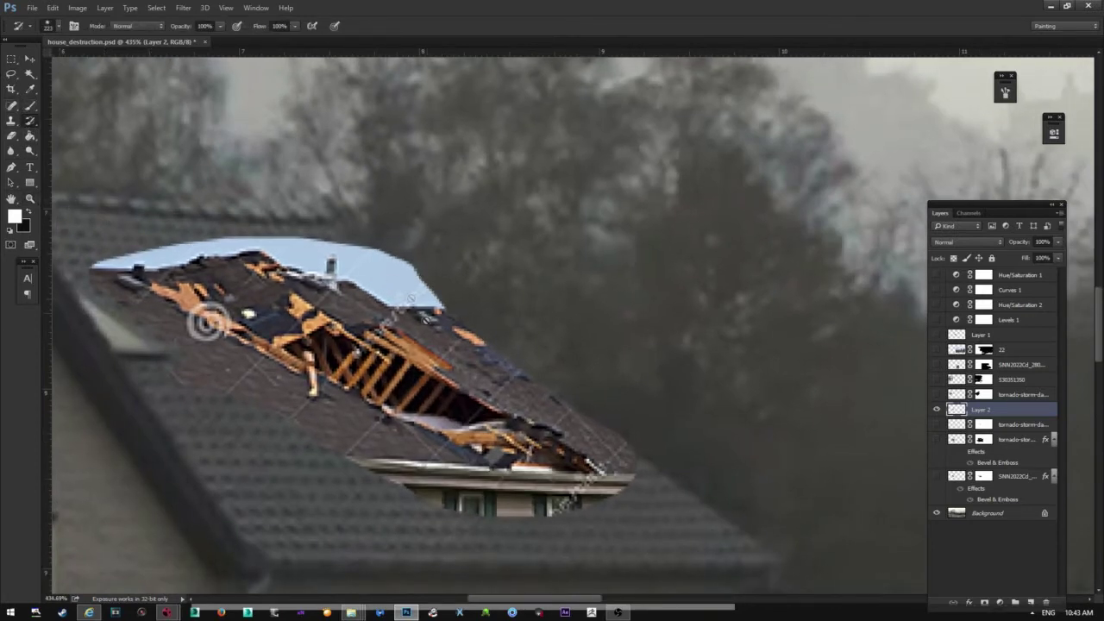
drag(274, 310, 378, 312)
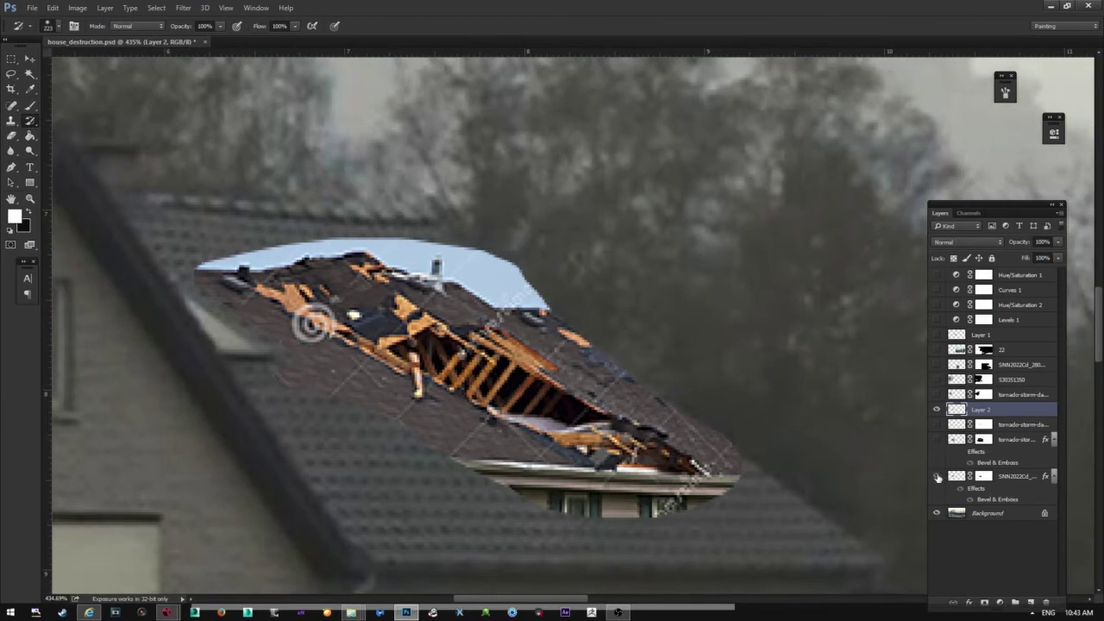
click(937, 477)
click(938, 411)
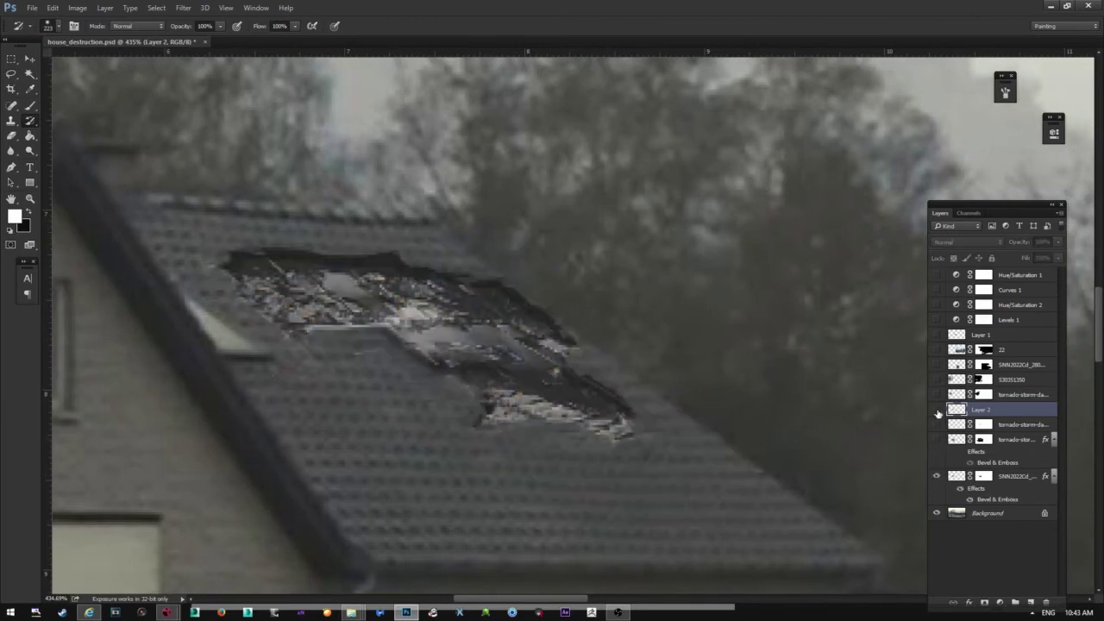
click(937, 477)
click(936, 440)
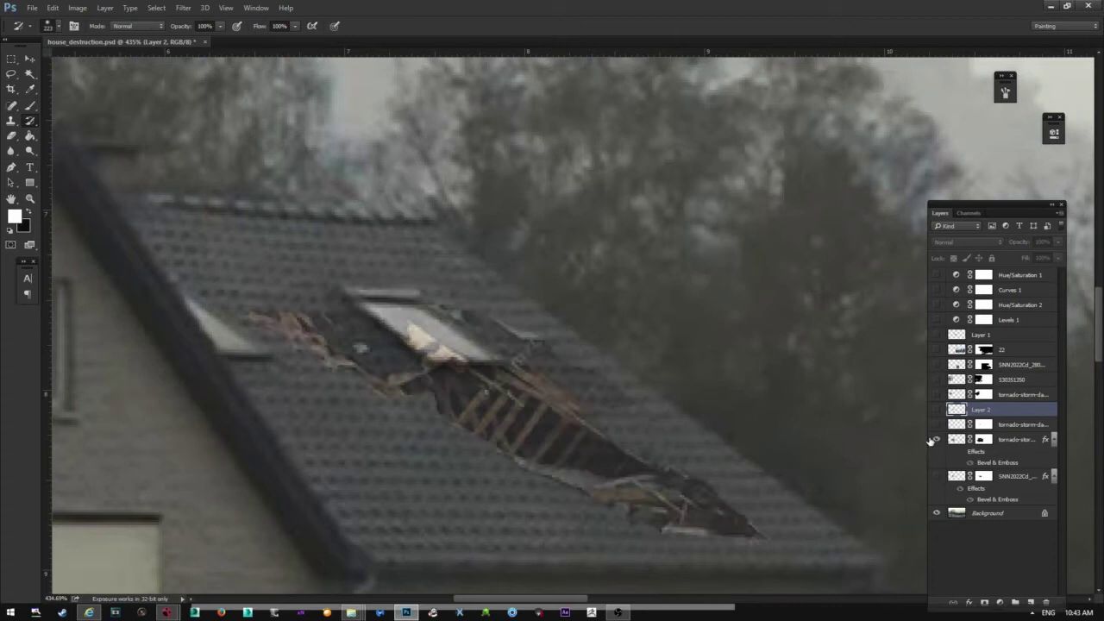
click(994, 440)
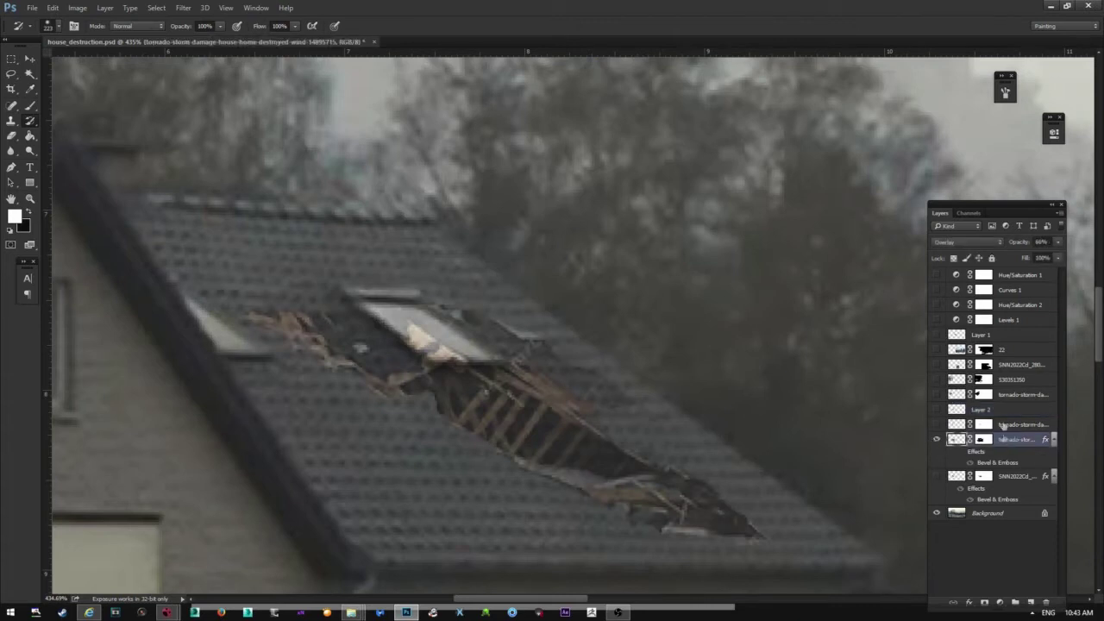
click(937, 440)
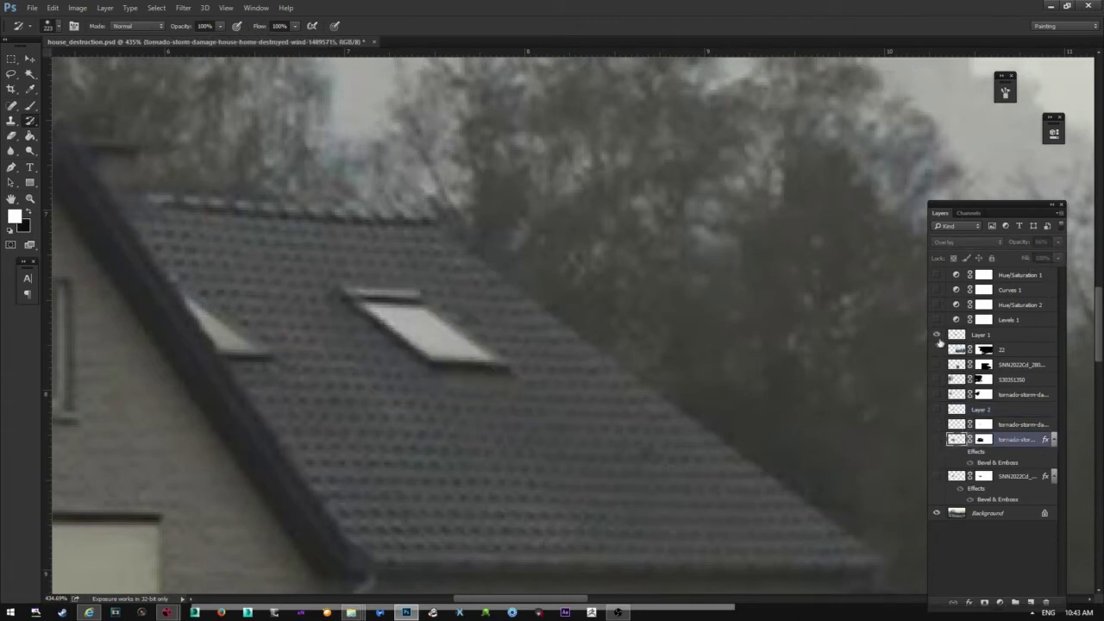
click(937, 409)
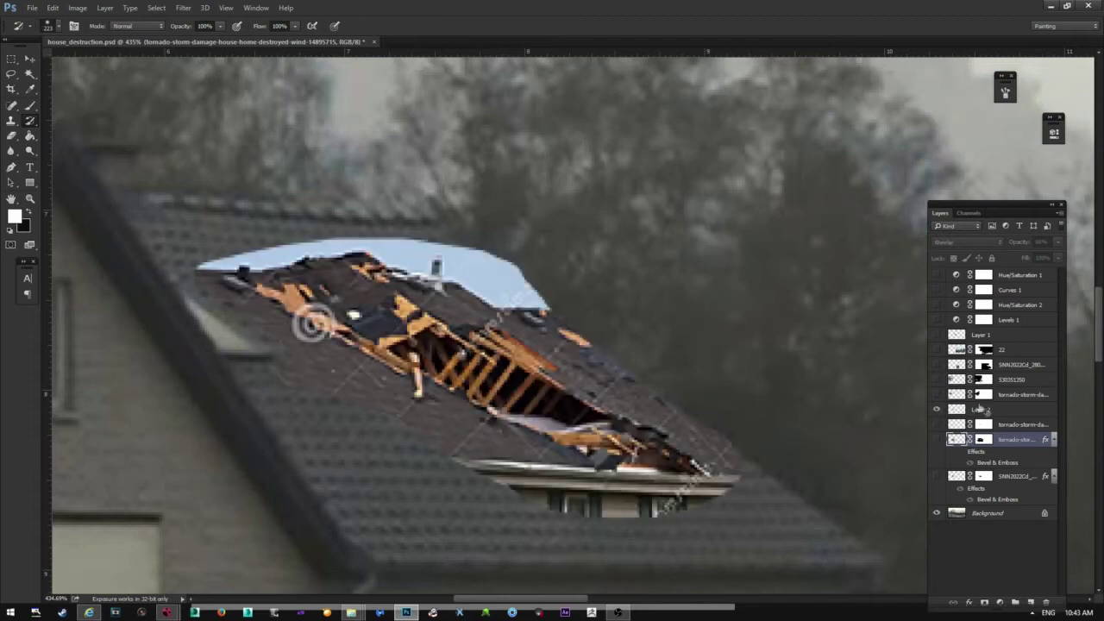
Clone clean shingles over the watermark lines on the lower-left part of the roof cutout in Layer 2
click(980, 411)
key(s)
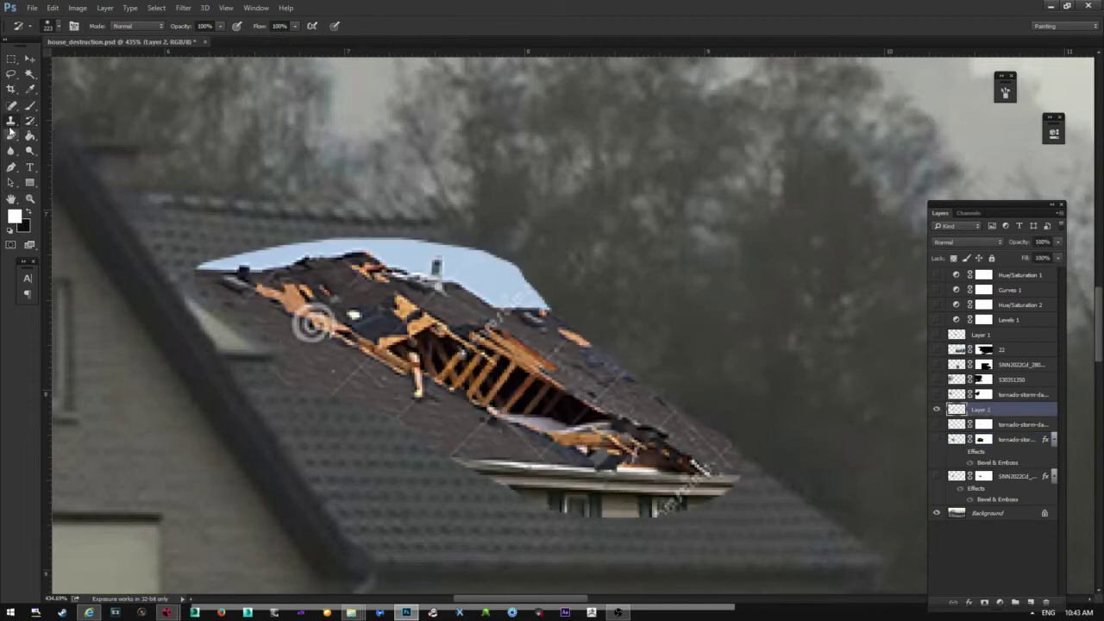
mouse_move(319, 323)
alt+right_down()
mouse_move(253, 358)
mouse_move(194, 353)
alt+right_up()
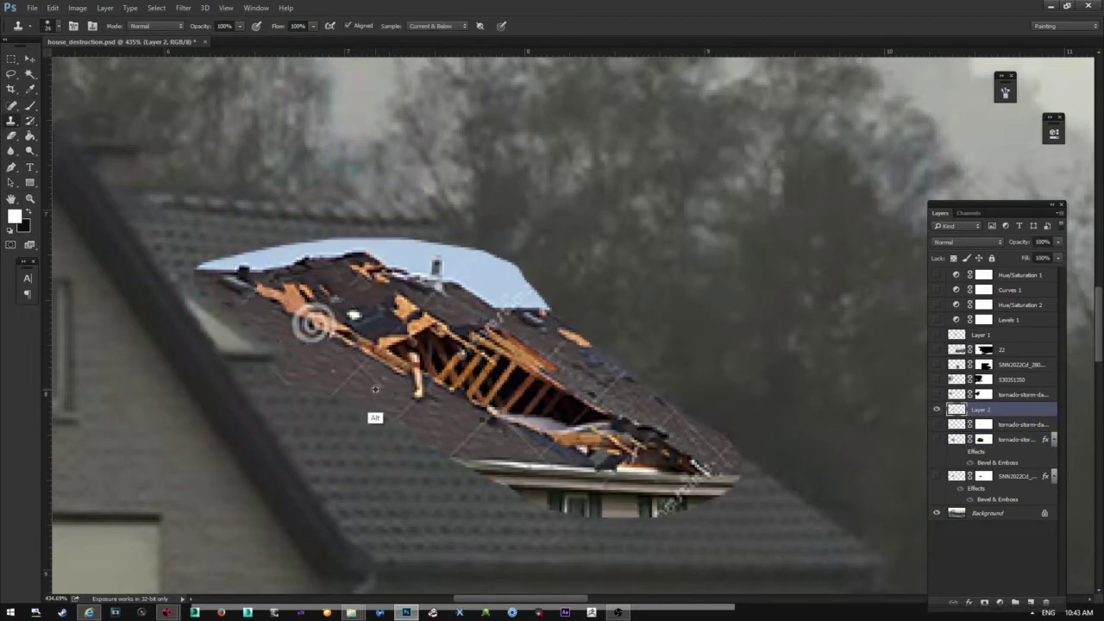
alt+right_drag(361, 376, 332, 395)
key(alt)
alt+click(320, 355)
click(345, 383)
Select the blue sky above the roof cutout with the Magic Wand, delete it and clear the selection
click(31, 74)
click(493, 276)
key(Delete)
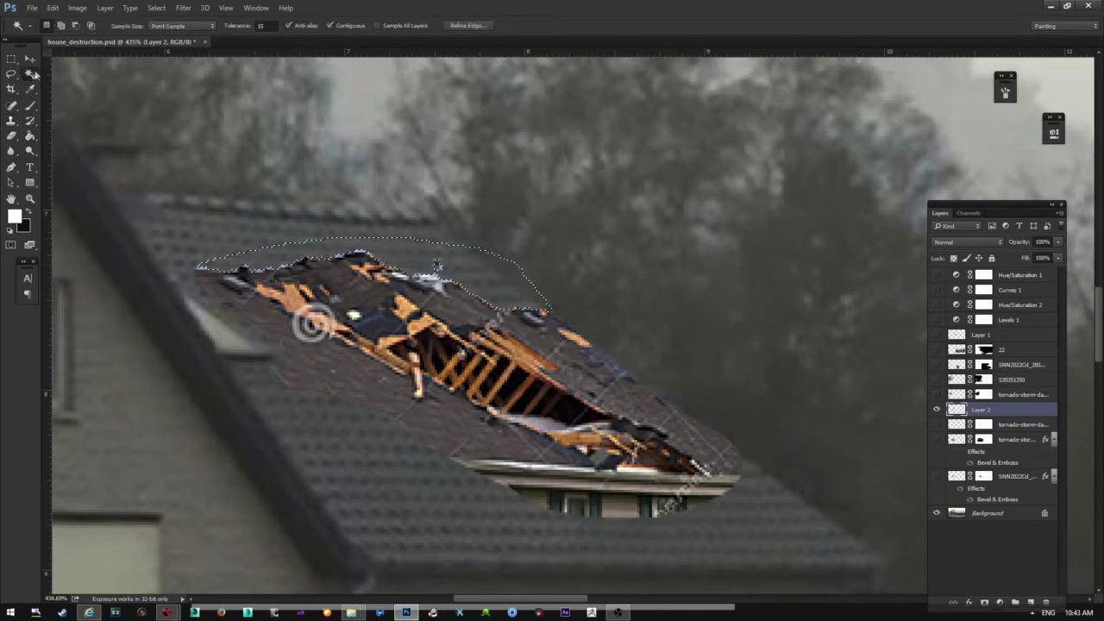
key(ctrl+d)
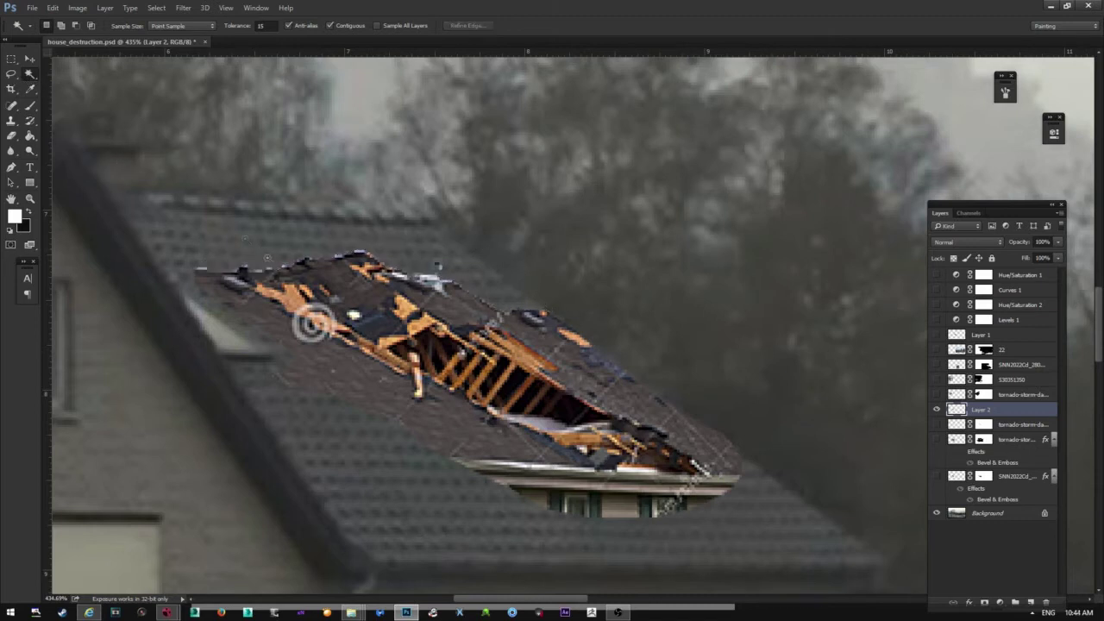
Clone nearby shingles over the circular watermark at the left end of the broken roof cutout
double_click(30, 198)
drag(562, 333, 704, 321)
click(11, 121)
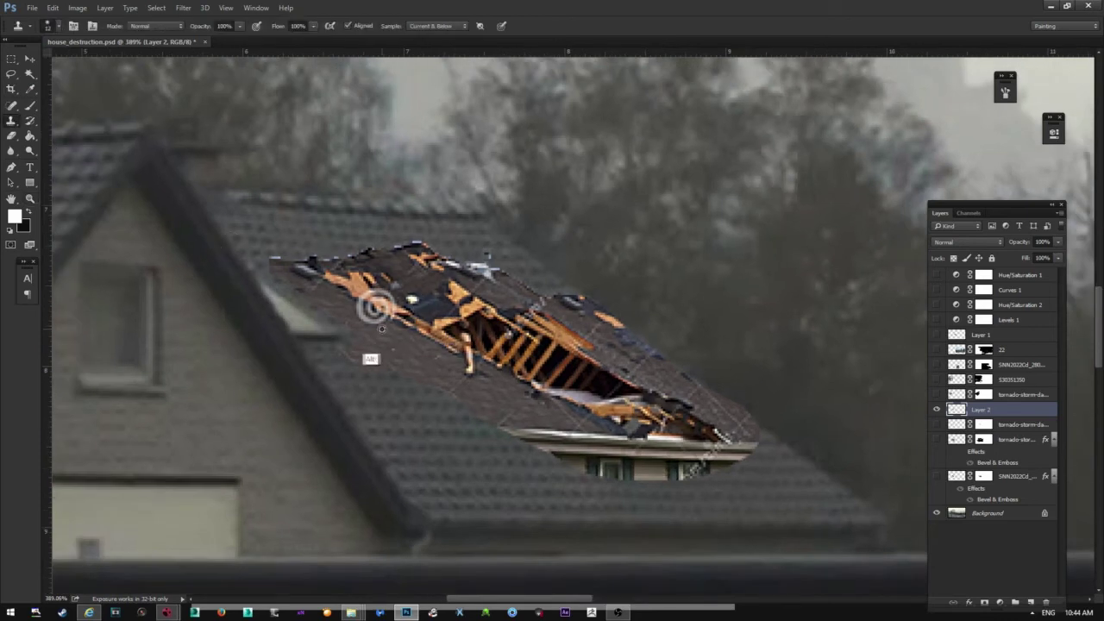
alt+right_drag(367, 329, 360, 335)
click(365, 316)
alt+click(346, 314)
mouse_move(360, 305)
mouse_down()
mouse_move(385, 317)
mouse_move(377, 303)
mouse_up()
alt+click(347, 313)
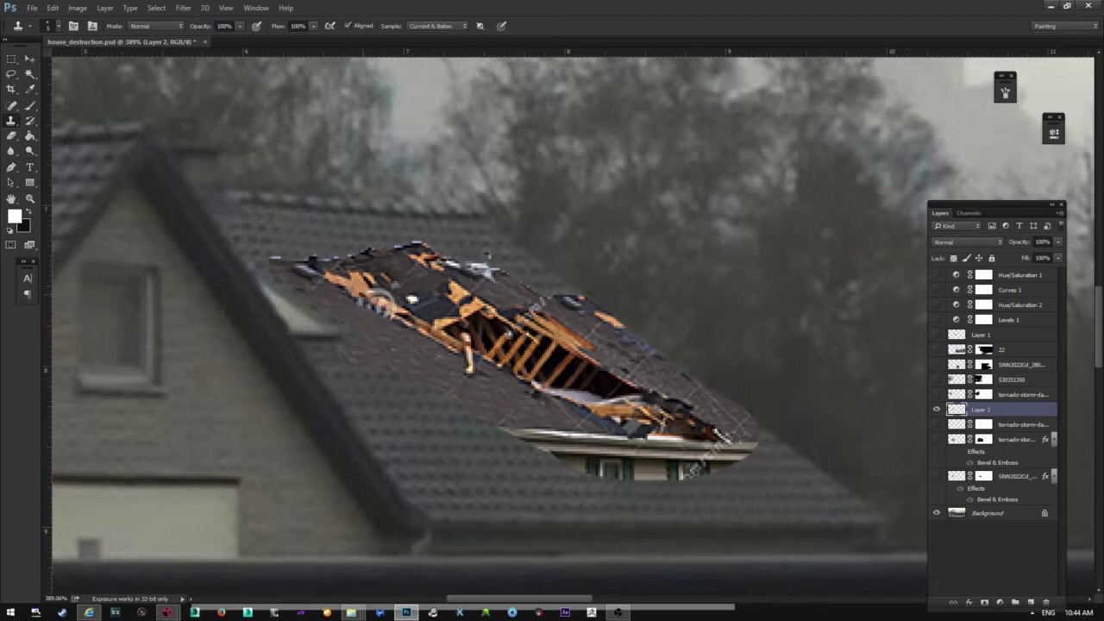
click(363, 311)
alt+click(403, 295)
drag(393, 294, 388, 293)
Add a layer mask to Layer 2, paint out the eaves and windows below the roof hole, and undo the last excess masking
double_click(30, 198)
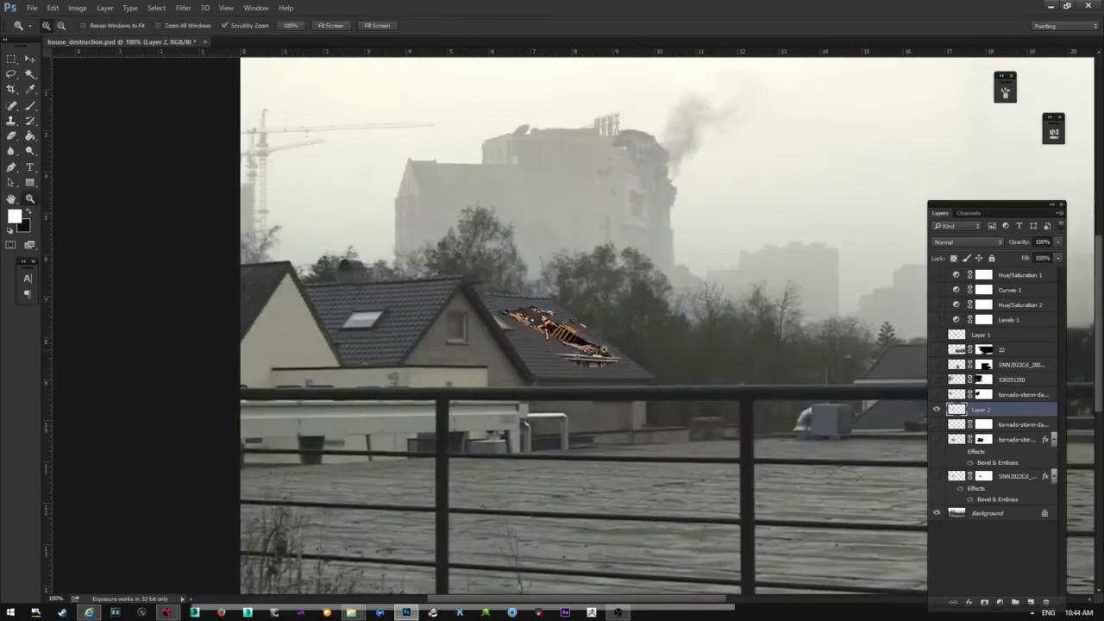
drag(571, 335, 637, 326)
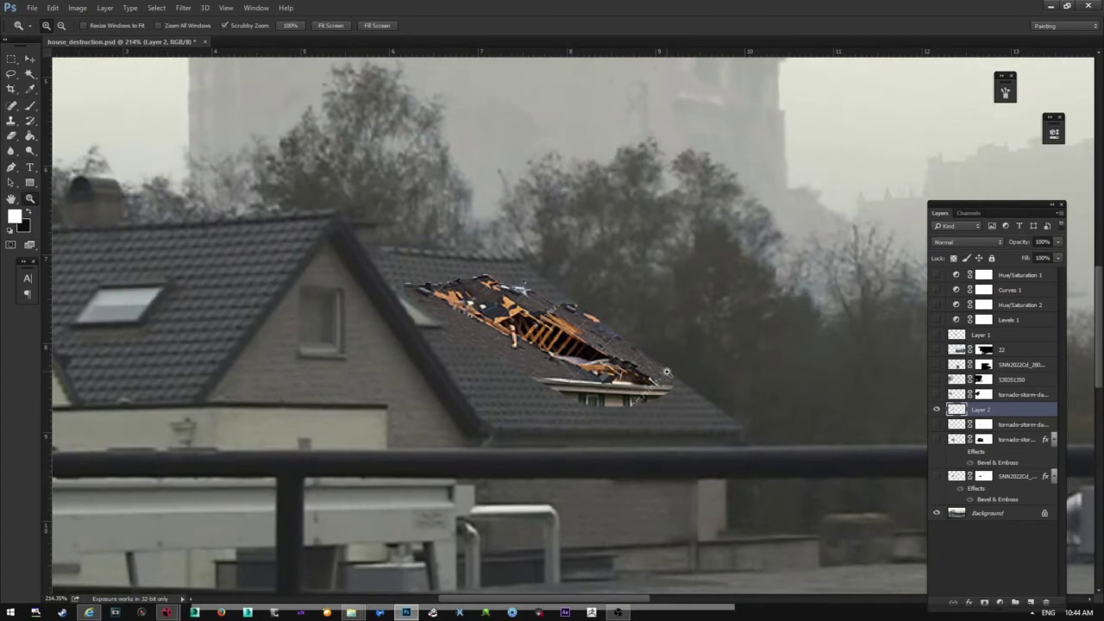
click(985, 603)
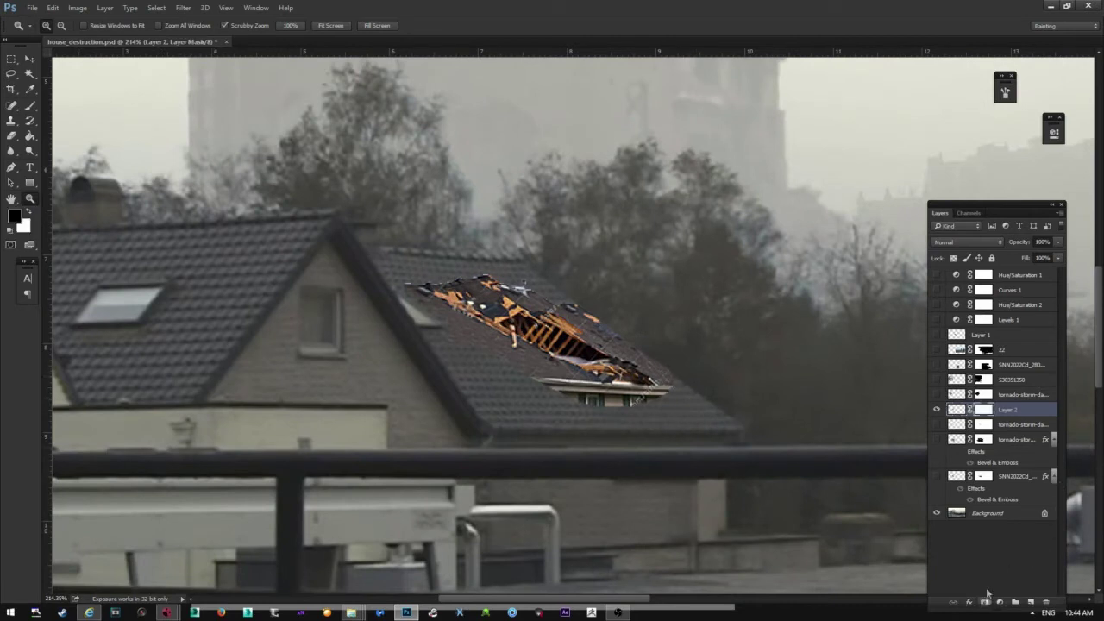
click(30, 106)
mouse_move(639, 390)
mouse_down()
mouse_move(561, 386)
mouse_move(660, 395)
mouse_move(576, 386)
mouse_move(562, 366)
mouse_up()
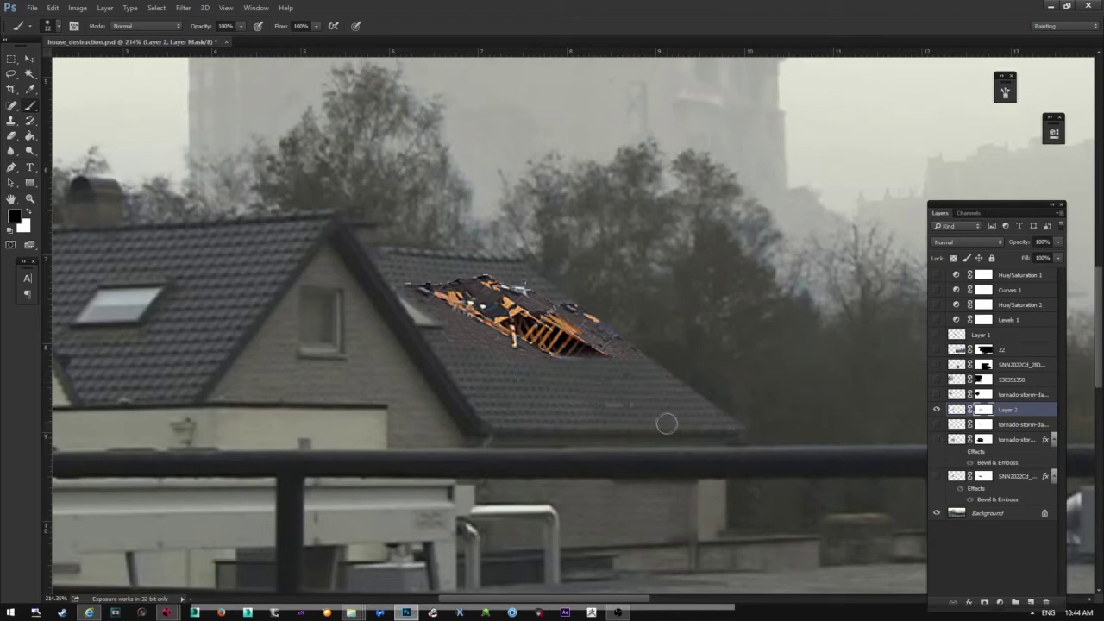
key(ctrl+z)
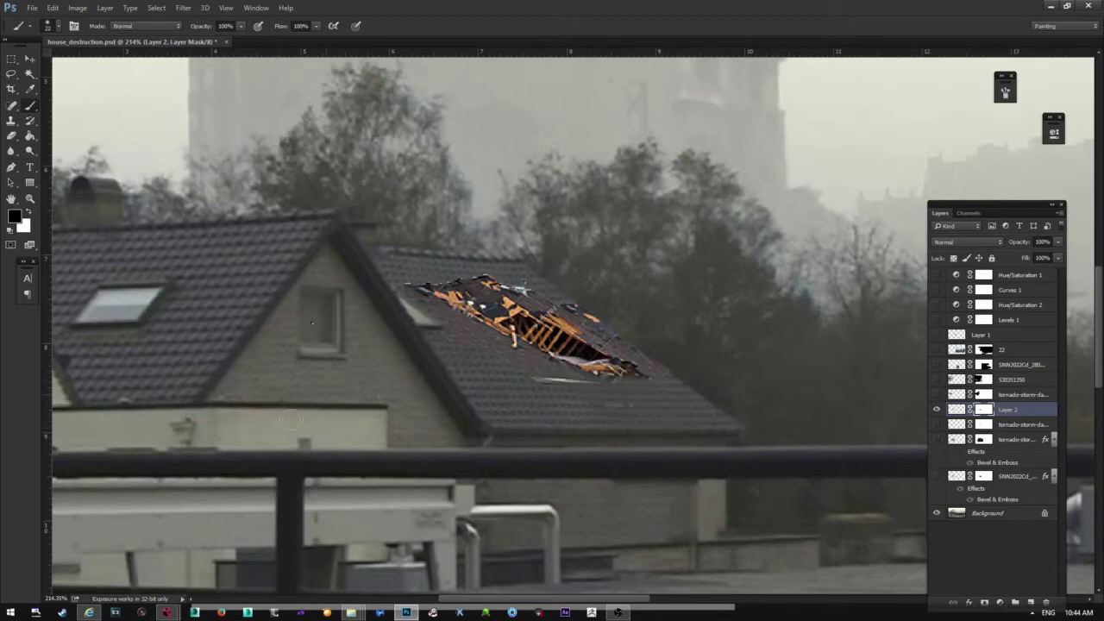
Mask out the leftover shingles around the hole and the debris along the cutout's upper edge
right_click(302, 346)
key(Return)
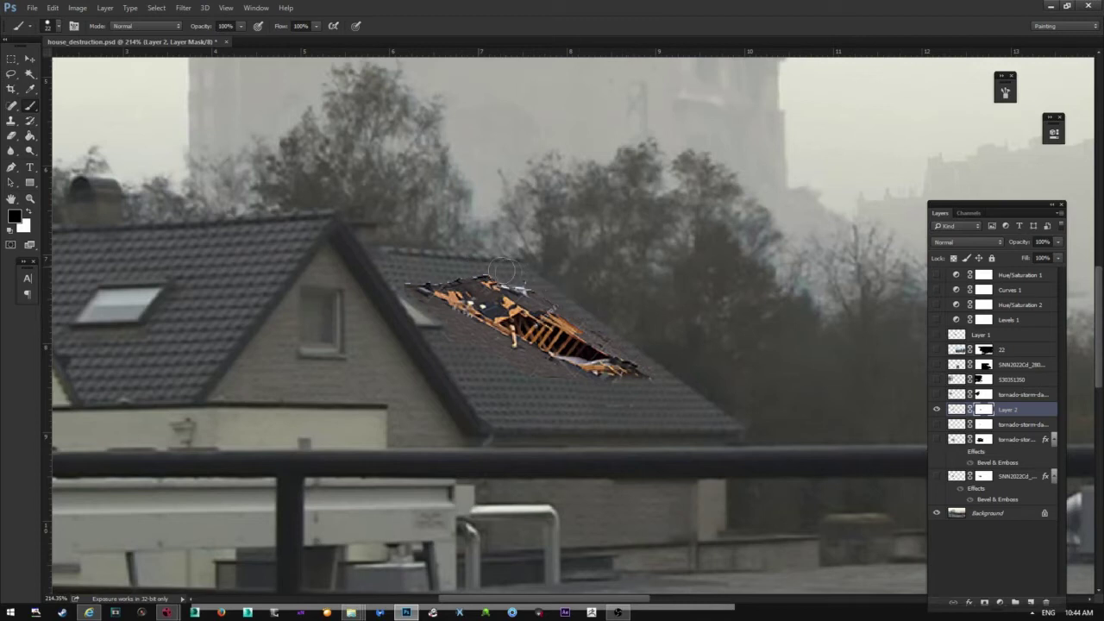
mouse_move(535, 296)
mouse_down()
mouse_move(460, 273)
mouse_move(414, 281)
mouse_up()
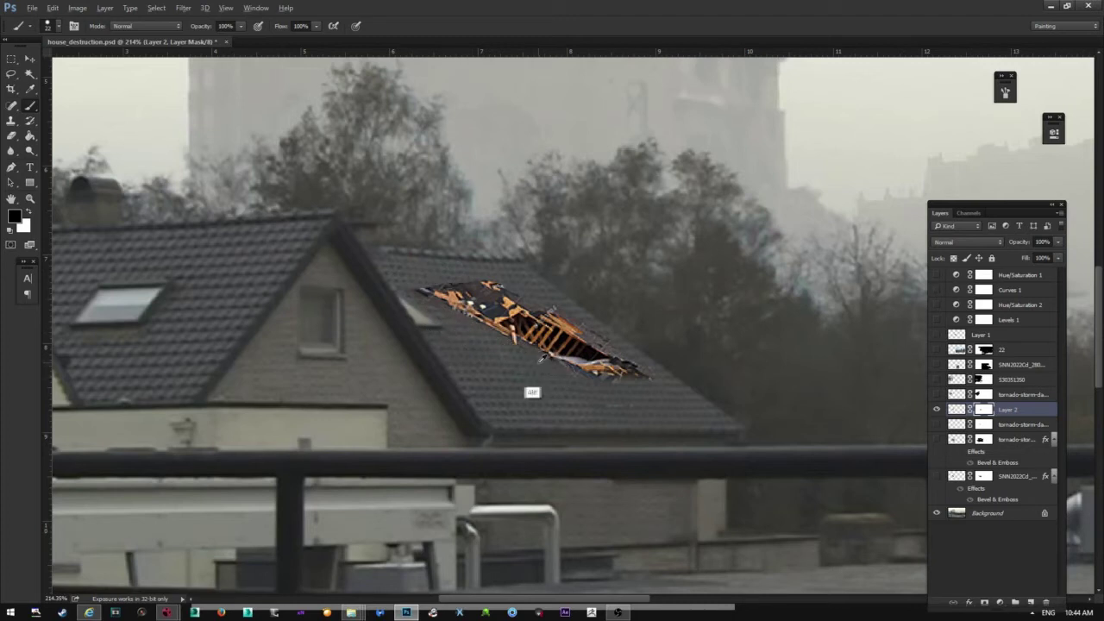
Refine the mask with a smaller brush along the hole's lower edge and both tips, leaving a ragged broken outline
alt+right_drag(533, 371, 521, 370)
double_click(29, 199)
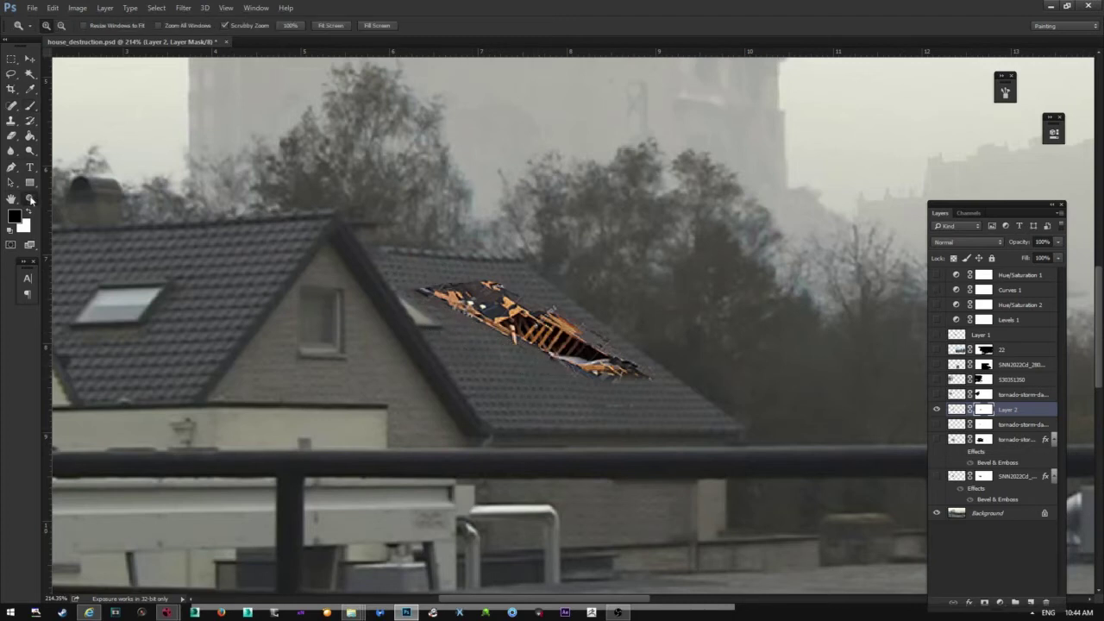
drag(561, 338, 684, 375)
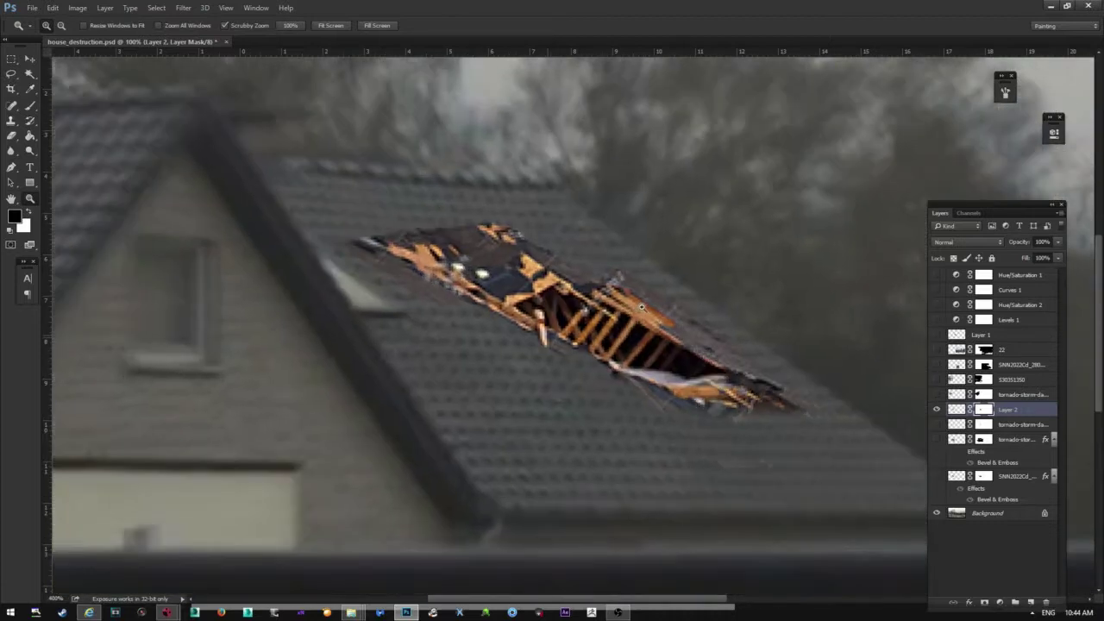
key(b)
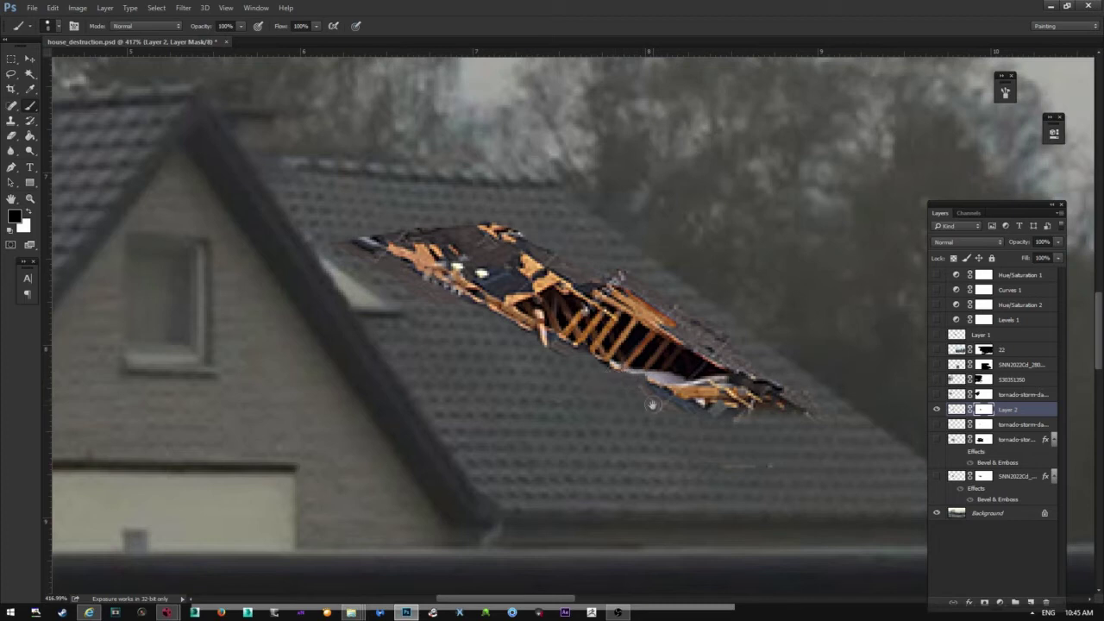
key(alt)
drag(620, 382, 727, 412)
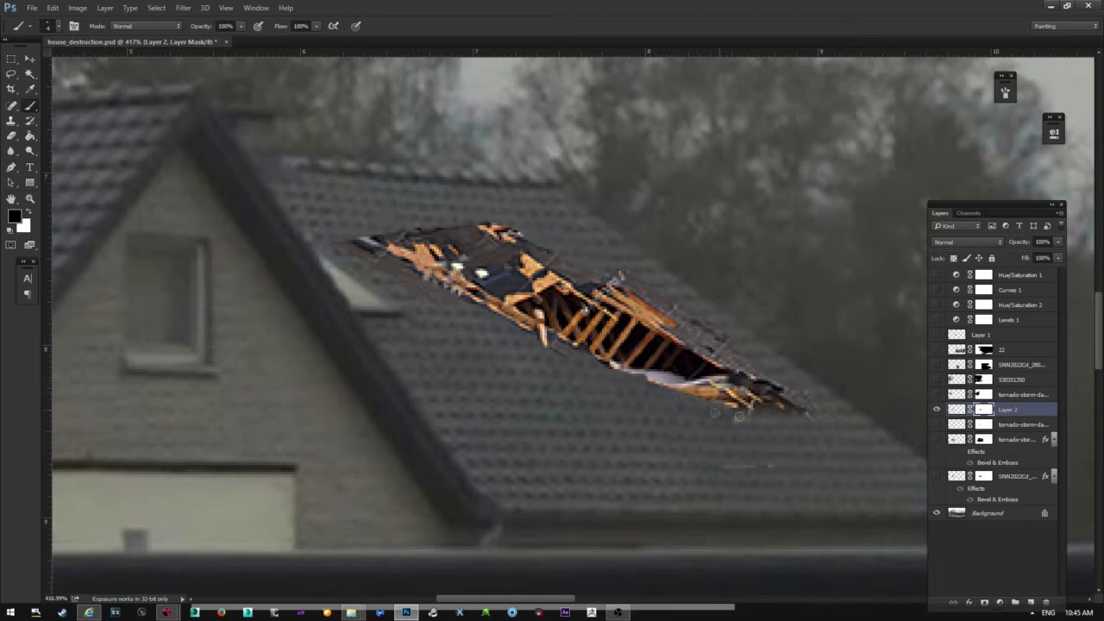
key(ctrl+z)
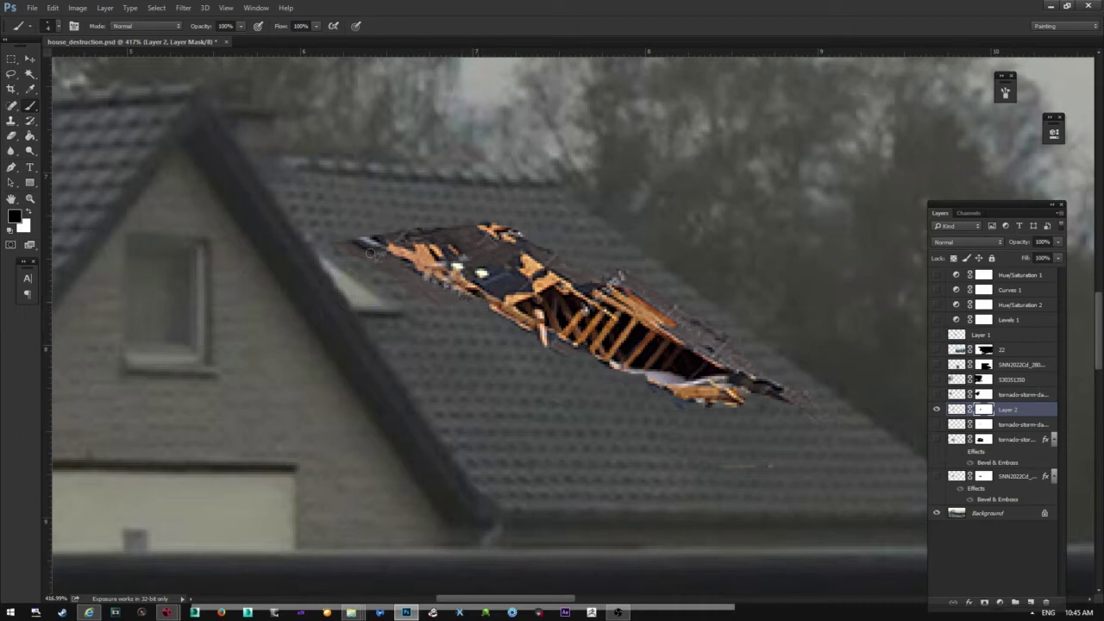
drag(379, 247, 370, 244)
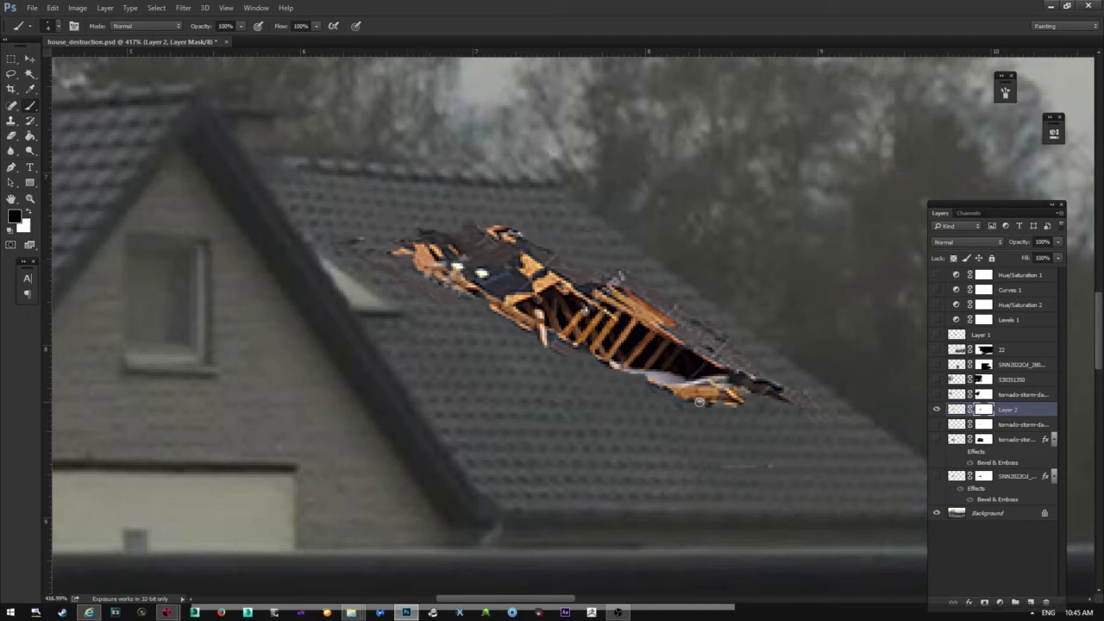
drag(768, 383, 801, 401)
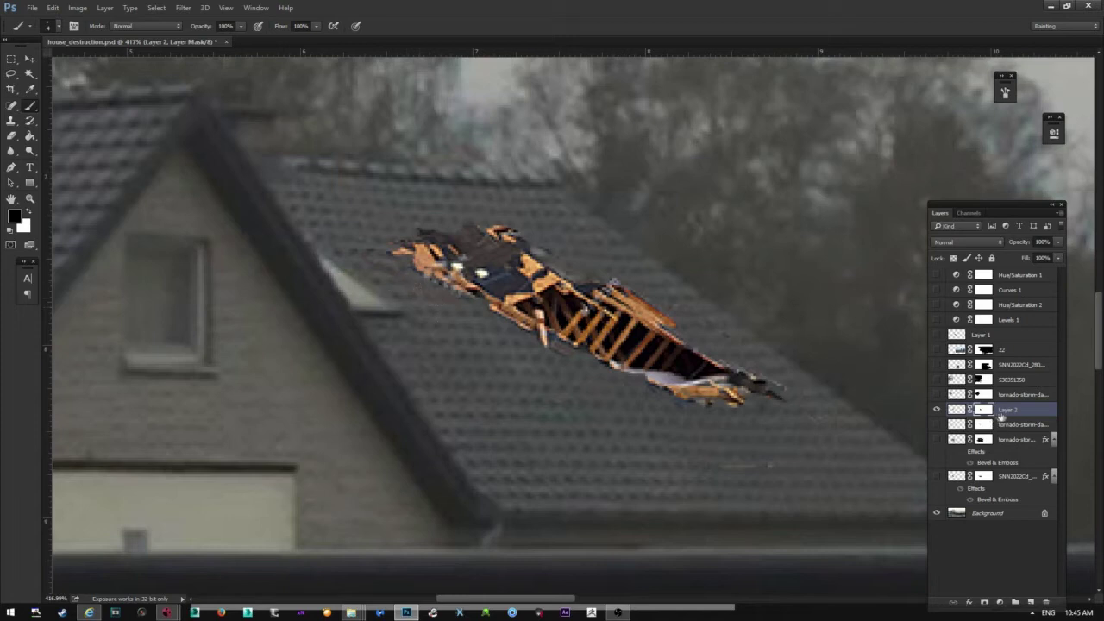
Desaturate the Layer 2 roof cutout with Hue/Saturation, setting the saturation to about -65
click(957, 410)
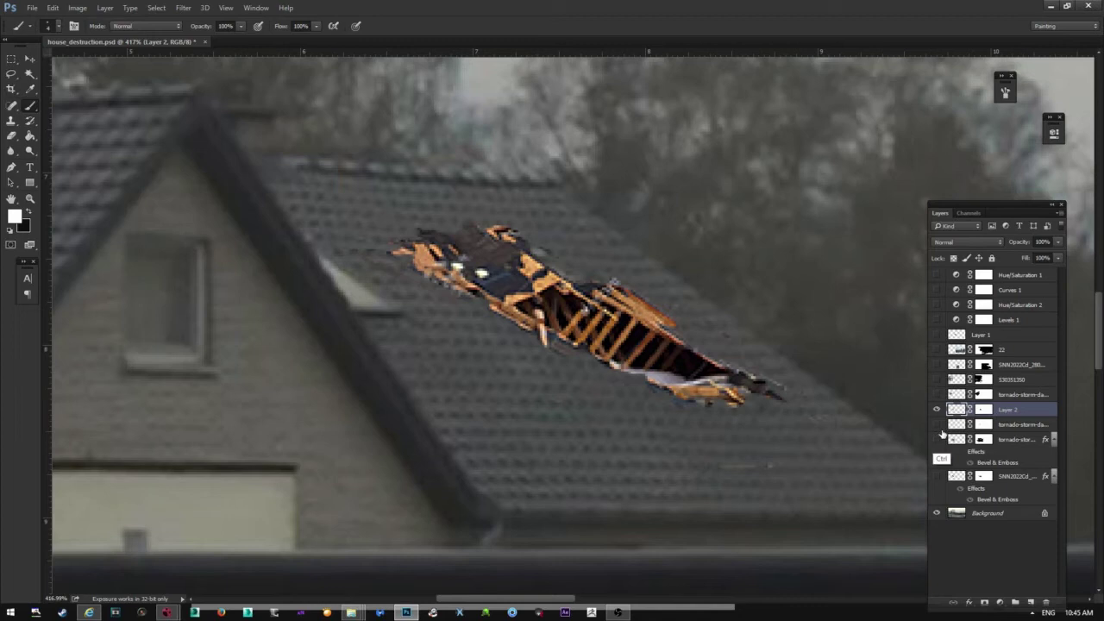
key(ctrl+u)
drag(788, 175, 862, 157)
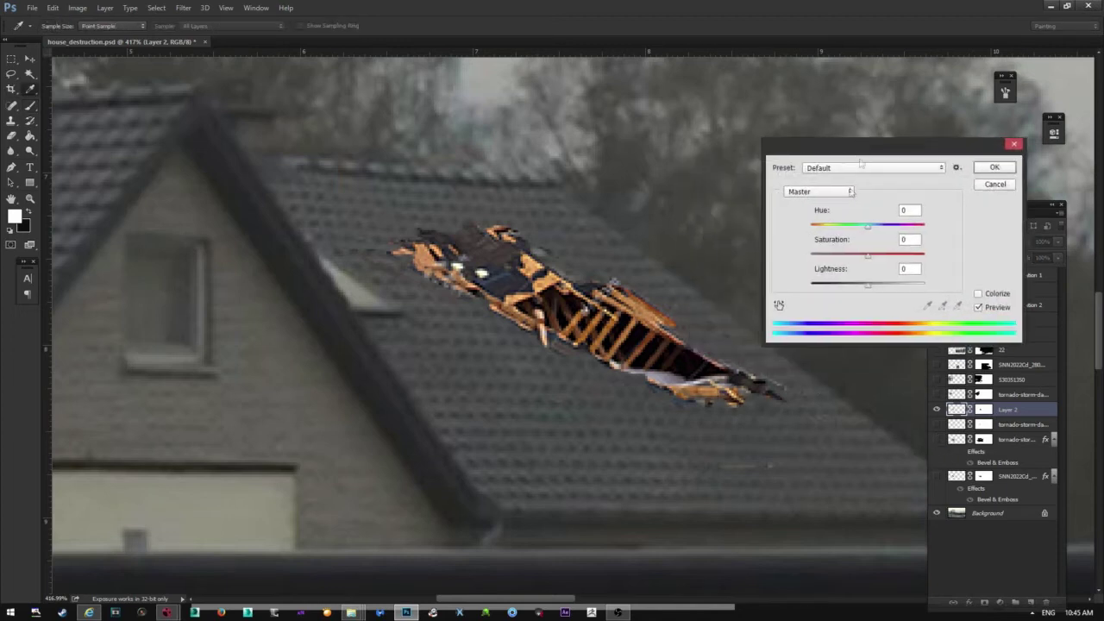
drag(868, 258, 831, 259)
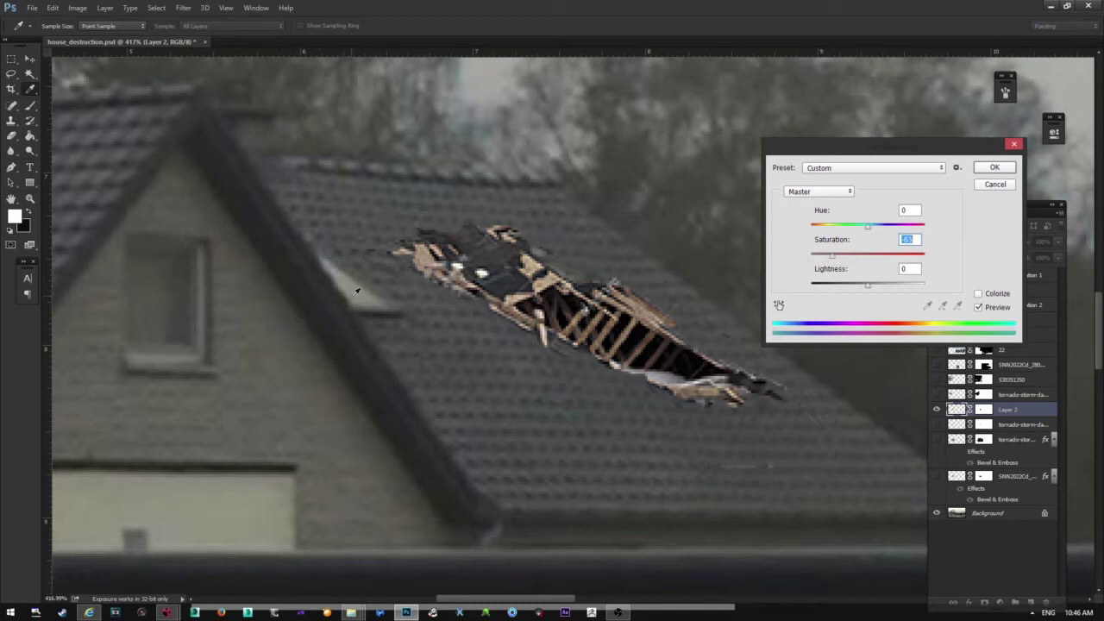
click(993, 167)
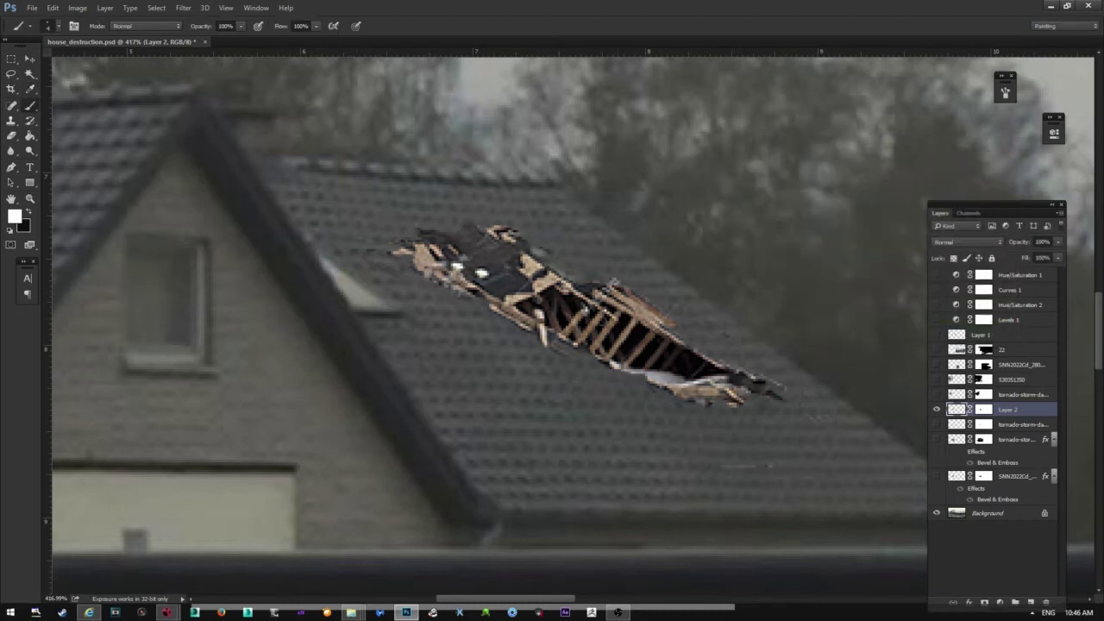
Lower the cutout's contrast with Levels, setting the output levels to 29 and about 189
key(ctrl+l)
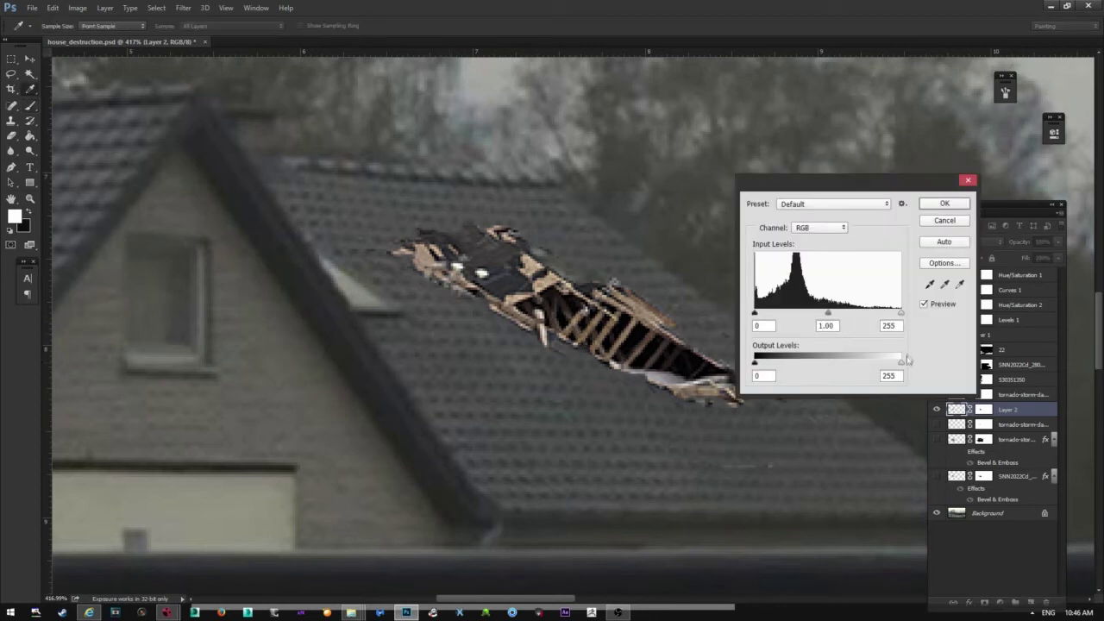
drag(901, 364, 880, 363)
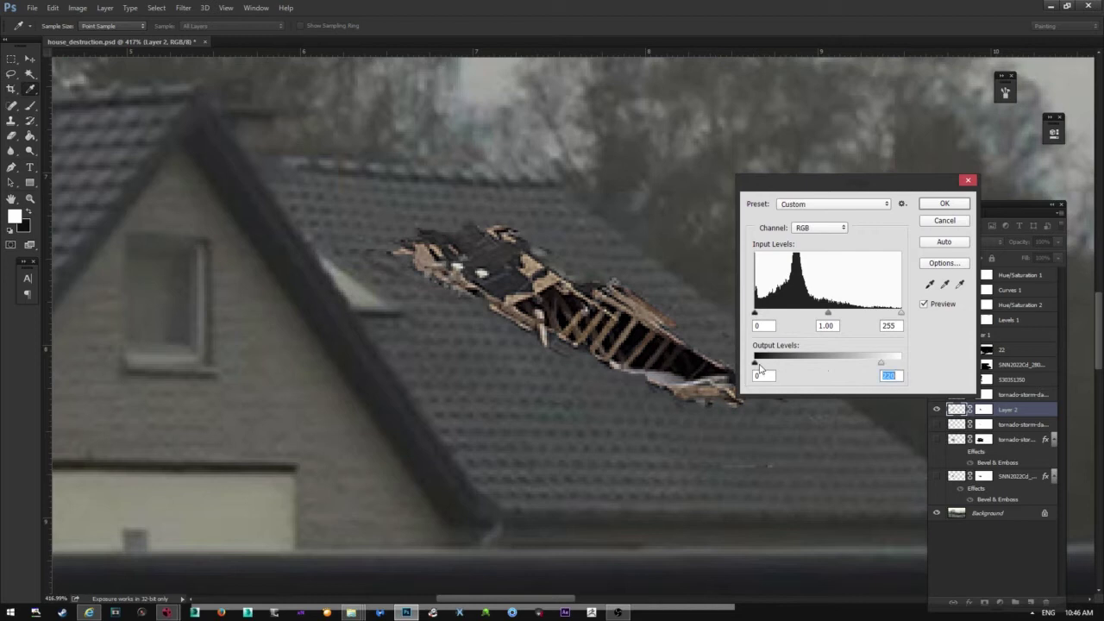
mouse_move(759, 364)
mouse_down()
mouse_move(782, 365)
mouse_move(771, 366)
mouse_up()
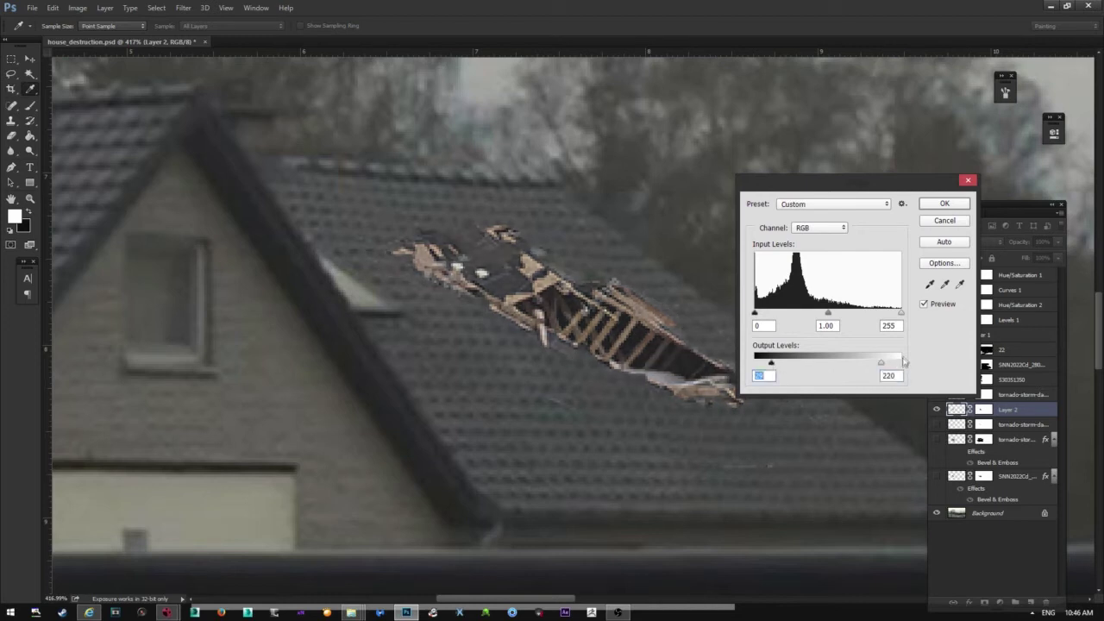
drag(880, 365, 864, 366)
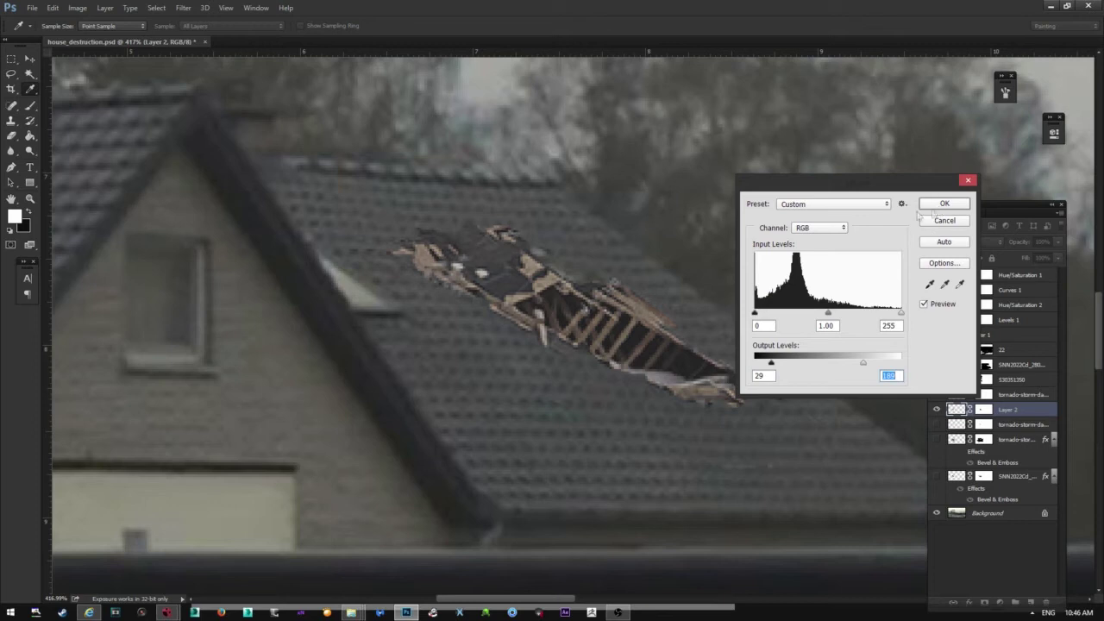
click(944, 205)
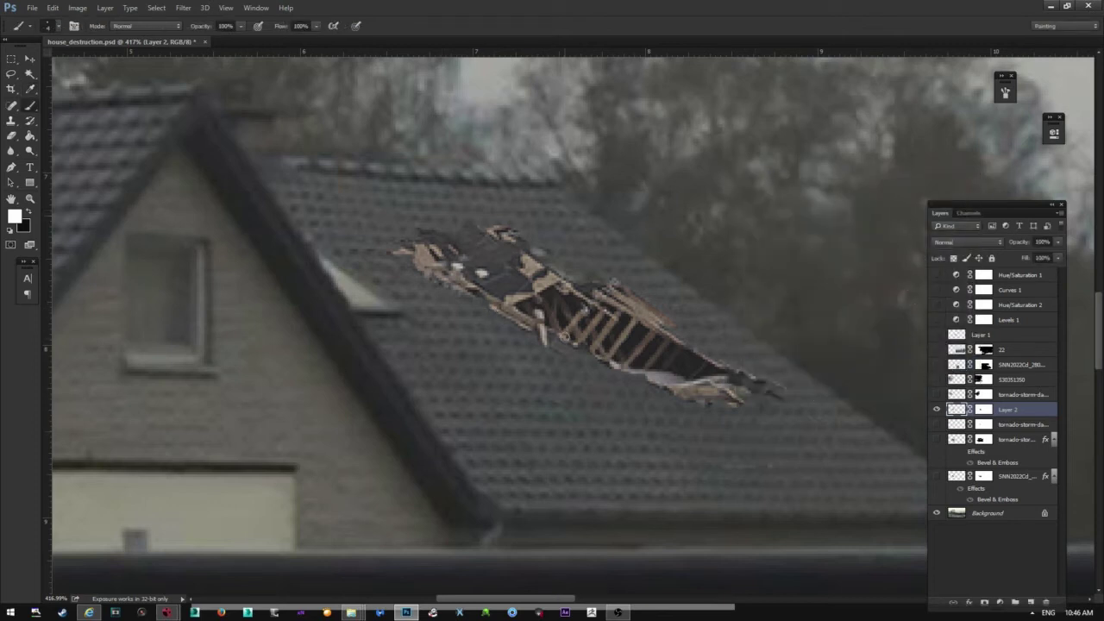
Compare the roof with and without the Layer 2 cutout and reduce the layer's opacity to about 91%
click(936, 410)
click(935, 411)
click(1038, 243)
drag(1054, 258, 1050, 257)
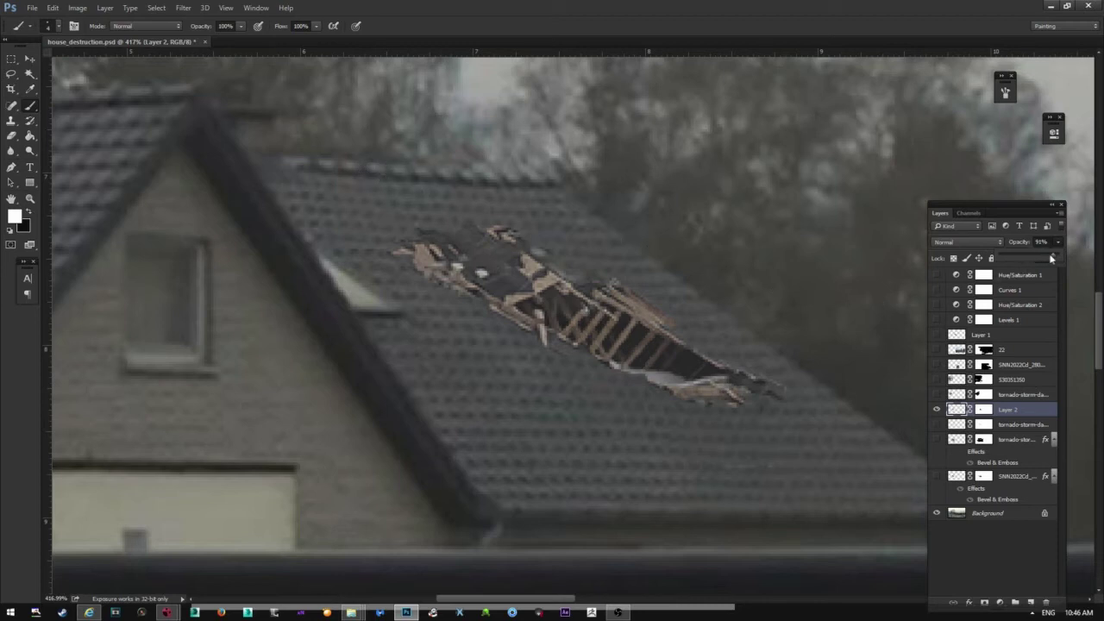
drag(1051, 257, 1049, 257)
Add an Inner Bevel to the Layer 2 cutout with direction Down, depth 144%, size 4 px and soften 1 px
double_click(1036, 415)
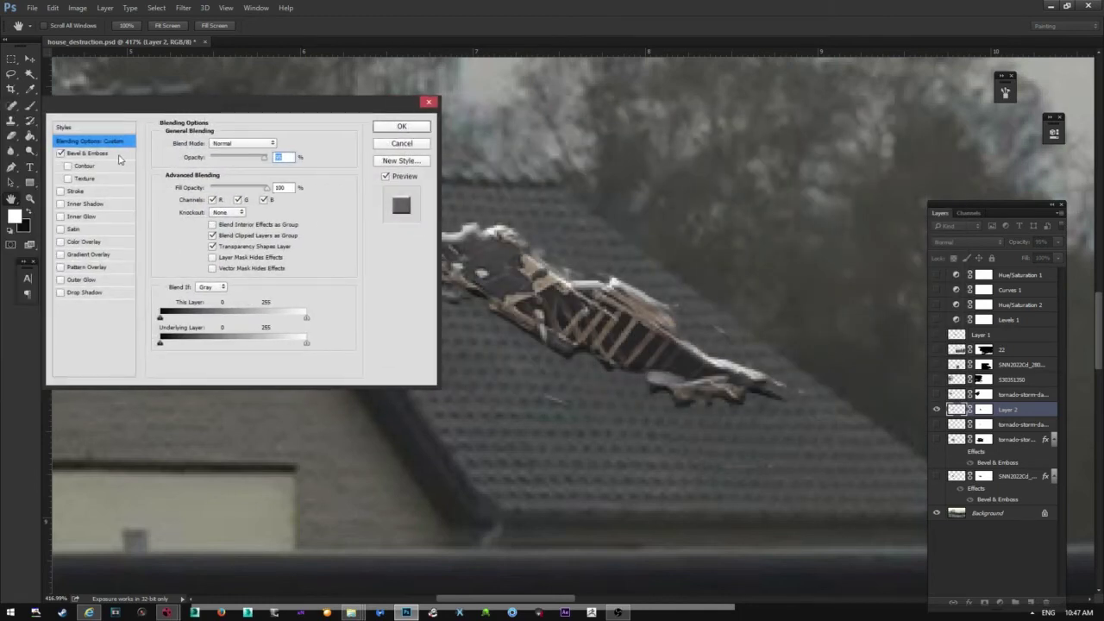
click(113, 153)
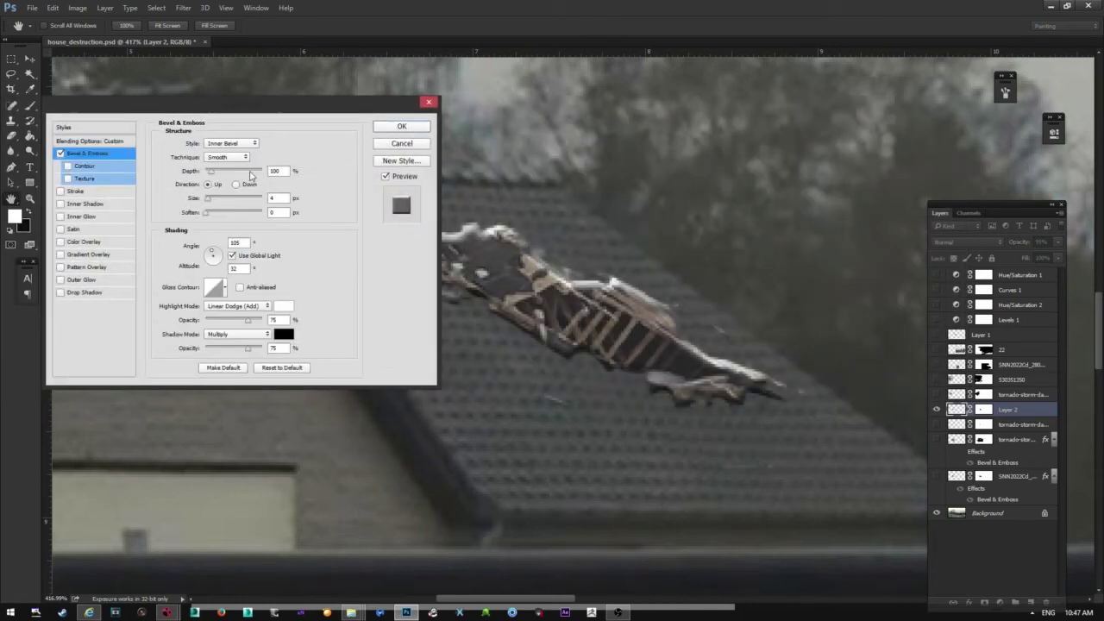
click(235, 184)
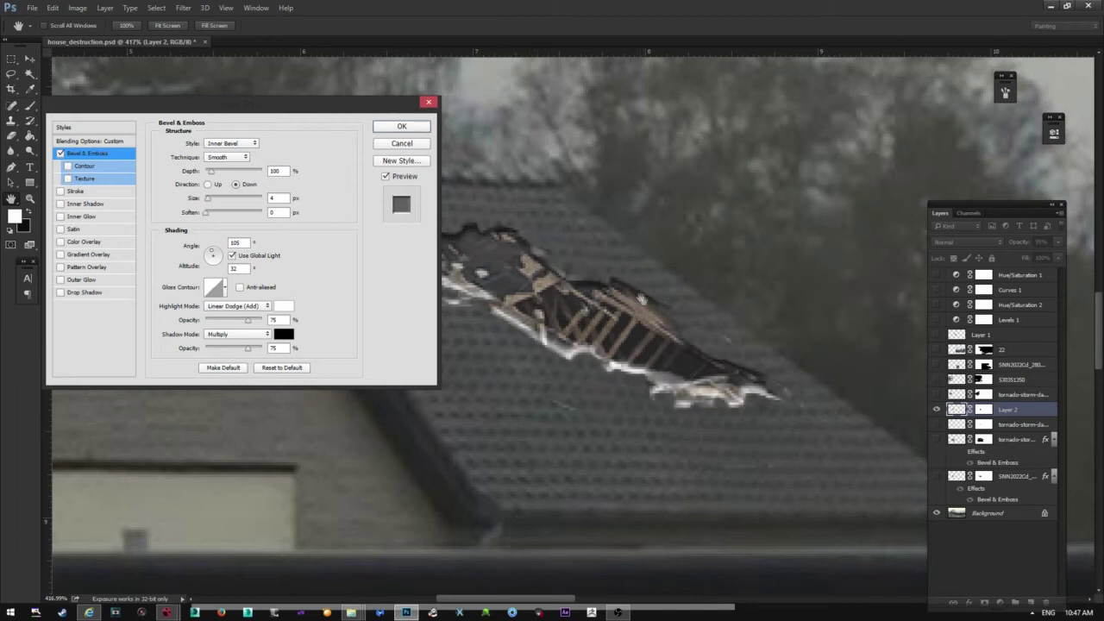
click(60, 154)
click(60, 153)
click(61, 154)
click(60, 153)
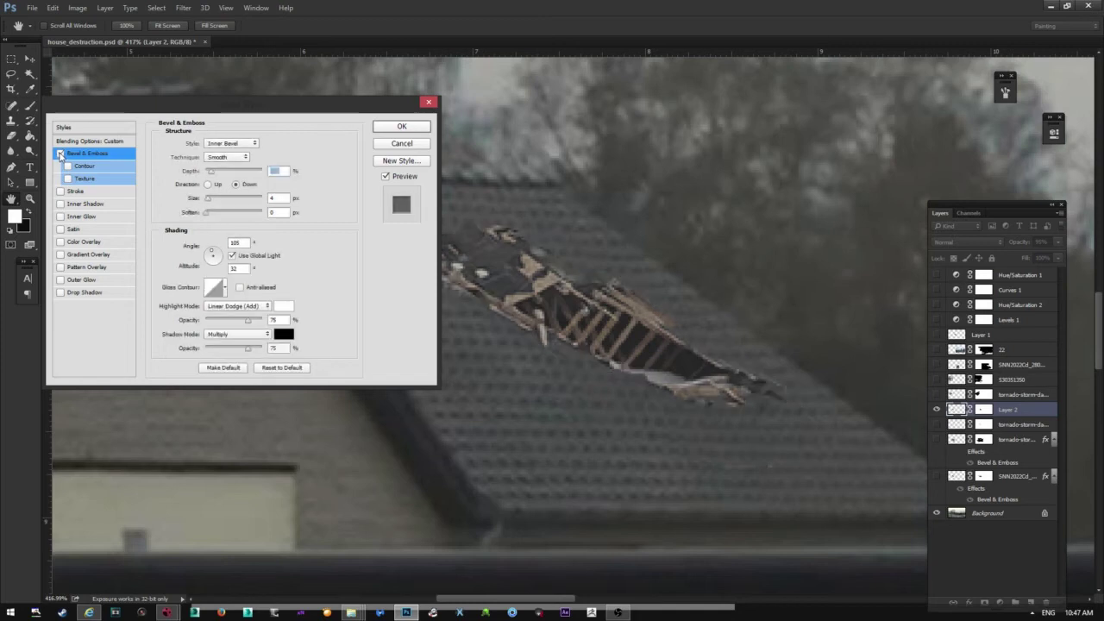
click(61, 154)
click(61, 154)
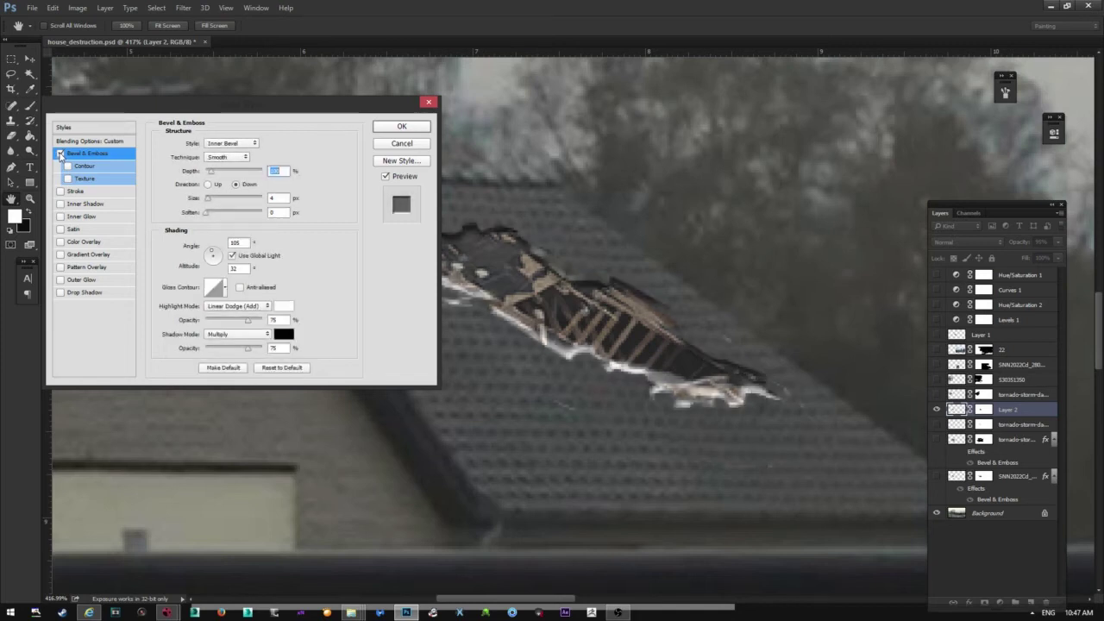
click(213, 171)
drag(213, 173, 211, 217)
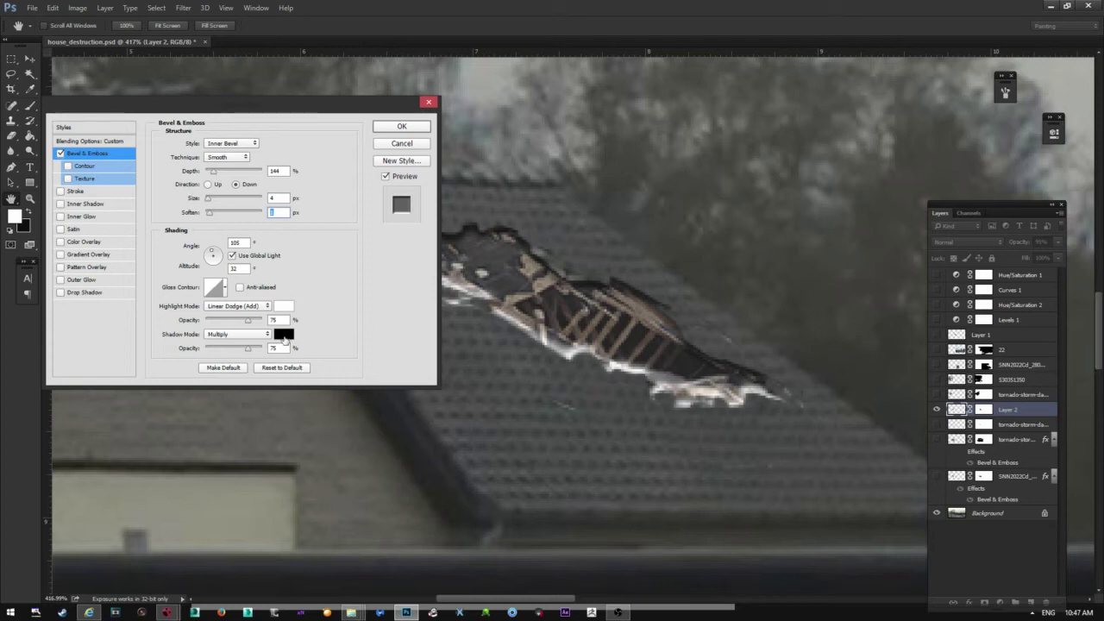
Set the bevel's shadow colour to dark grey 1d221e, sampled from the dark roof edge above the gable, and apply the layer style
click(282, 334)
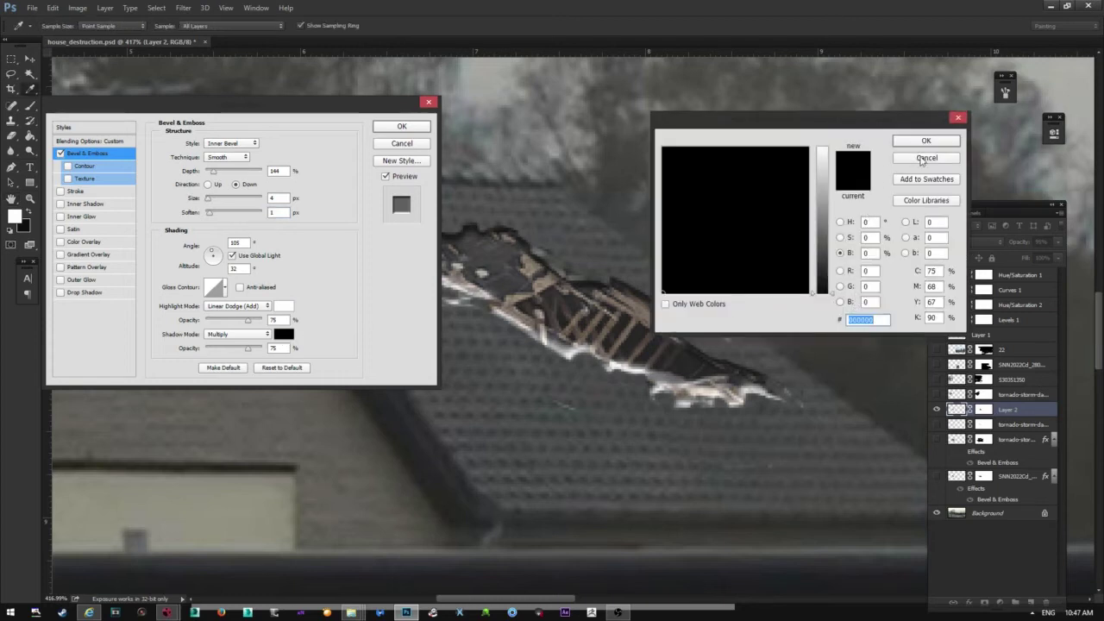
click(922, 158)
click(291, 338)
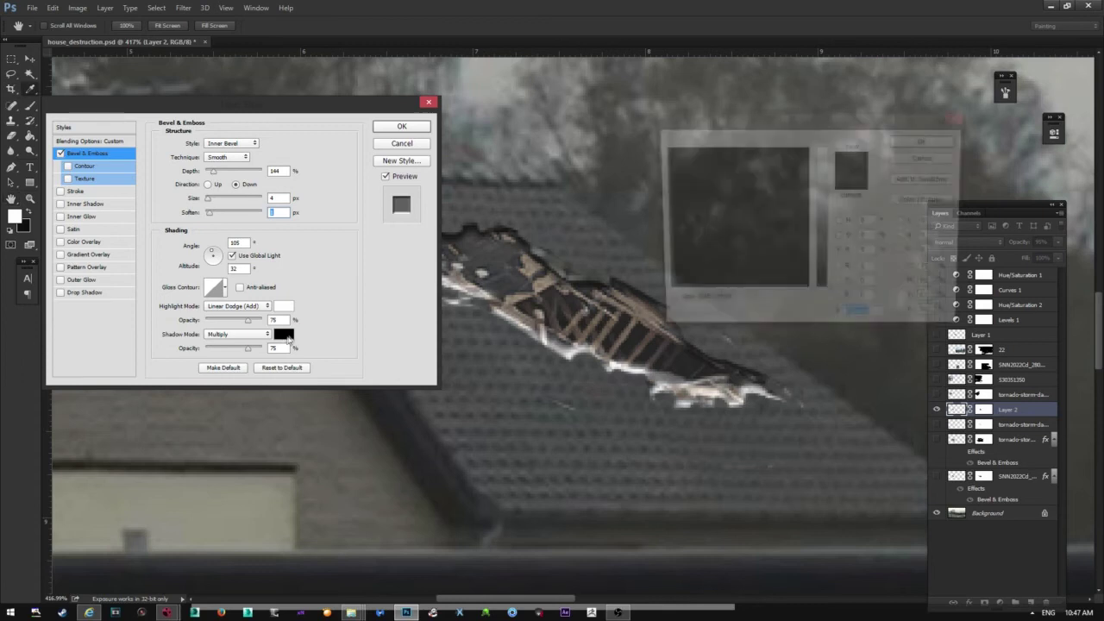
click(834, 295)
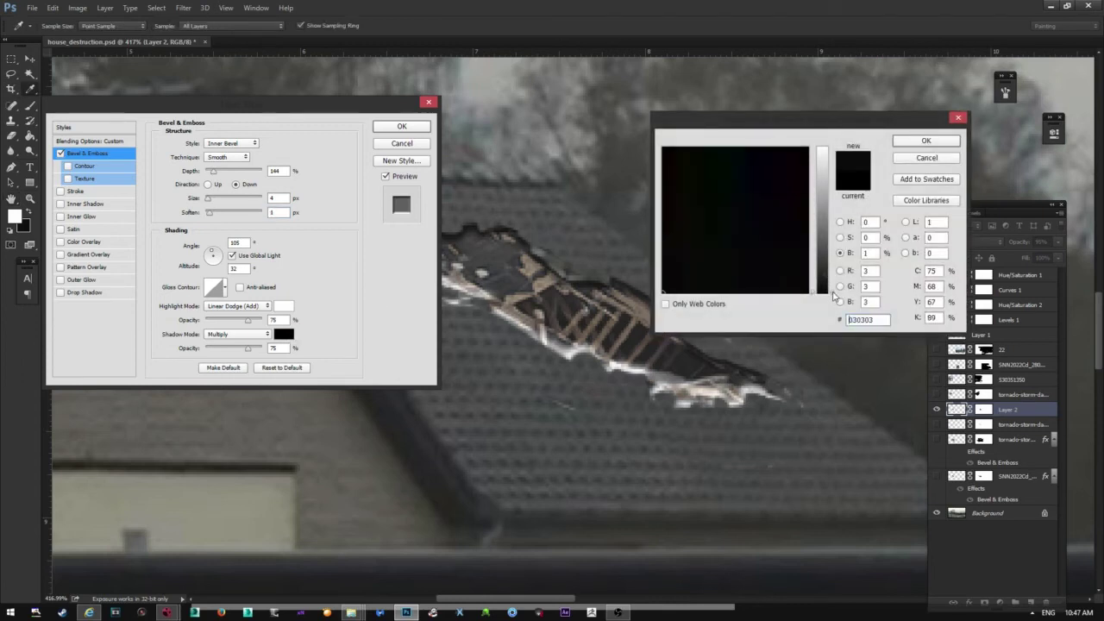
drag(833, 295, 824, 273)
click(782, 163)
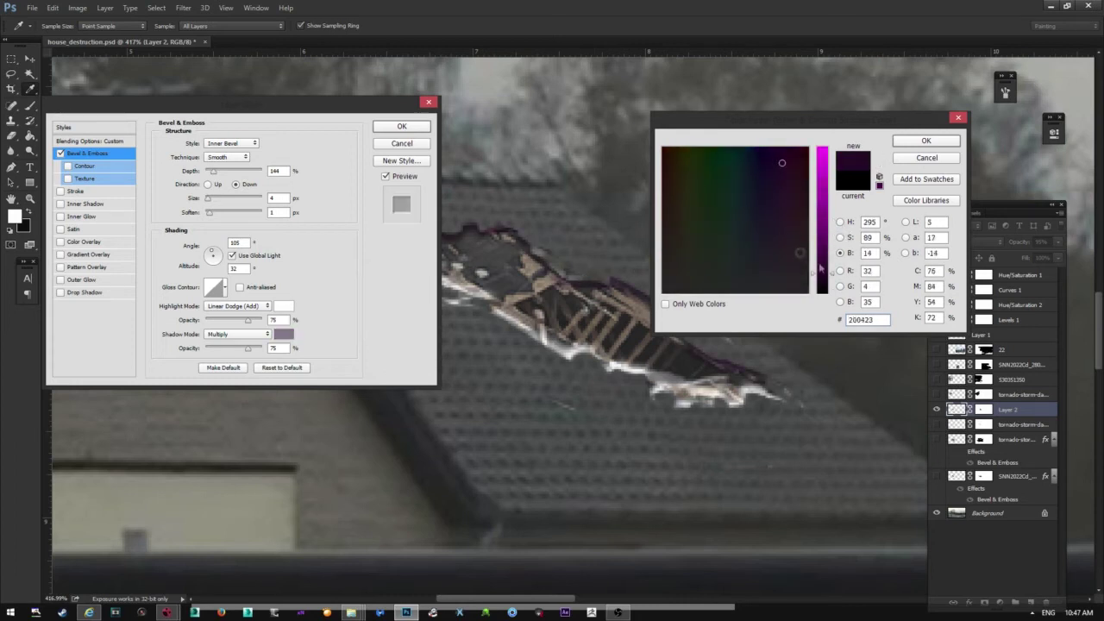
click(770, 292)
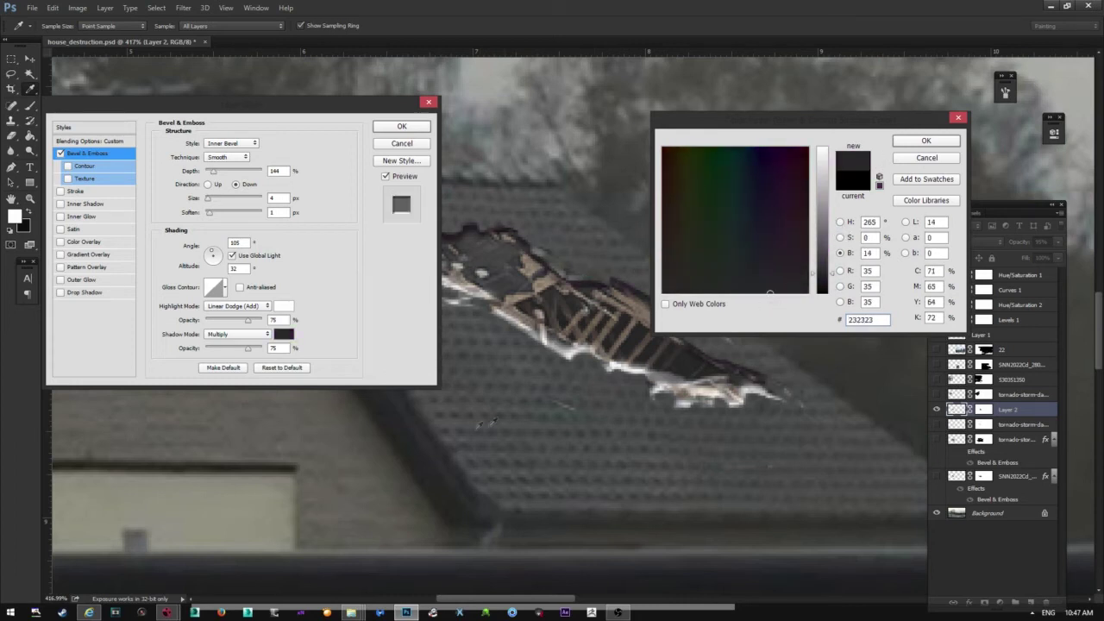
click(415, 449)
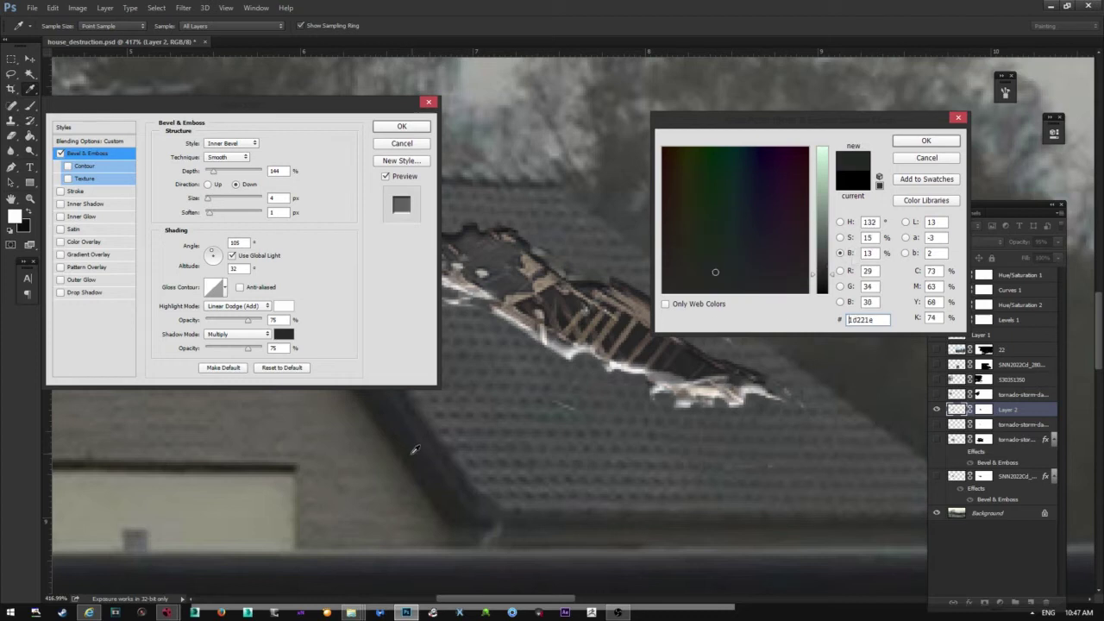
click(925, 141)
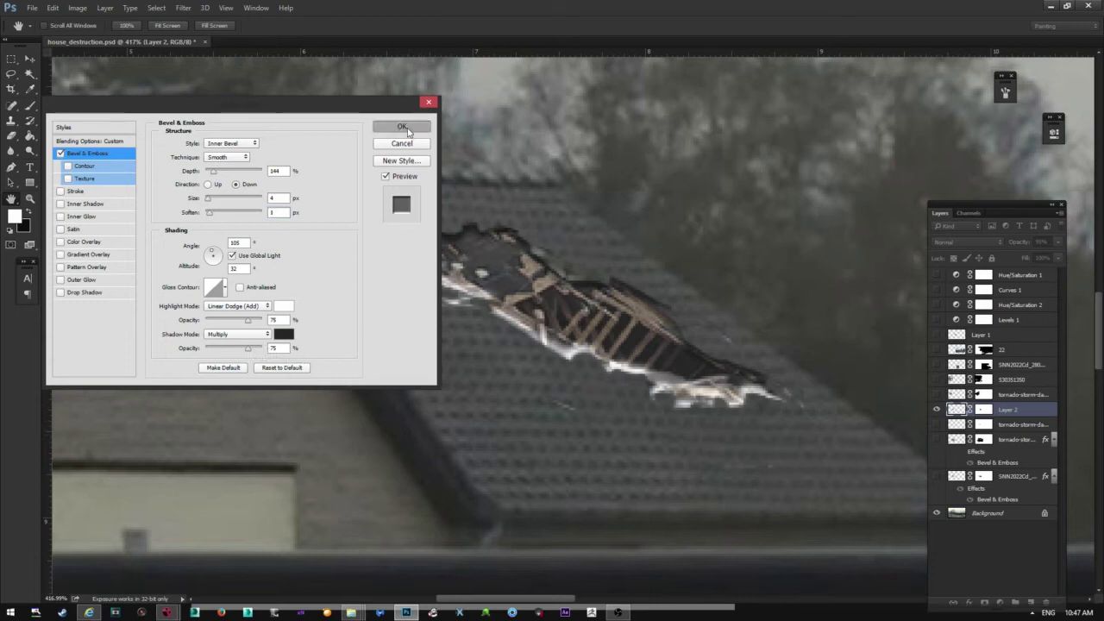
click(402, 126)
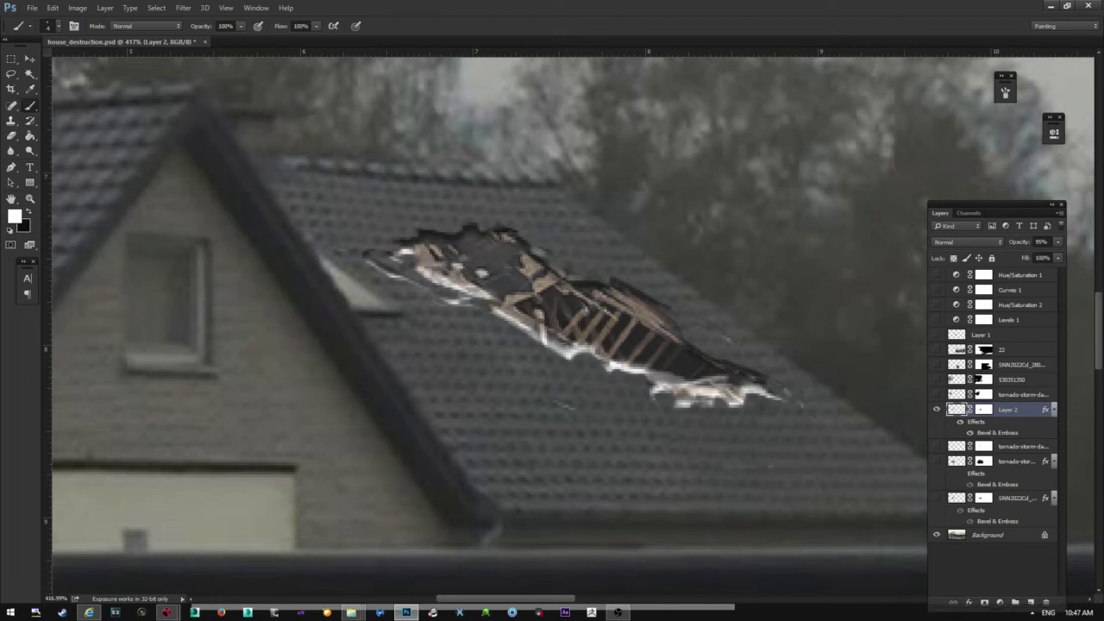
Duplicate Layer 2 and hide the Bevel & Emboss effect on the original, comparing the roof with and without the beveled copy
key(ctrl+j)
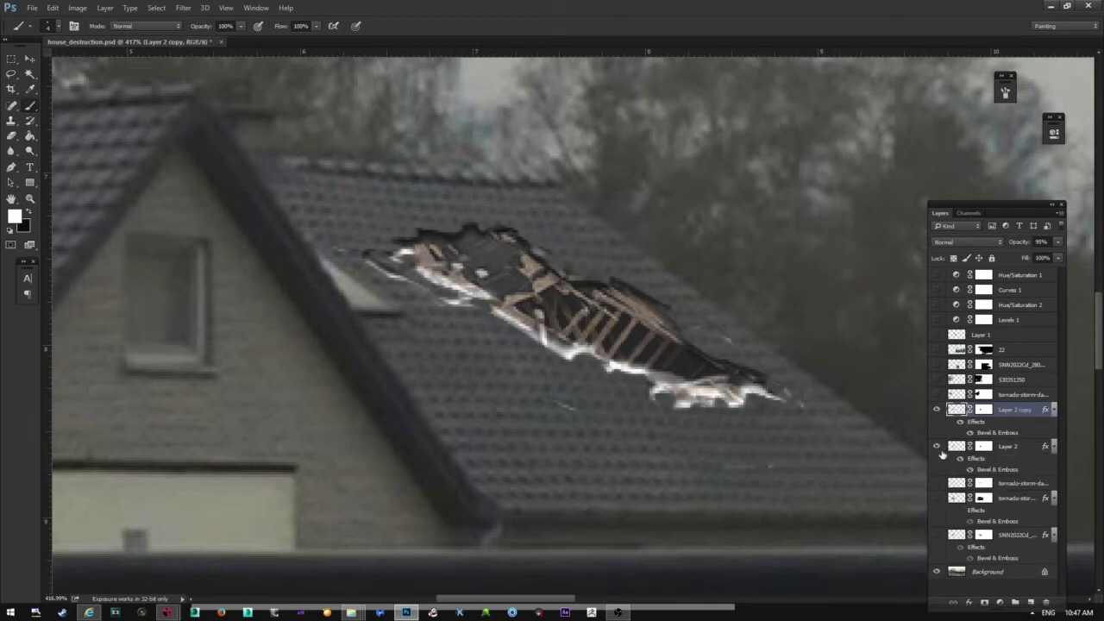
click(1022, 450)
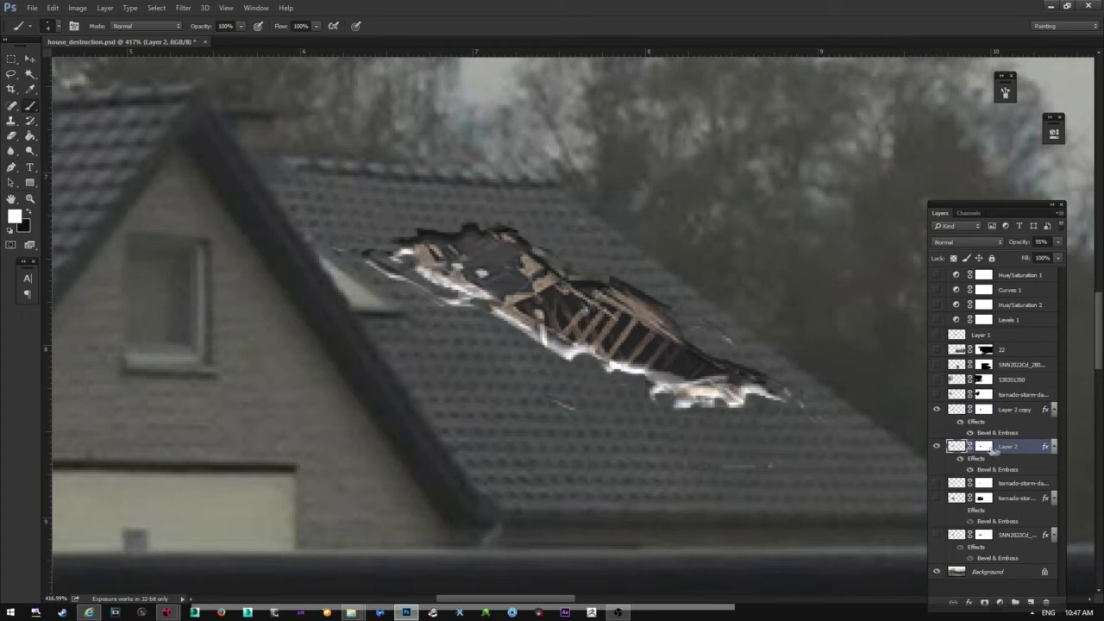
click(936, 410)
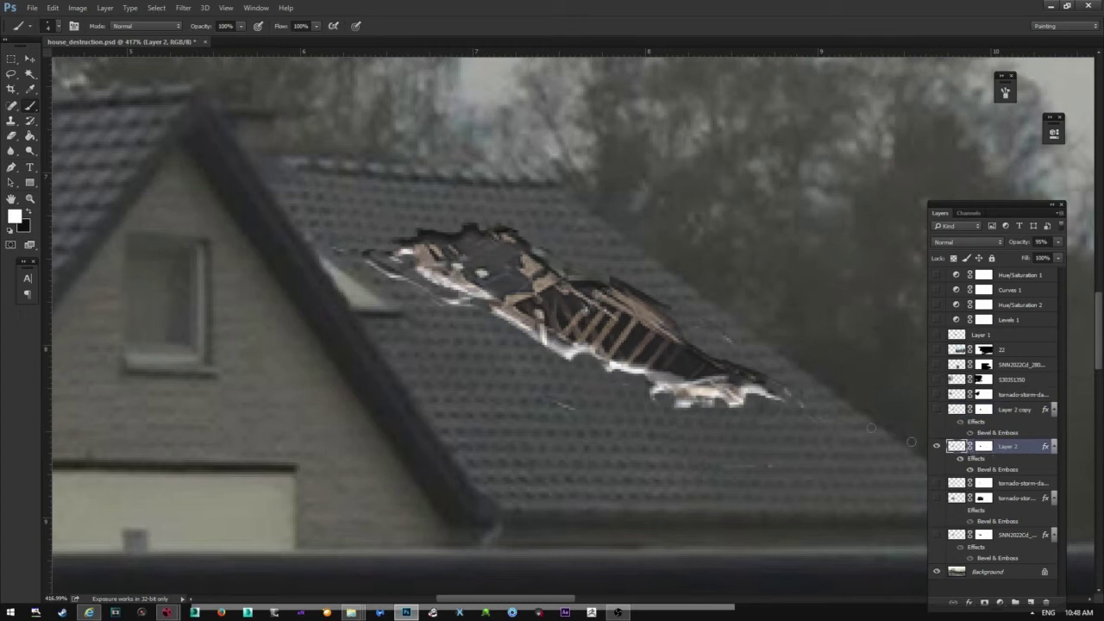
click(938, 411)
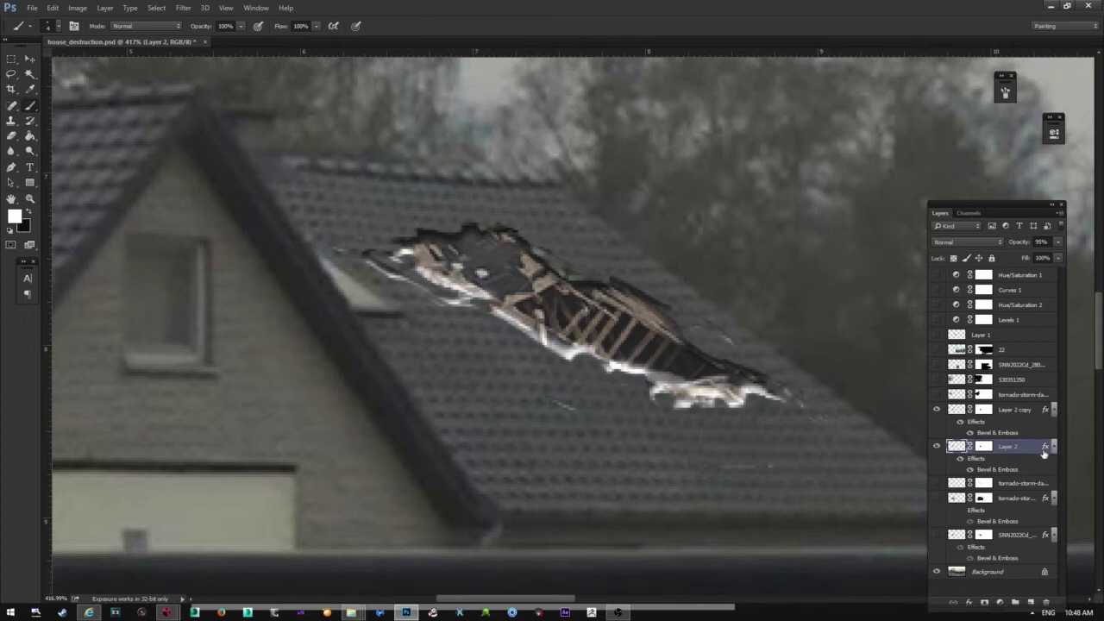
click(959, 460)
click(967, 471)
click(963, 461)
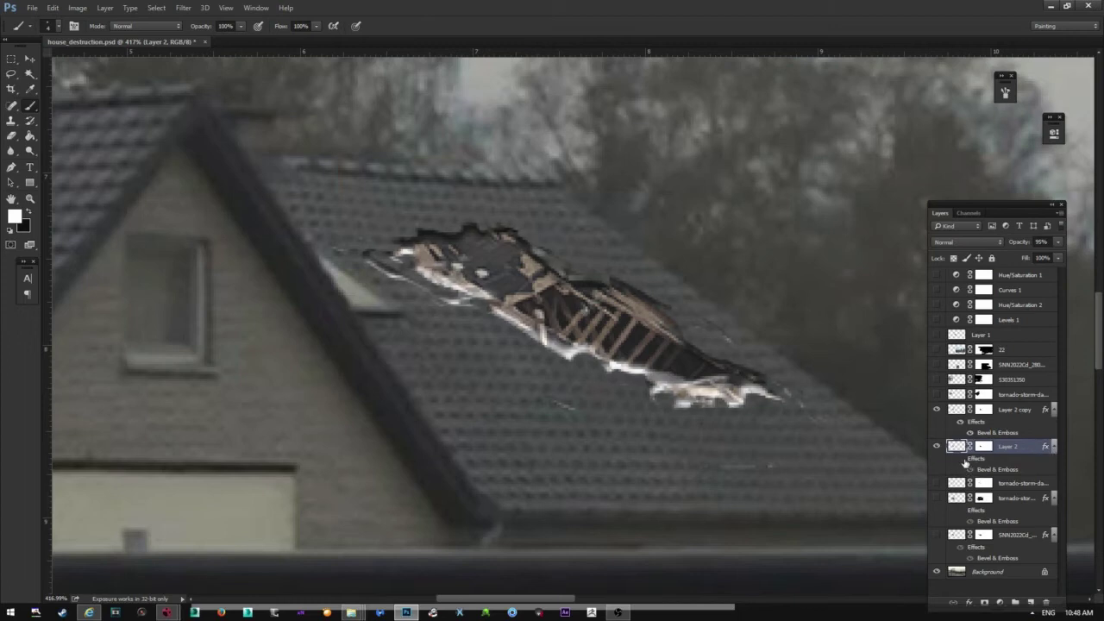
click(937, 409)
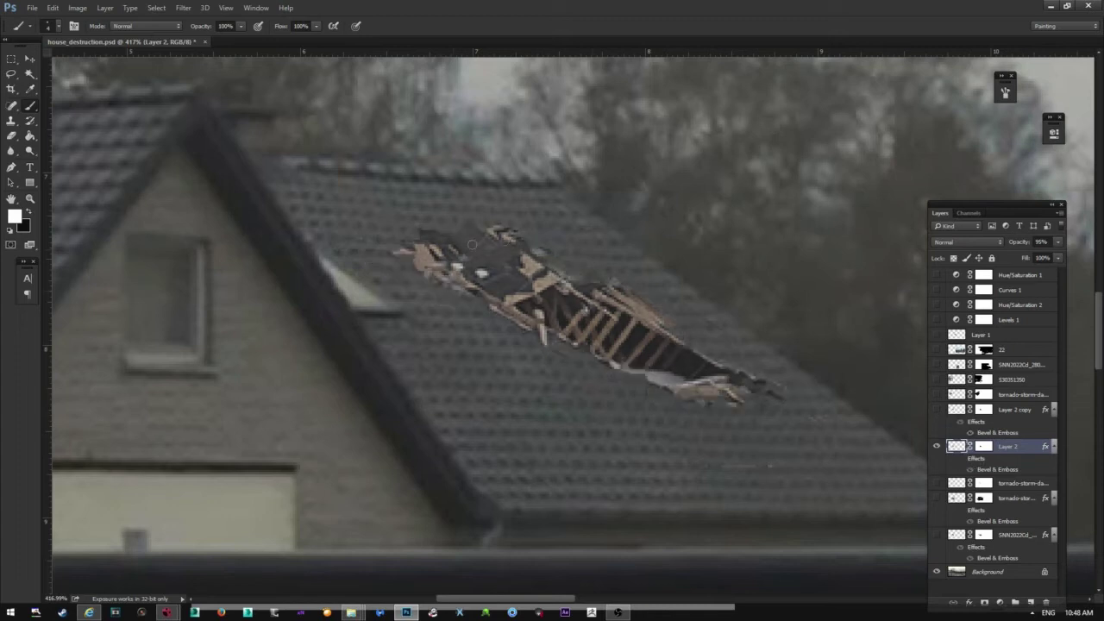
click(938, 409)
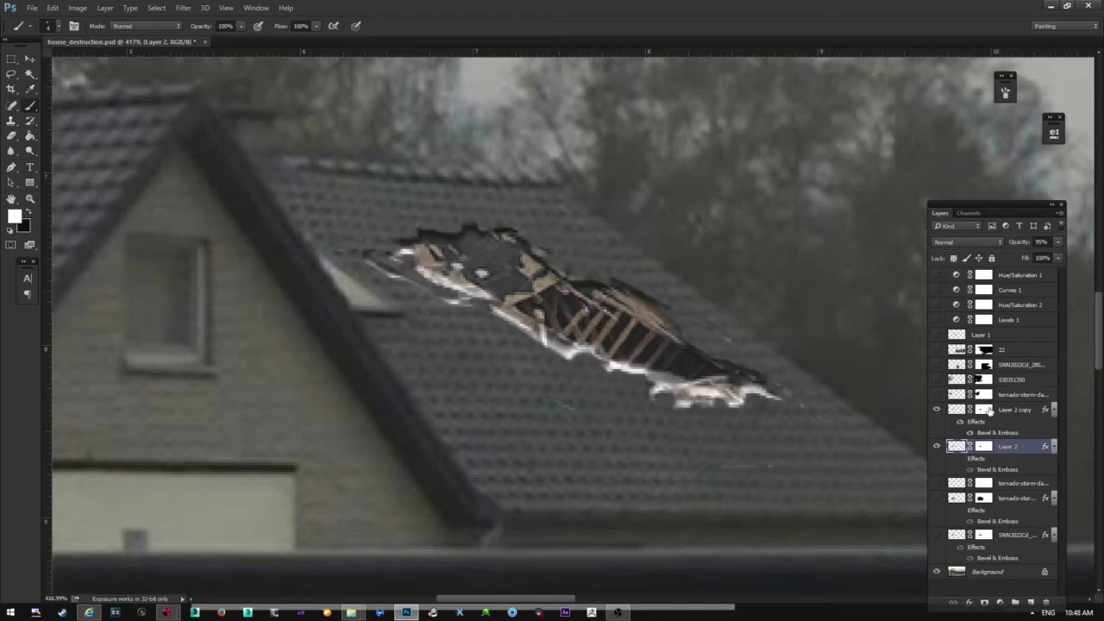
Rasterize the layer style of Layer 2 copy and compare it with the plain Layer 2 cutout beneath
click(985, 410)
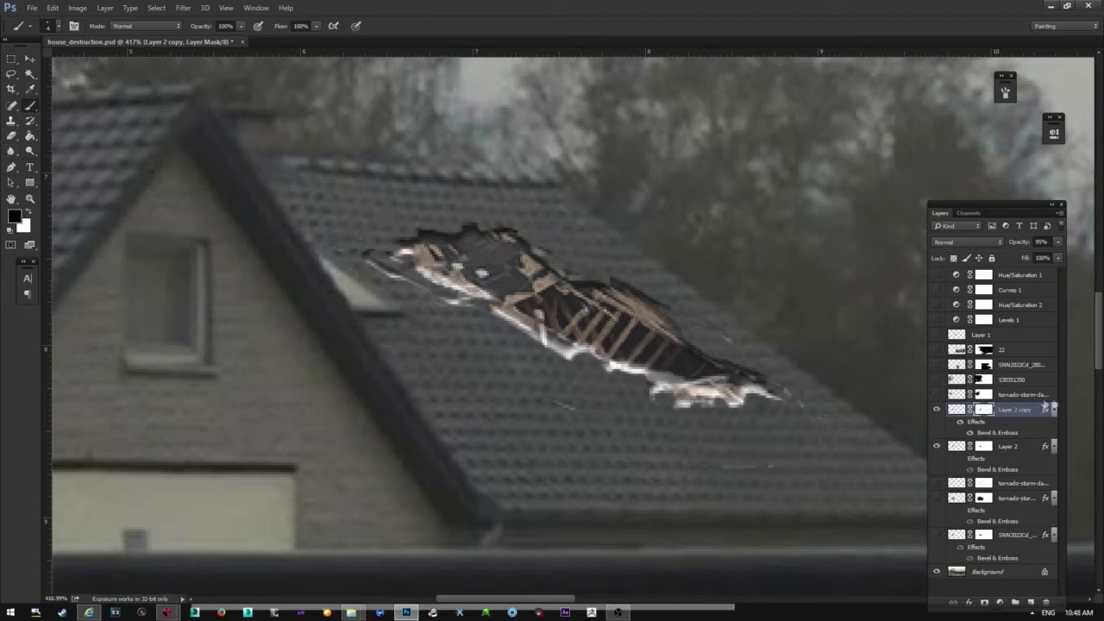
right_click(1020, 414)
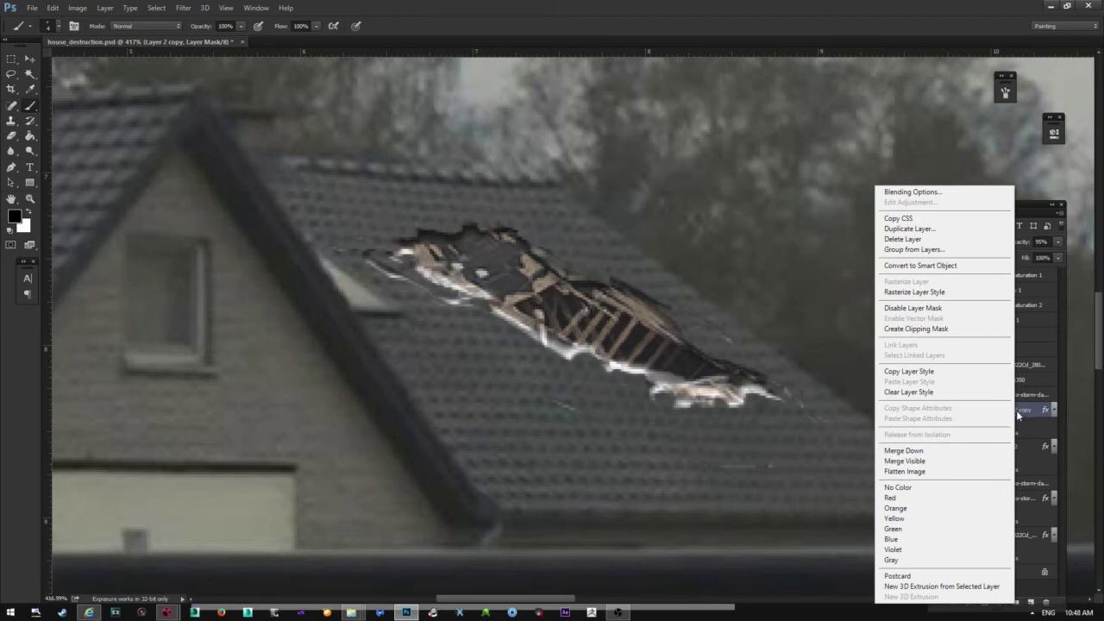
click(916, 293)
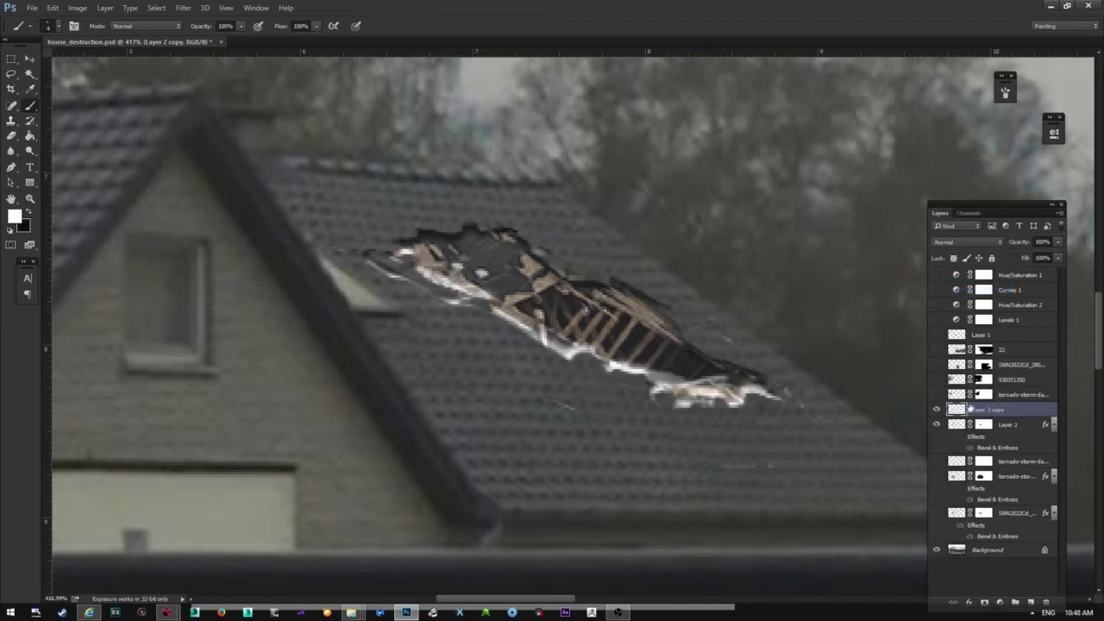
click(937, 410)
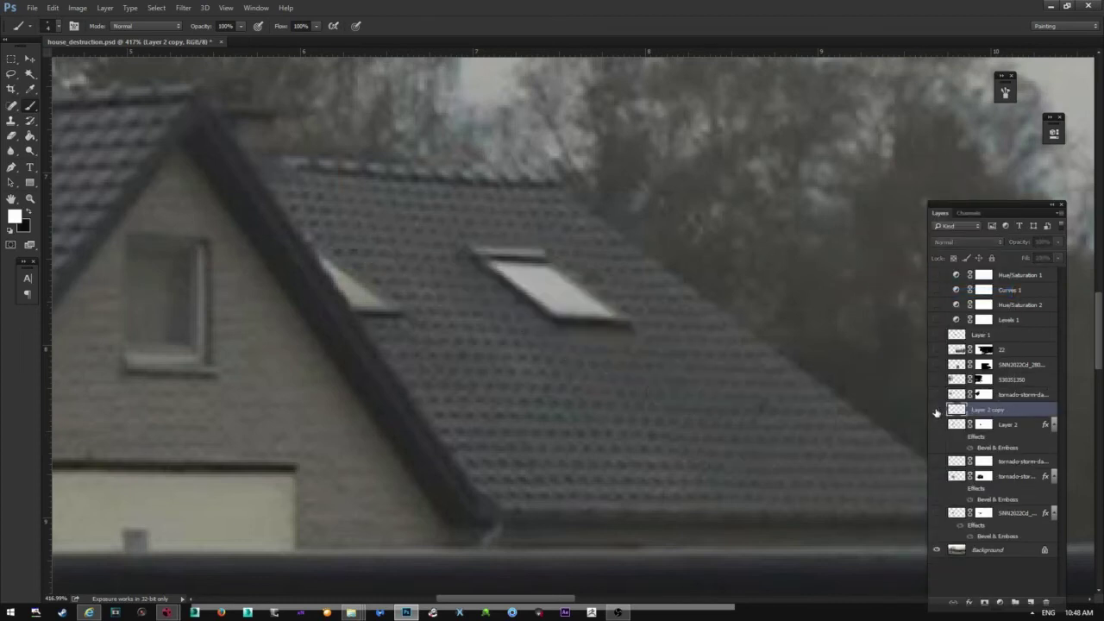
click(936, 410)
click(938, 412)
click(937, 425)
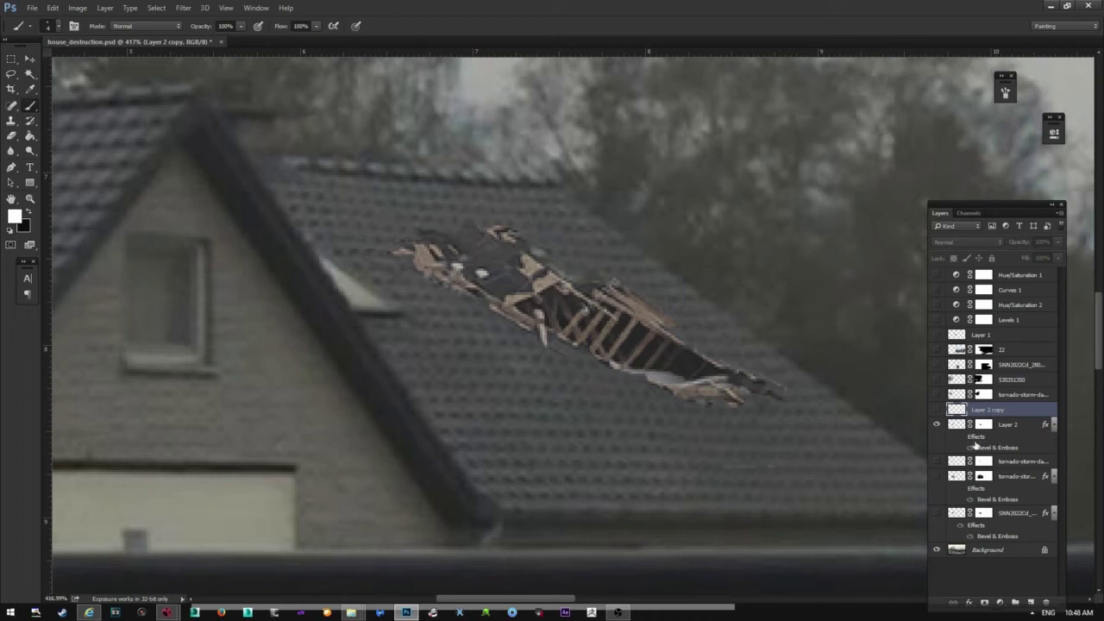
click(938, 409)
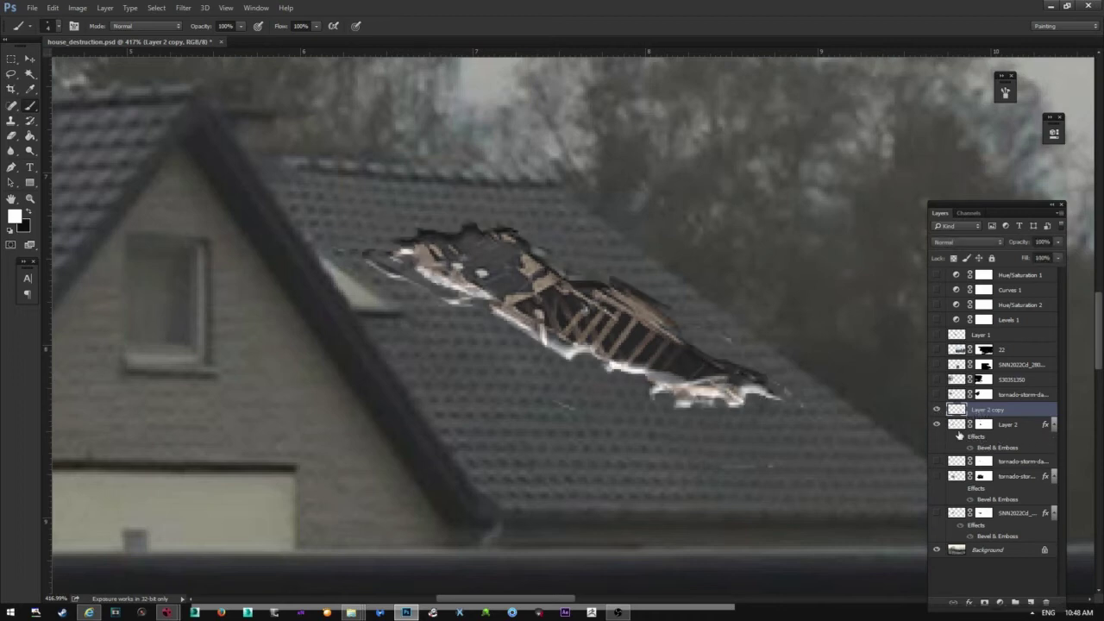
Add a layer mask to Layer 2 copy and paint out the white highlights along the hole's lower edge with a larger black brush
click(984, 602)
key(x)
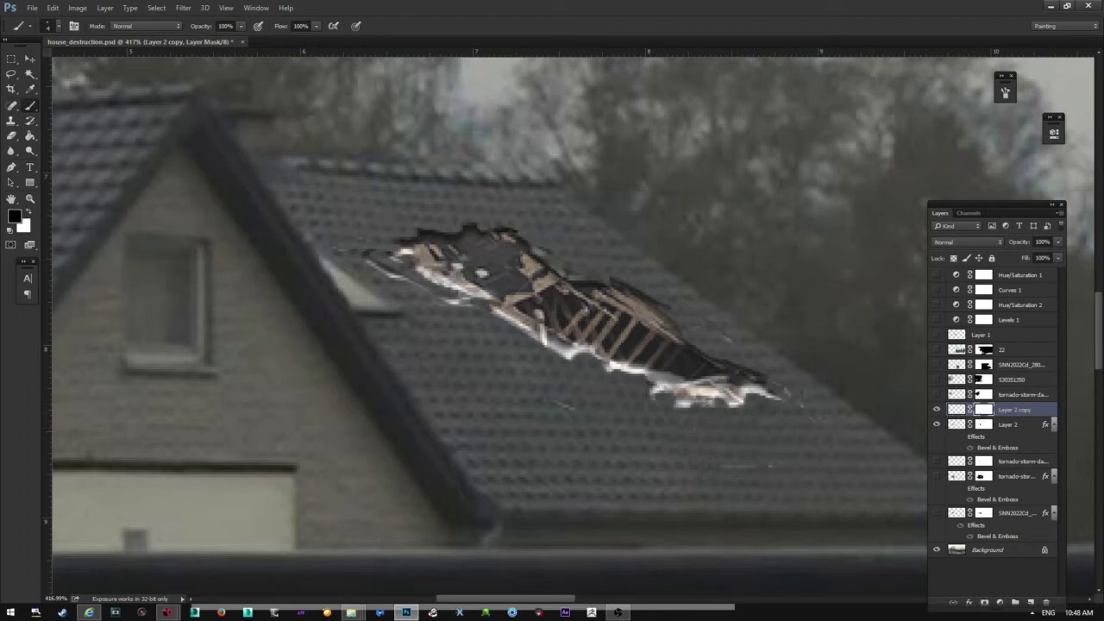
mouse_move(719, 412)
mouse_down()
mouse_move(690, 402)
mouse_move(698, 396)
mouse_move(637, 389)
mouse_move(679, 379)
mouse_up()
alt+right_drag(650, 388, 688, 405)
mouse_move(761, 418)
mouse_down()
mouse_move(636, 402)
mouse_move(520, 343)
mouse_move(466, 289)
mouse_move(378, 258)
mouse_up()
mouse_move(587, 350)
mouse_down()
mouse_move(664, 389)
mouse_move(793, 405)
mouse_move(640, 396)
mouse_up()
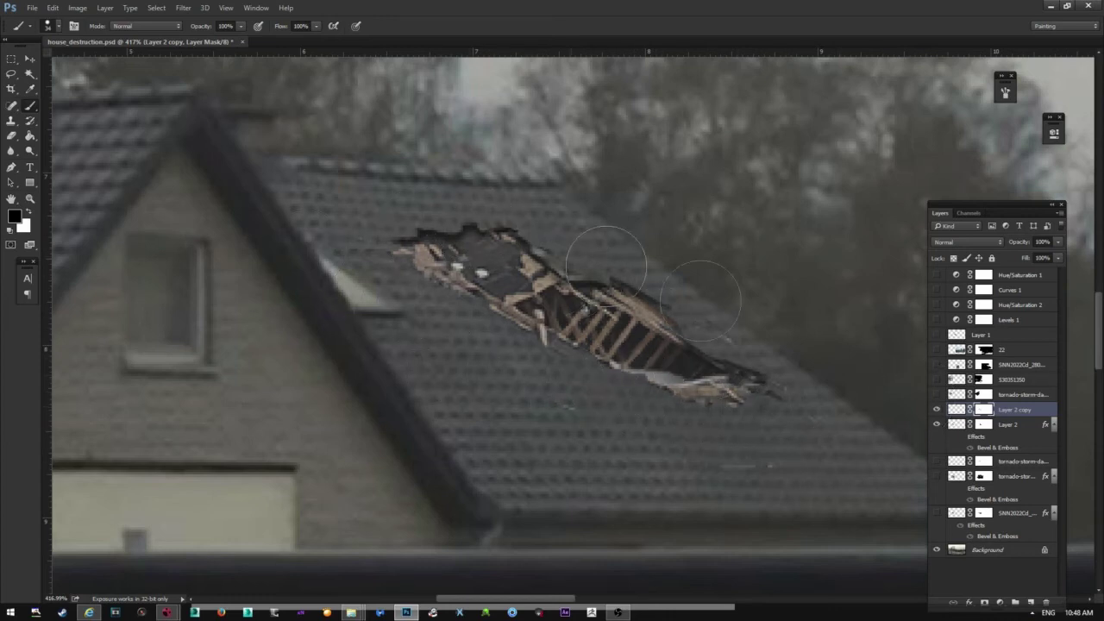
Compare the roof hole with and without Layer 2 copy, both up close and at 100% zoom
click(938, 410)
click(938, 410)
double_click(31, 198)
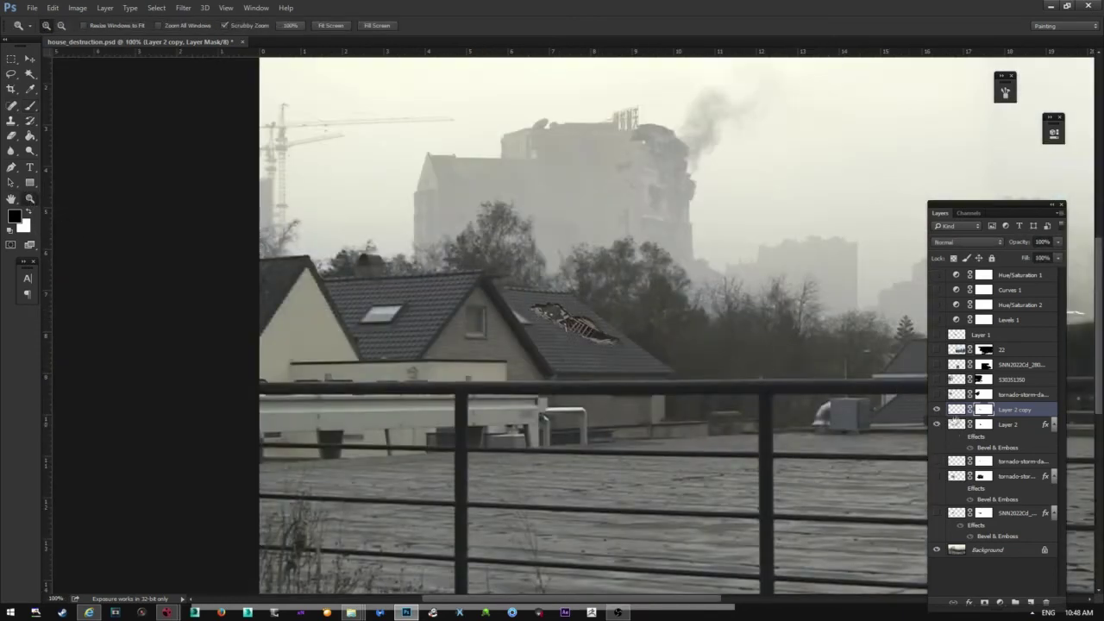
click(938, 410)
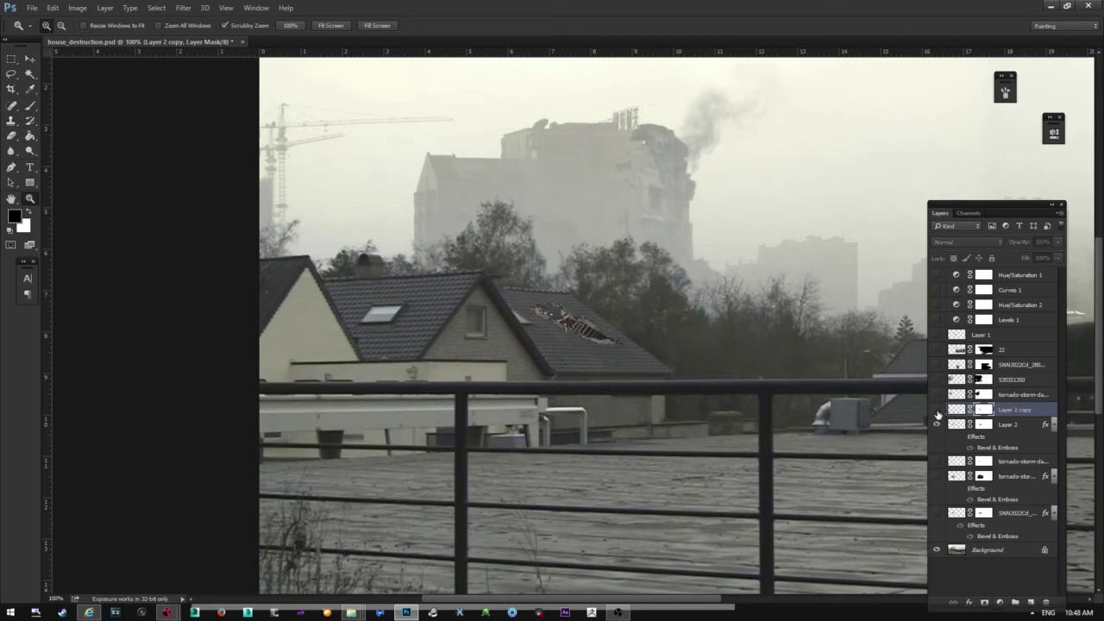
click(937, 410)
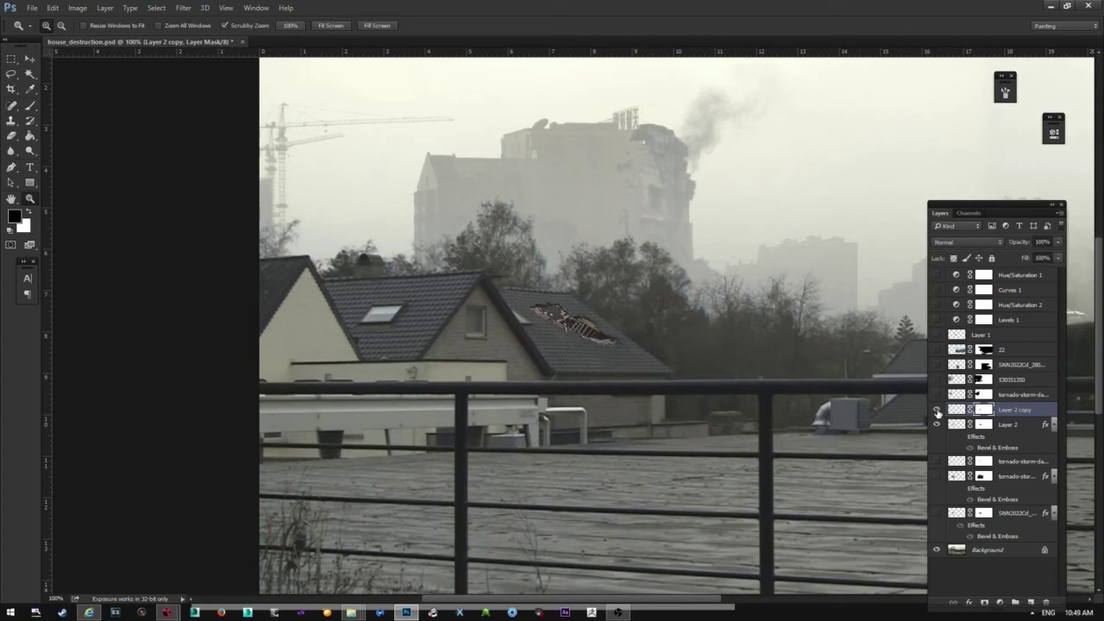
click(1058, 242)
Delete Layer 2 and Layer 2 copy from the document
click(956, 425)
key(Delete)
click(958, 411)
key(Delete)
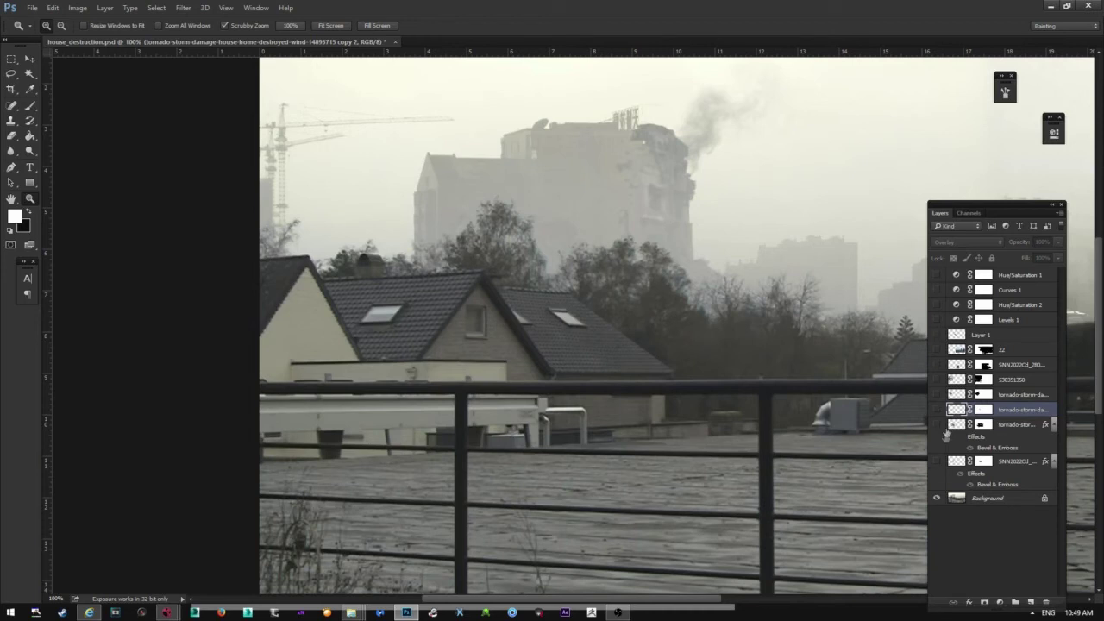
Show the SNN2022Cd and beveled tornado-storm damage layers above the background and view the rear roof up close
click(936, 461)
click(949, 464)
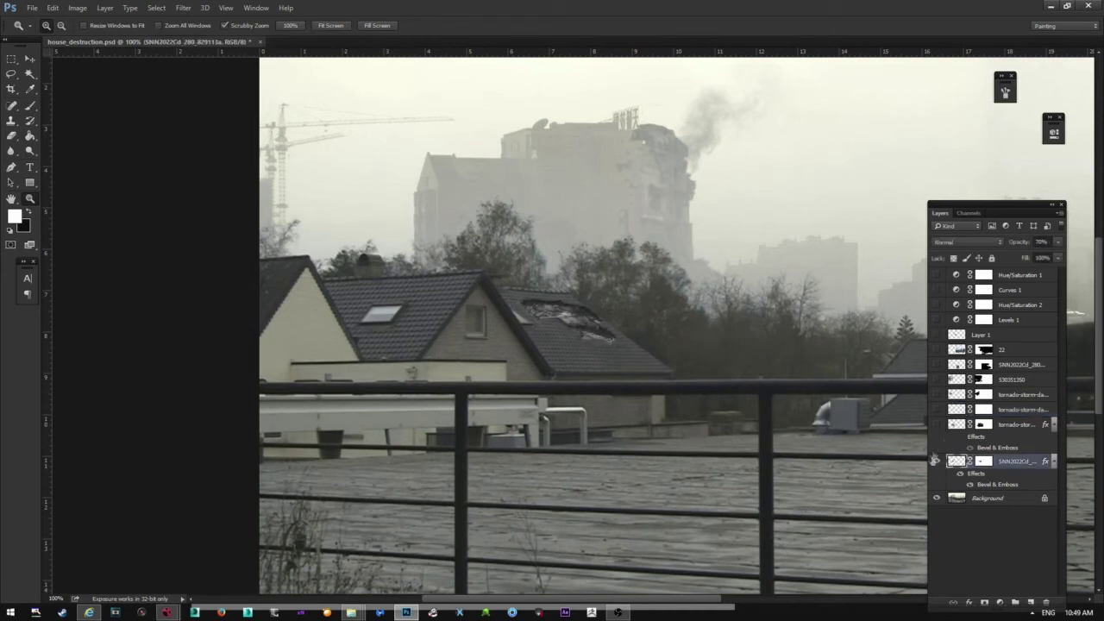
drag(597, 326, 654, 294)
click(937, 425)
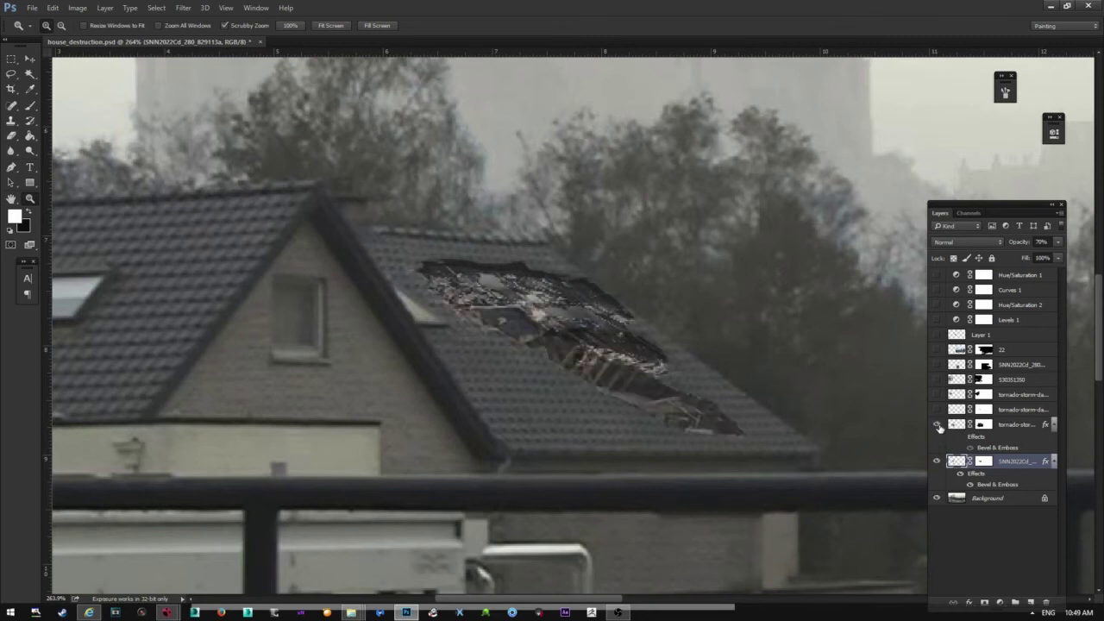
Compare the rear roof with and without the beveled tornado-storm damage layer and set that layer's opacity to 70%
click(962, 425)
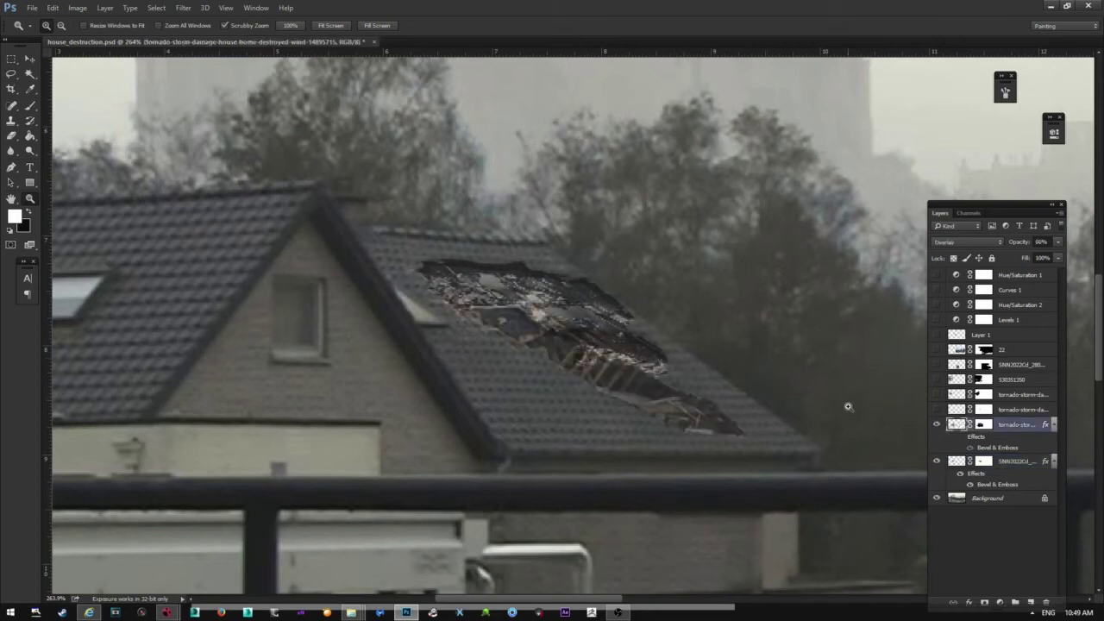
click(937, 426)
click(937, 425)
click(1058, 258)
drag(1048, 256, 1045, 256)
Show the two remaining tornado-storm layers, 530351350, the upper SNN2022Cd_280 layer and layer 22 at 100% zoom
click(936, 409)
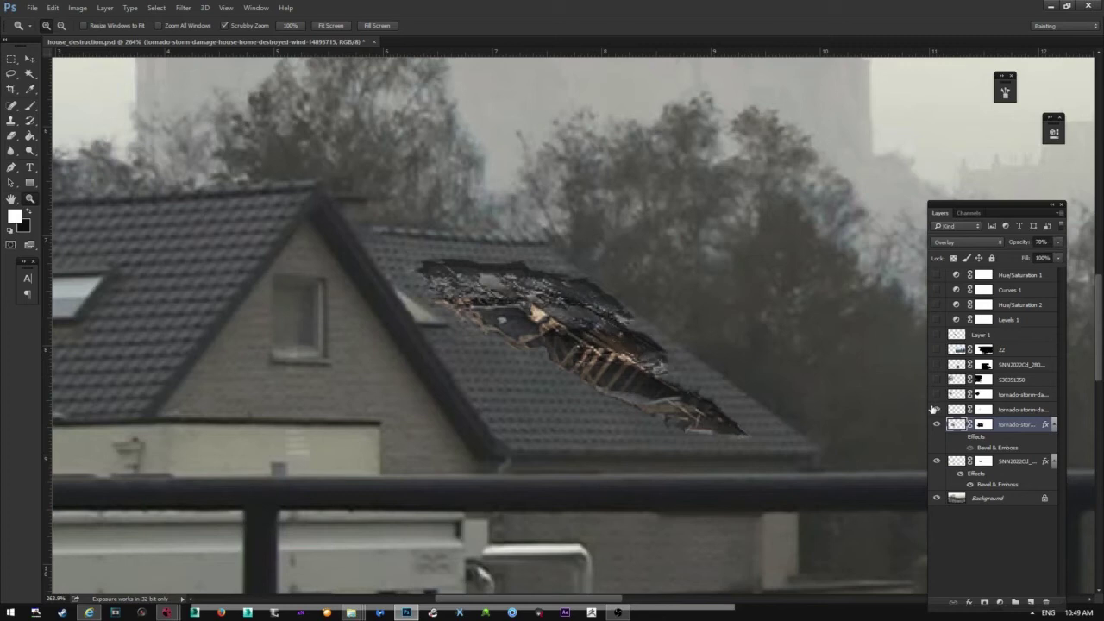
click(936, 394)
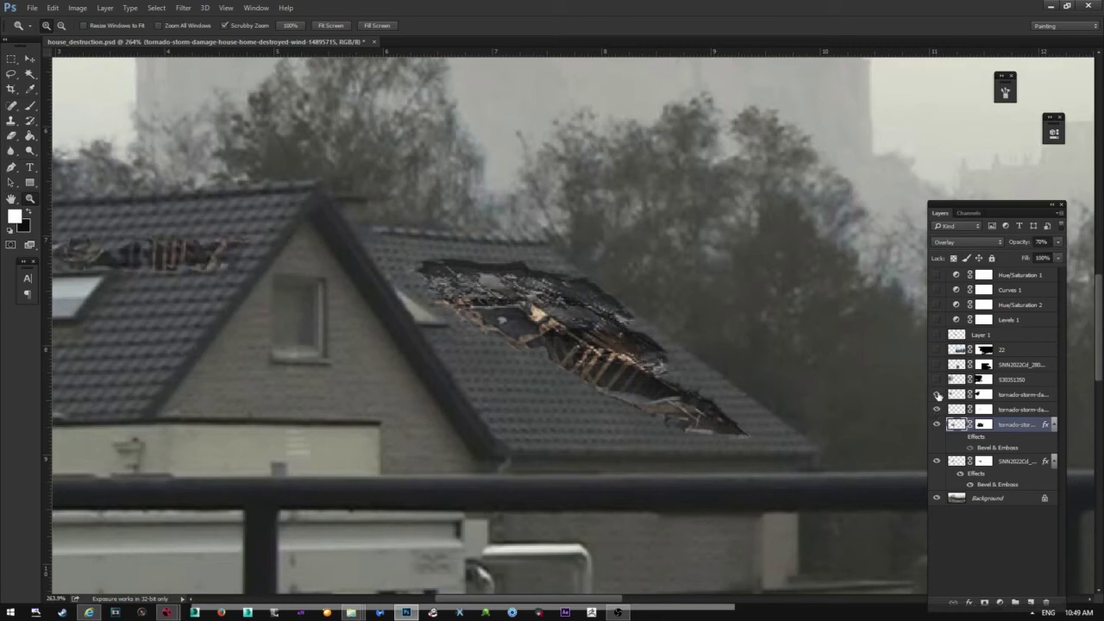
click(938, 380)
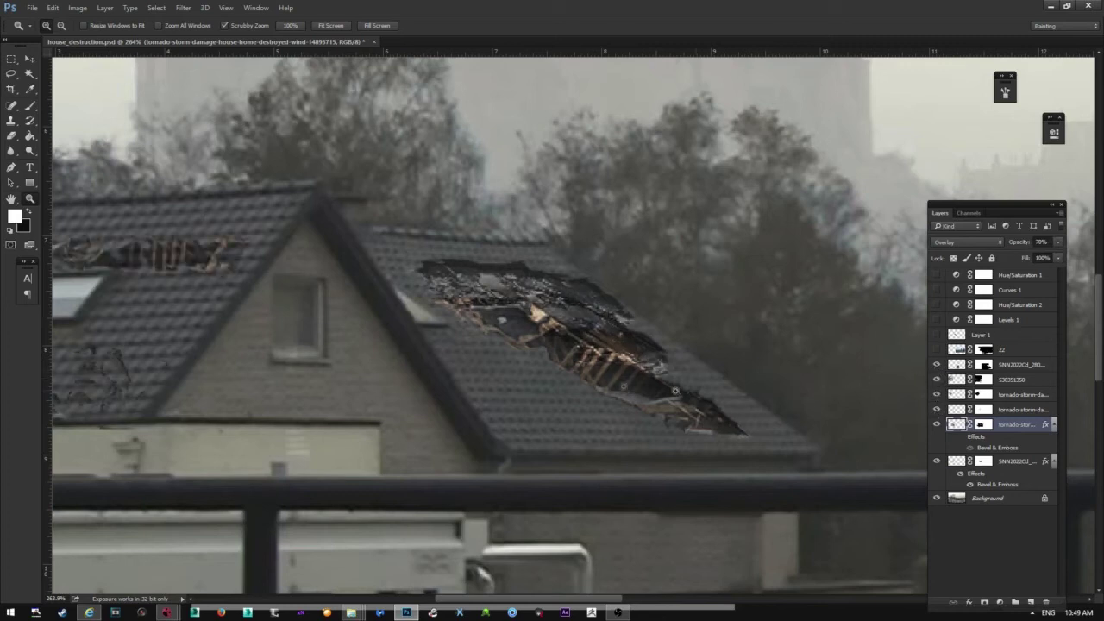
double_click(30, 201)
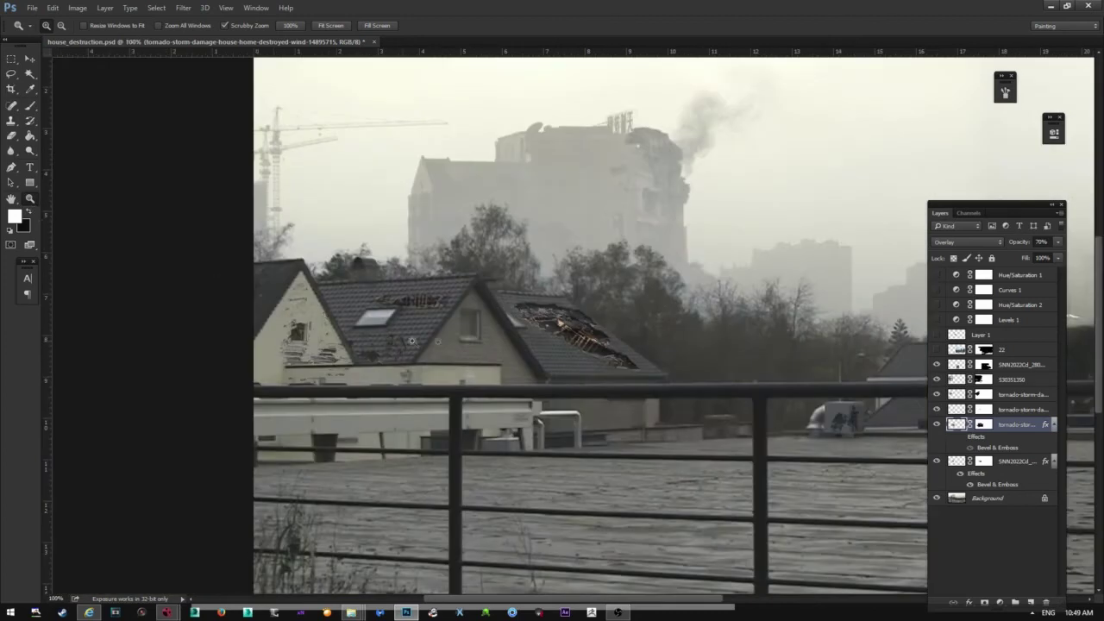
click(936, 351)
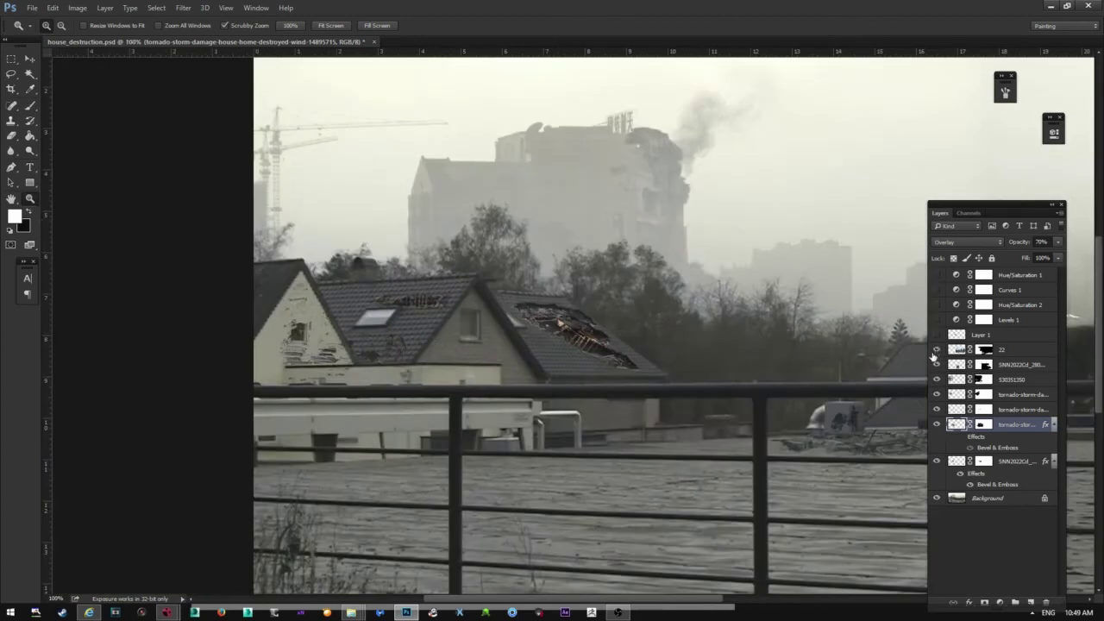
Check what Layer 1 contributes to the scene and delete it from the document
click(937, 335)
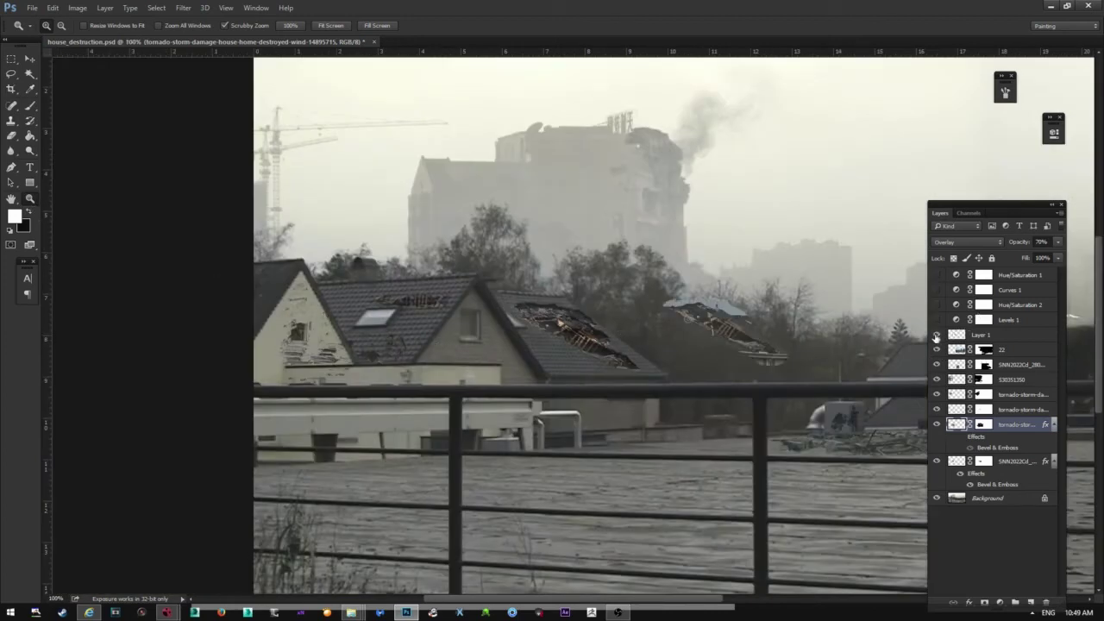
click(936, 336)
click(981, 338)
key(Delete)
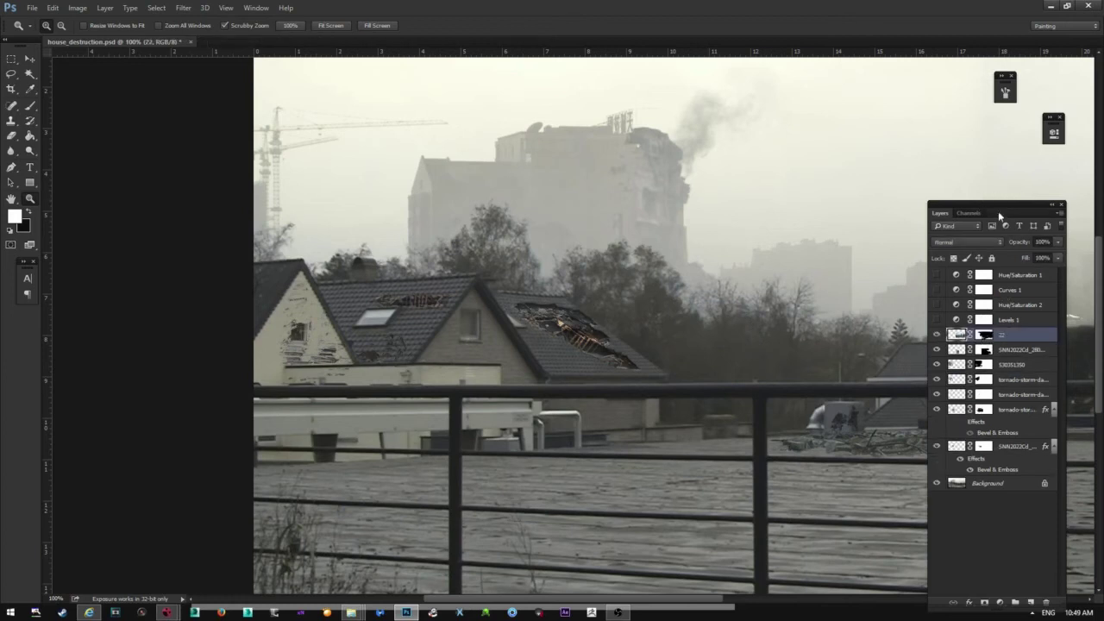
Compare the flat-roof rubble with and without layer 22 and add a Bevel & Emboss effect with direction Down to it
drag(1000, 215, 118, 176)
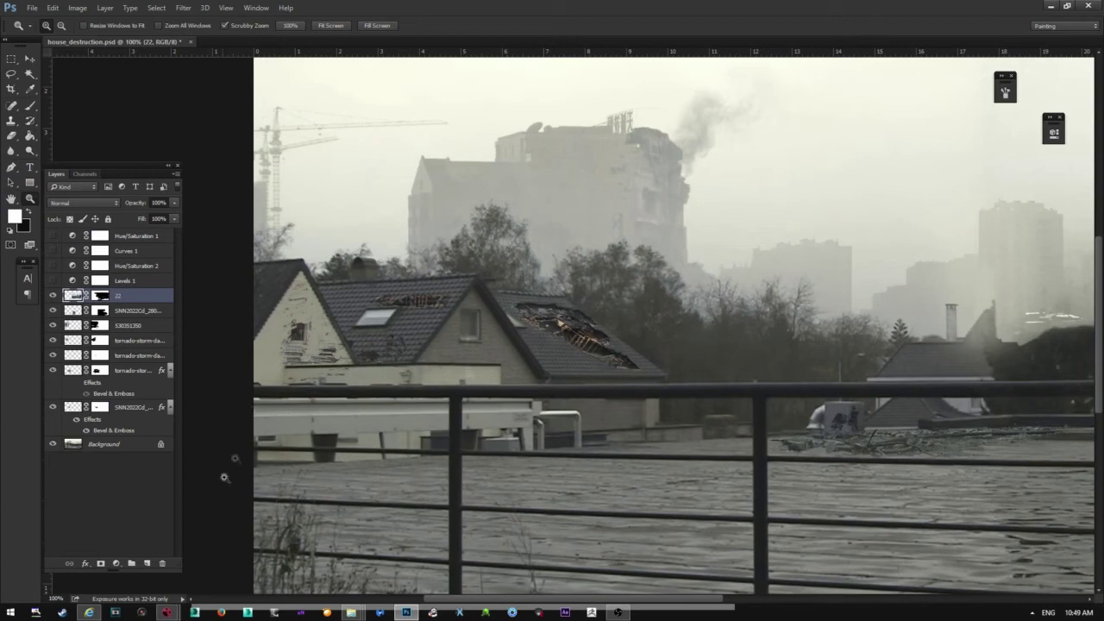
click(53, 296)
click(53, 296)
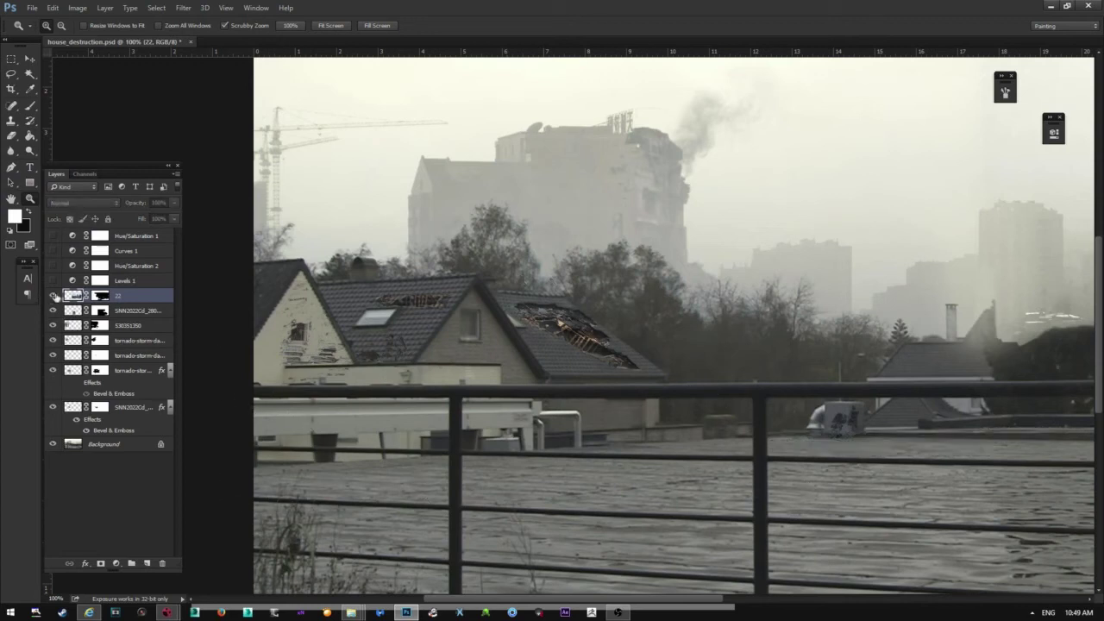
double_click(153, 299)
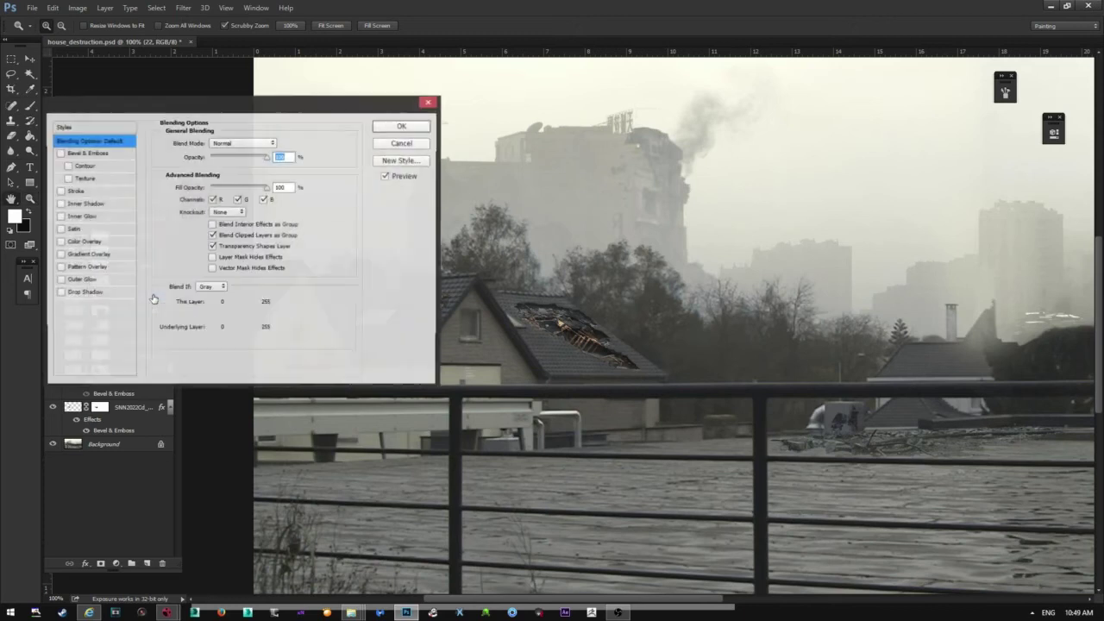
click(60, 154)
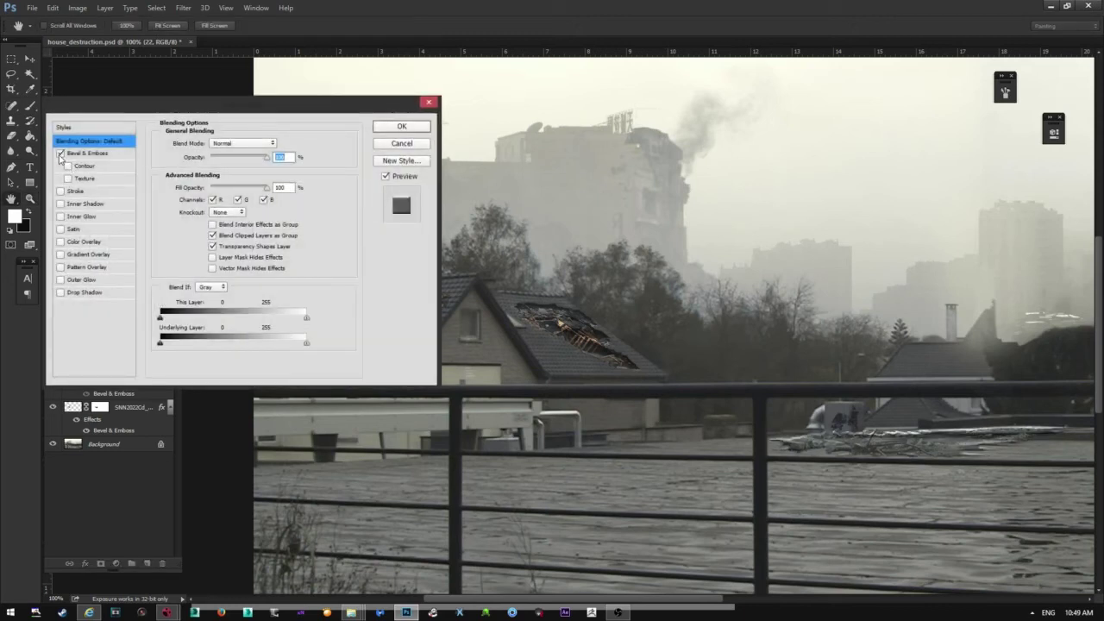
click(117, 155)
click(236, 185)
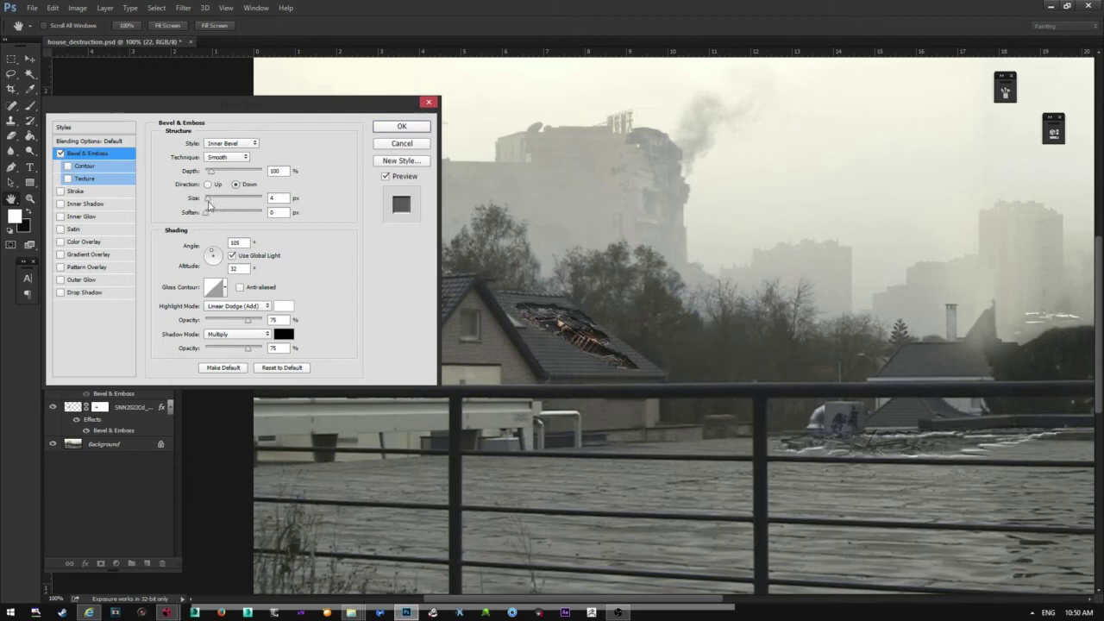
Try different bevel sizes on the rubble with the direction set to Up and a size of 7 px
drag(208, 203, 237, 204)
drag(237, 204, 208, 204)
click(209, 185)
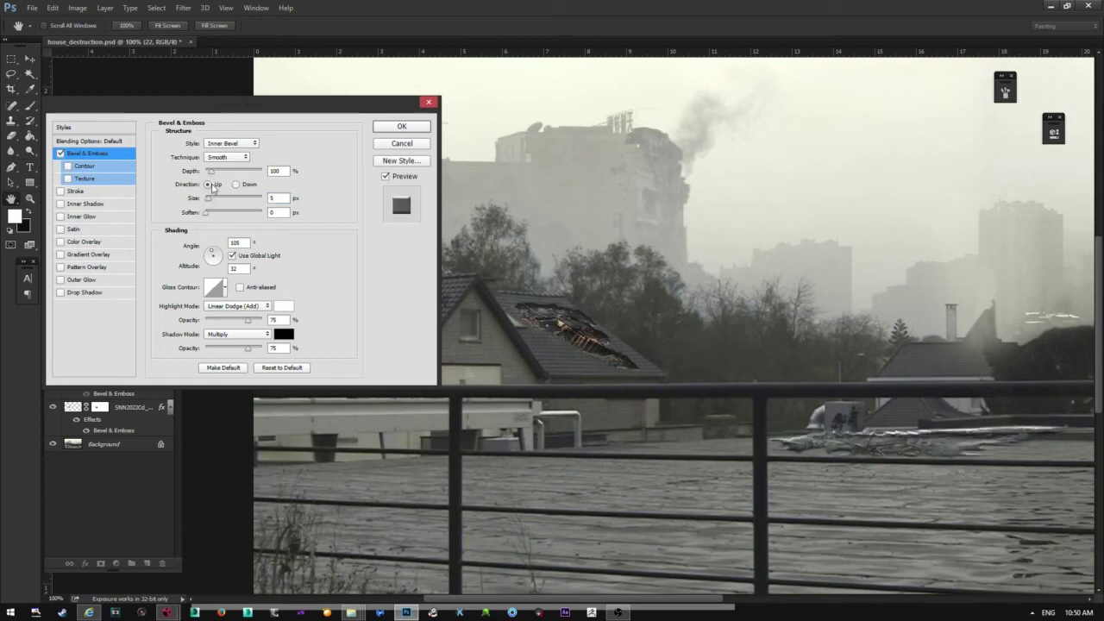
drag(213, 201, 210, 200)
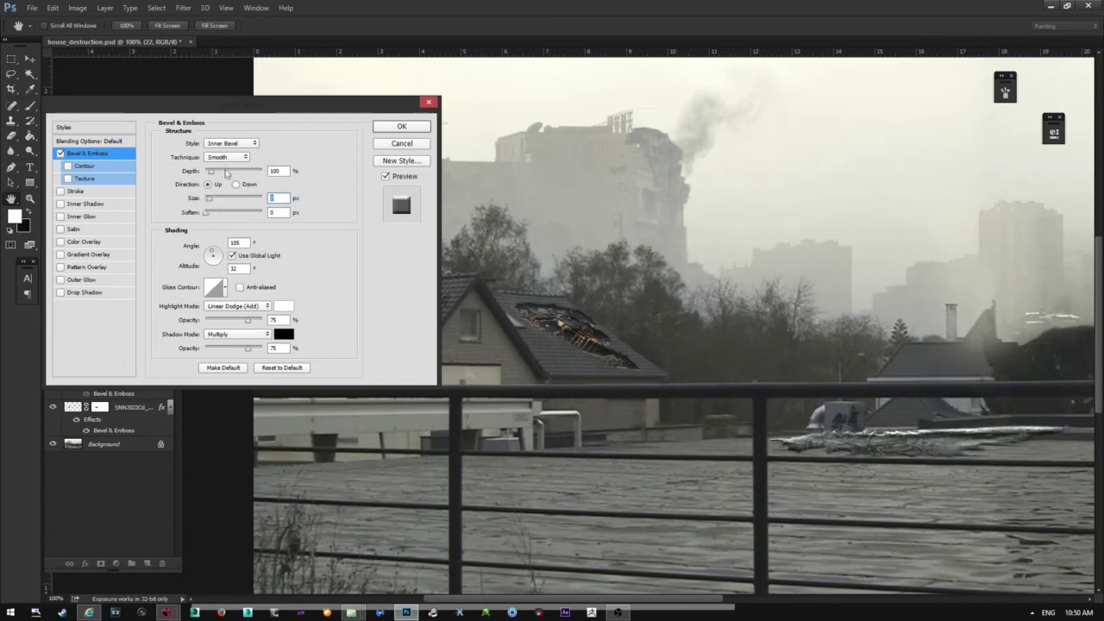
Set the rubble's bevel to Chisel Hard, direction Down, size 46 px, with the light at angle 111° and altitude 42°
click(226, 157)
click(226, 171)
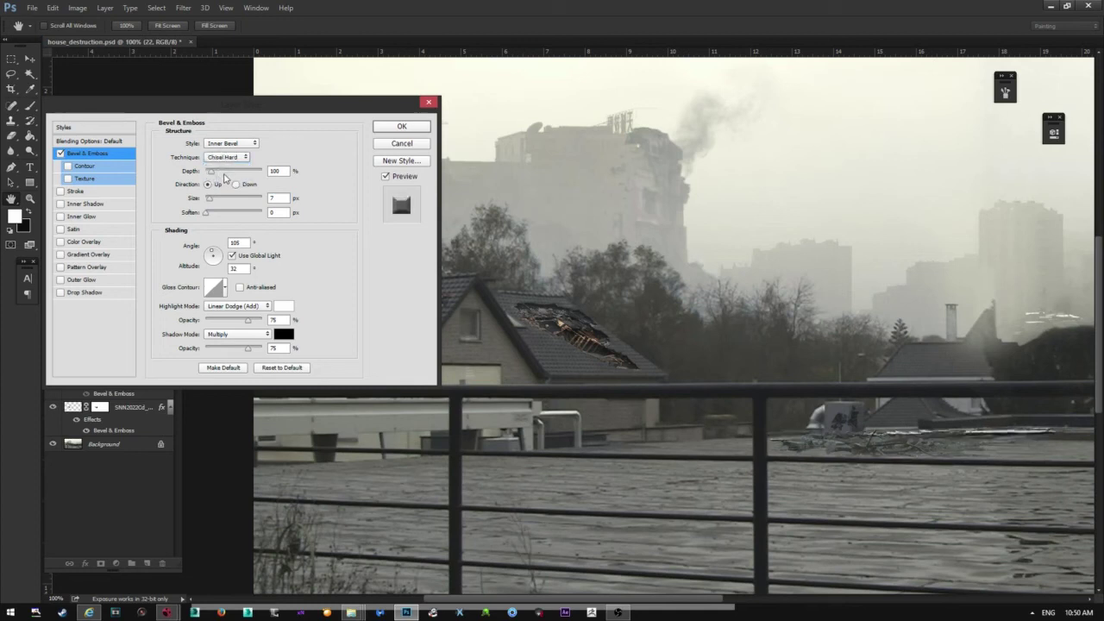
click(235, 183)
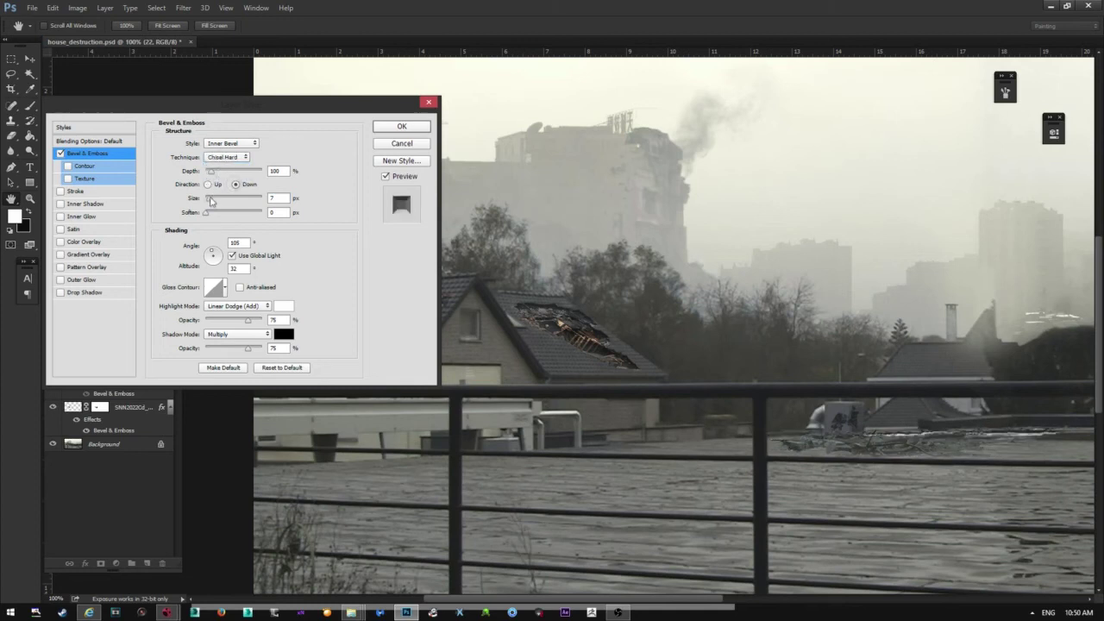
mouse_move(209, 199)
mouse_down()
mouse_move(243, 201)
mouse_move(219, 201)
mouse_up()
drag(215, 256, 208, 256)
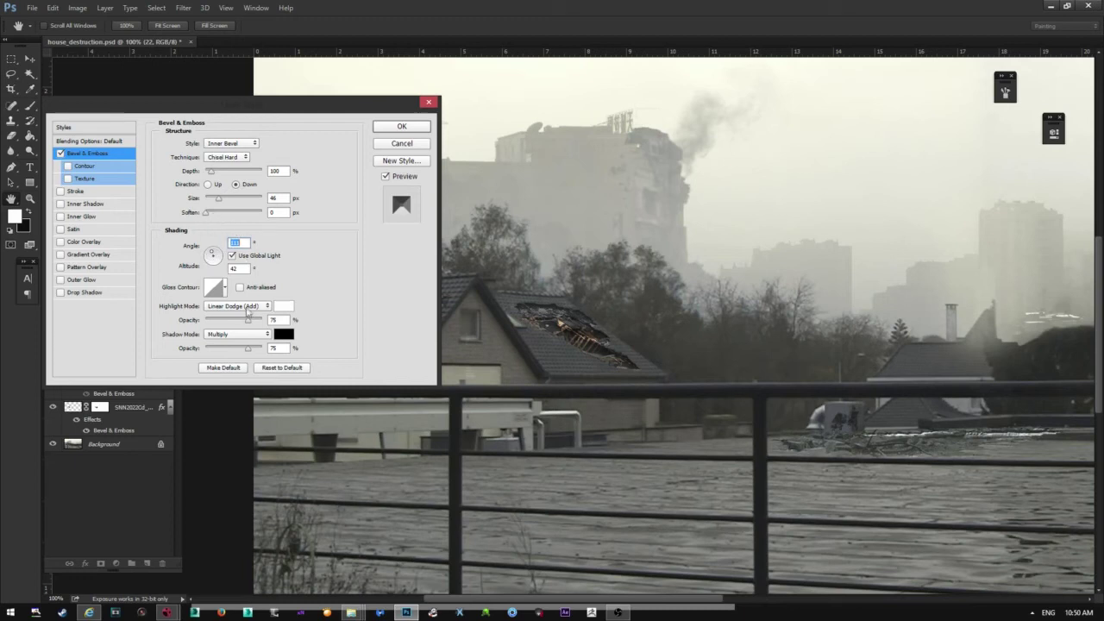
Set the bevel's highlight opacity to 0%, its size to 147 px and its depth to 337%
drag(246, 321, 183, 322)
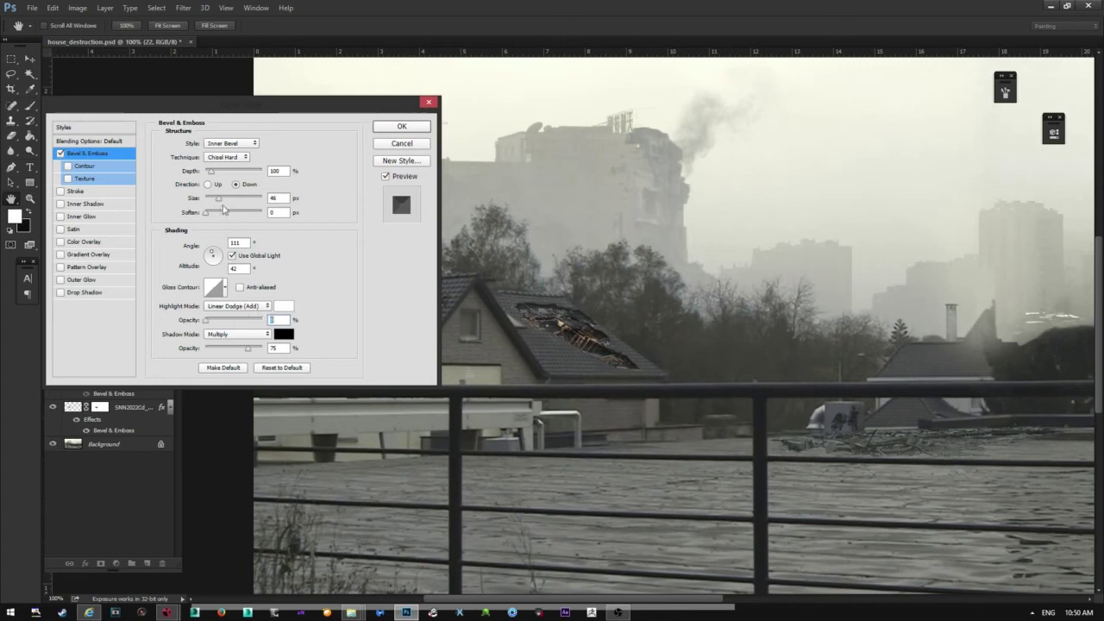
drag(218, 200, 239, 205)
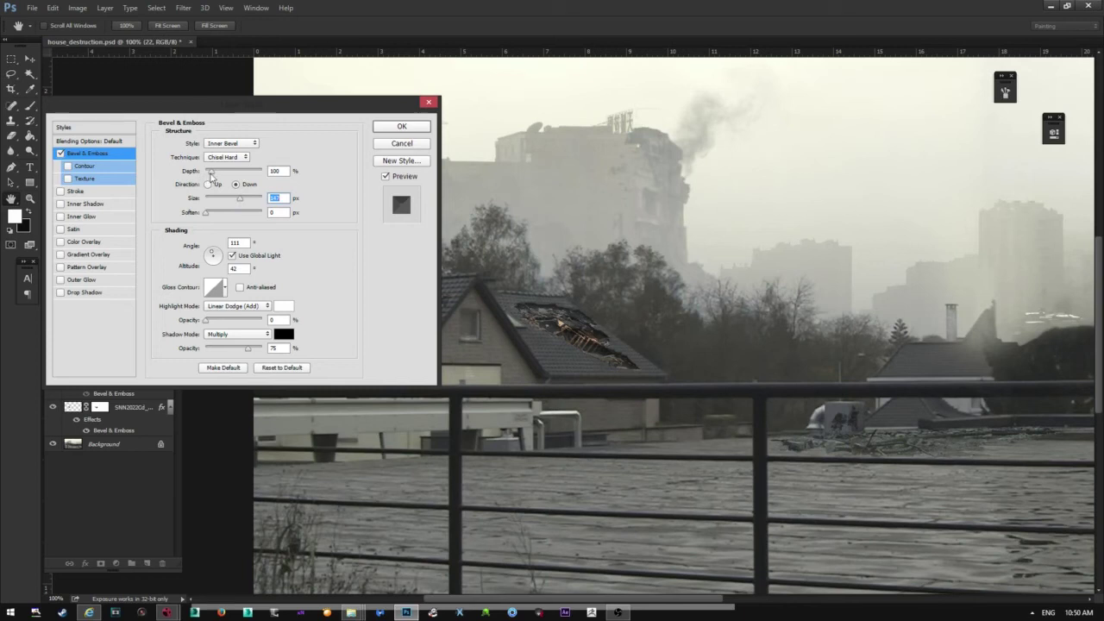
click(211, 173)
drag(211, 172, 244, 174)
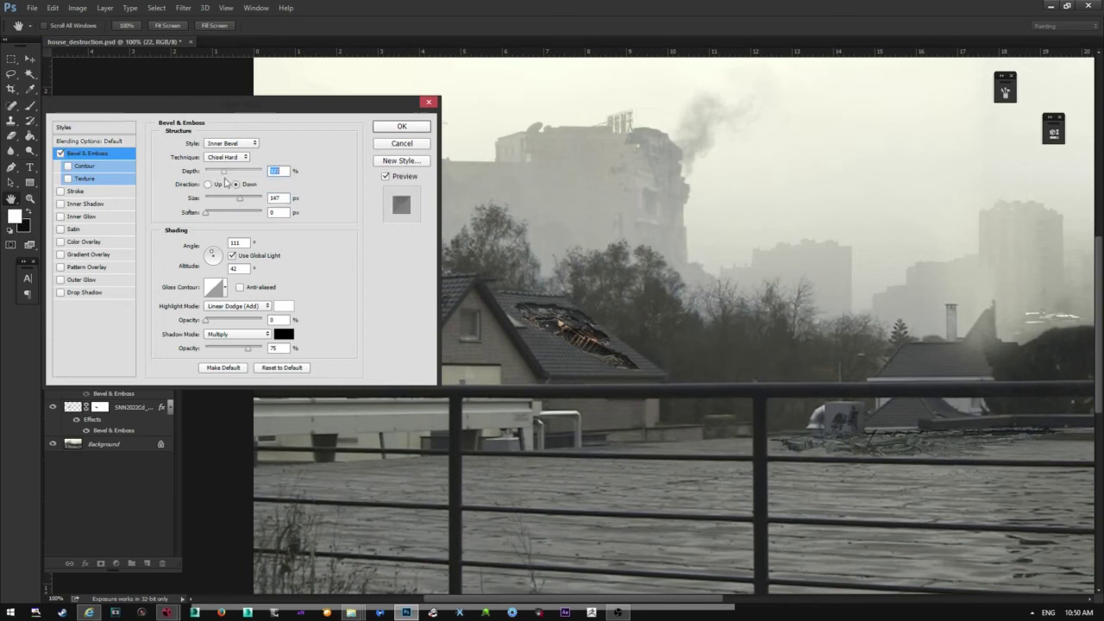
Change the rubble's bevel technique to Chisel Soft and reduce the size to 9 px
click(242, 158)
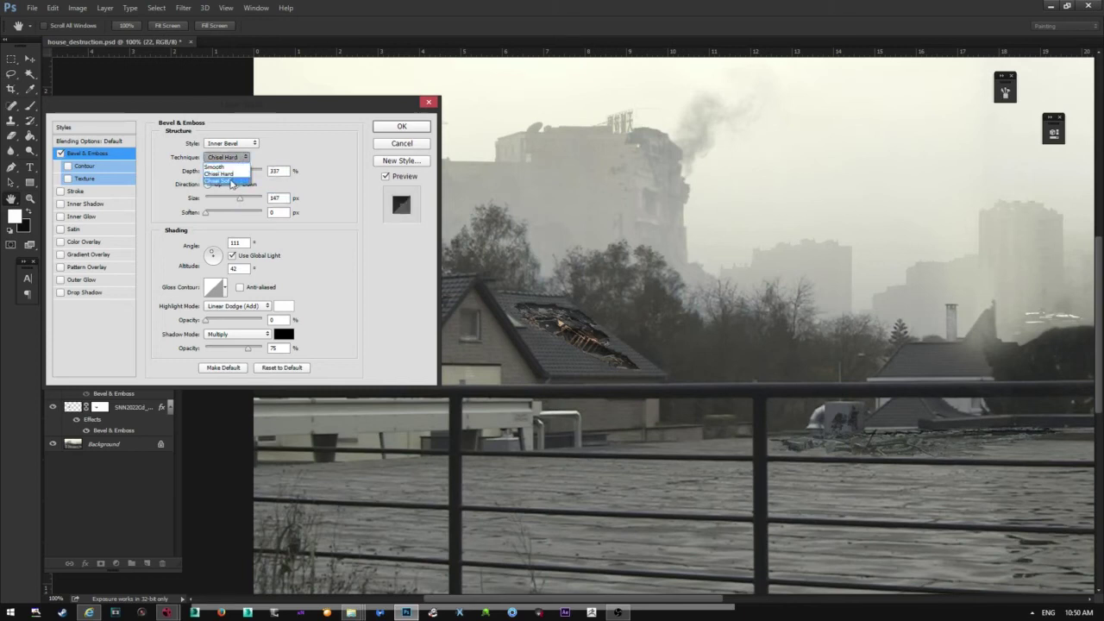
click(231, 182)
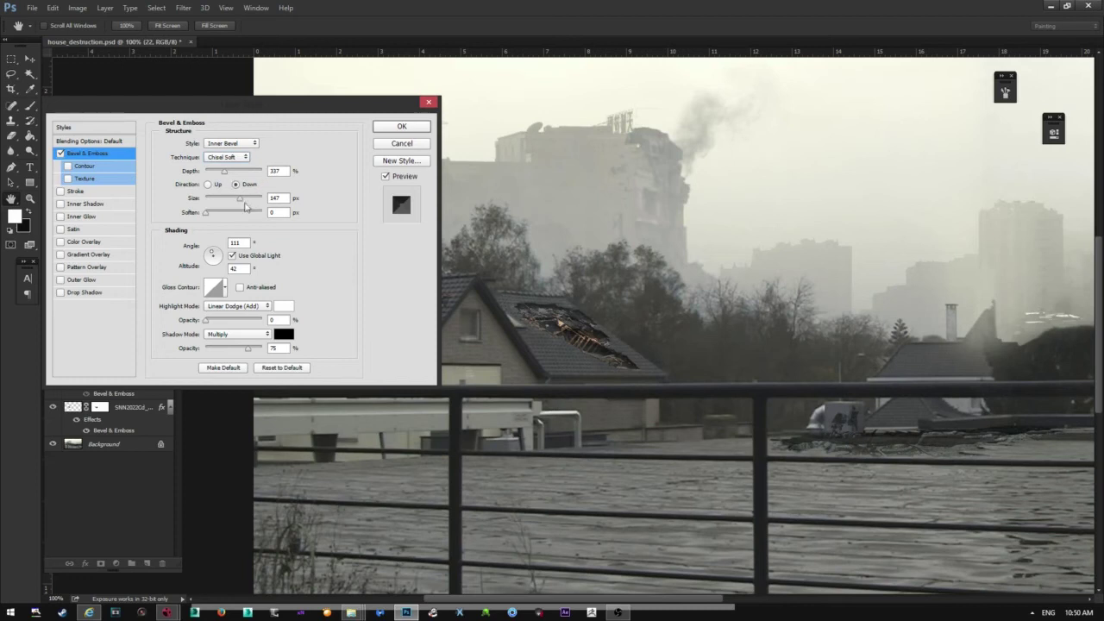
drag(242, 203, 210, 203)
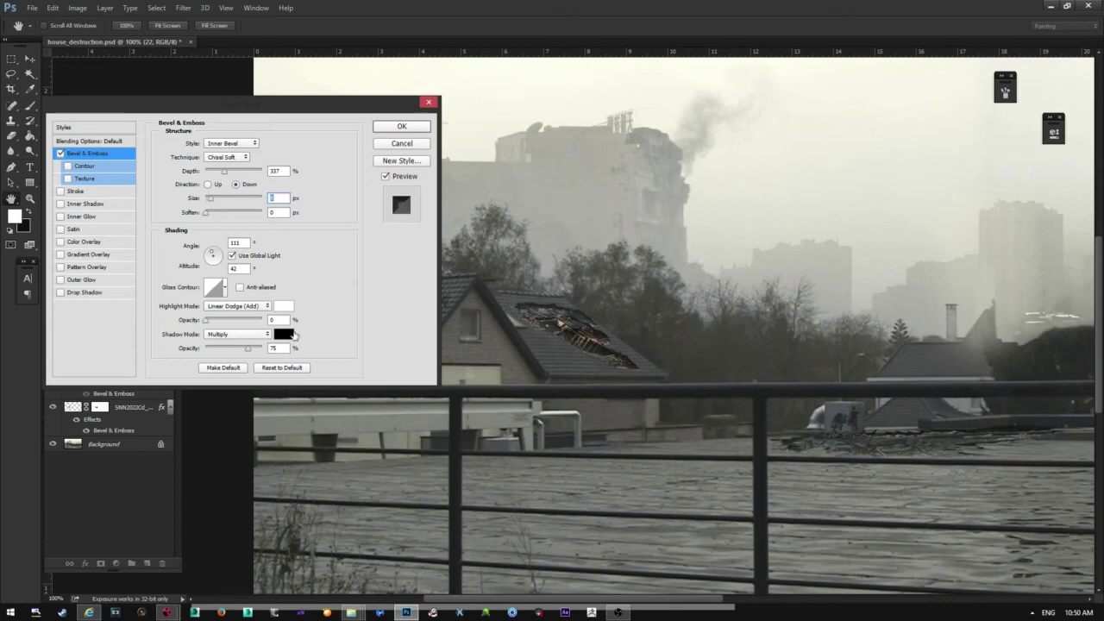
Sample dark gray 2c2c2a from the photo as the bevel's shadow color, set shadow opacity to 59% and compare the effect on and off
click(284, 334)
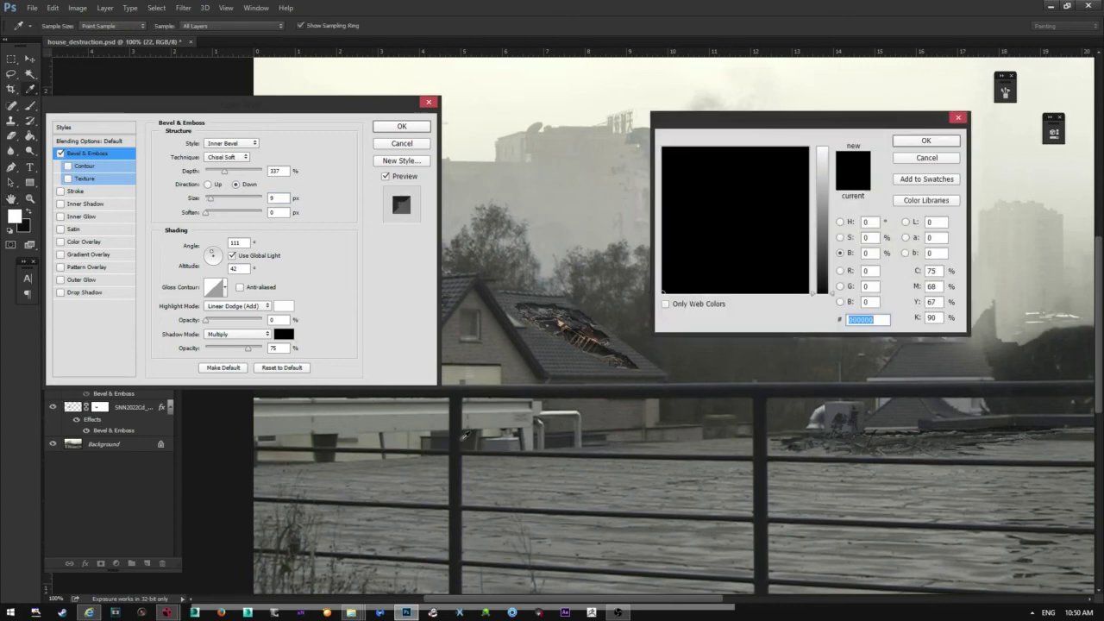
click(998, 418)
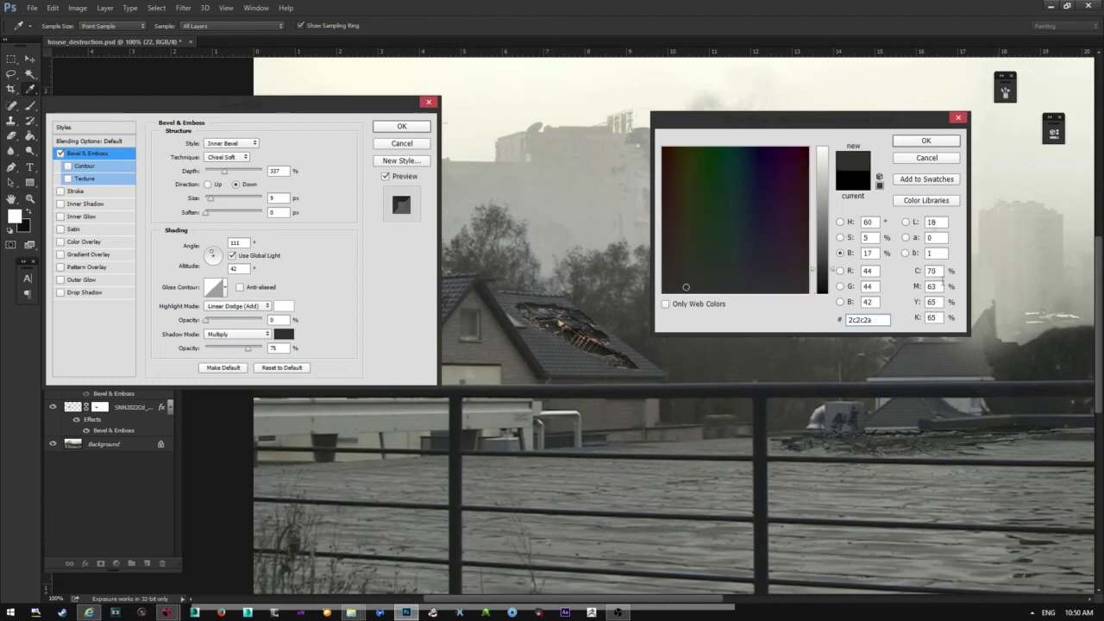
click(928, 141)
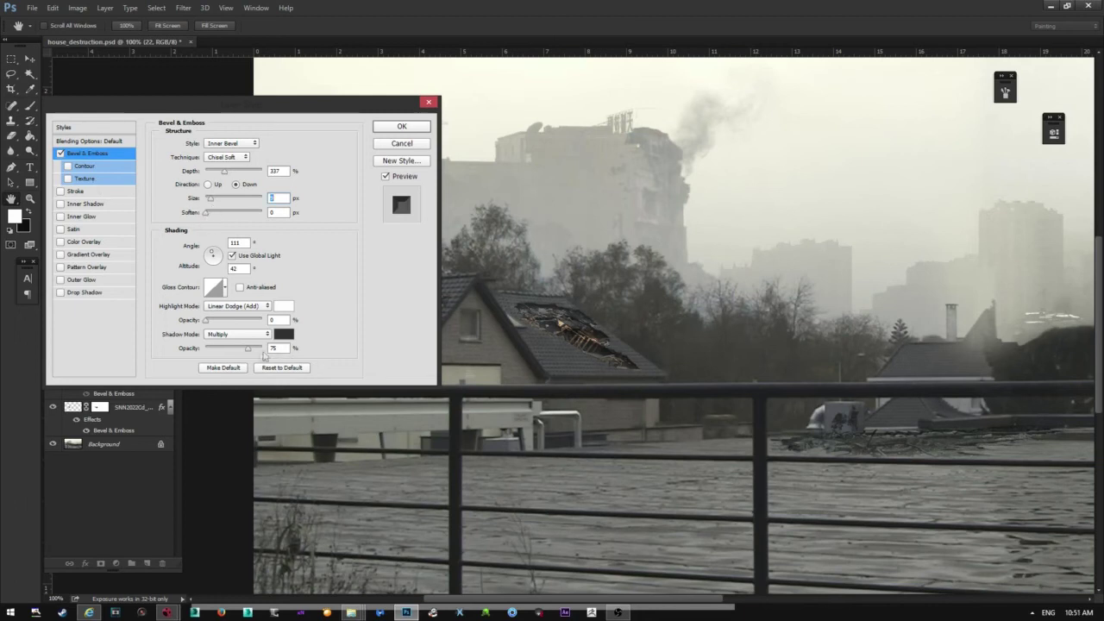
mouse_move(252, 352)
mouse_down()
mouse_move(207, 353)
mouse_move(240, 356)
mouse_up()
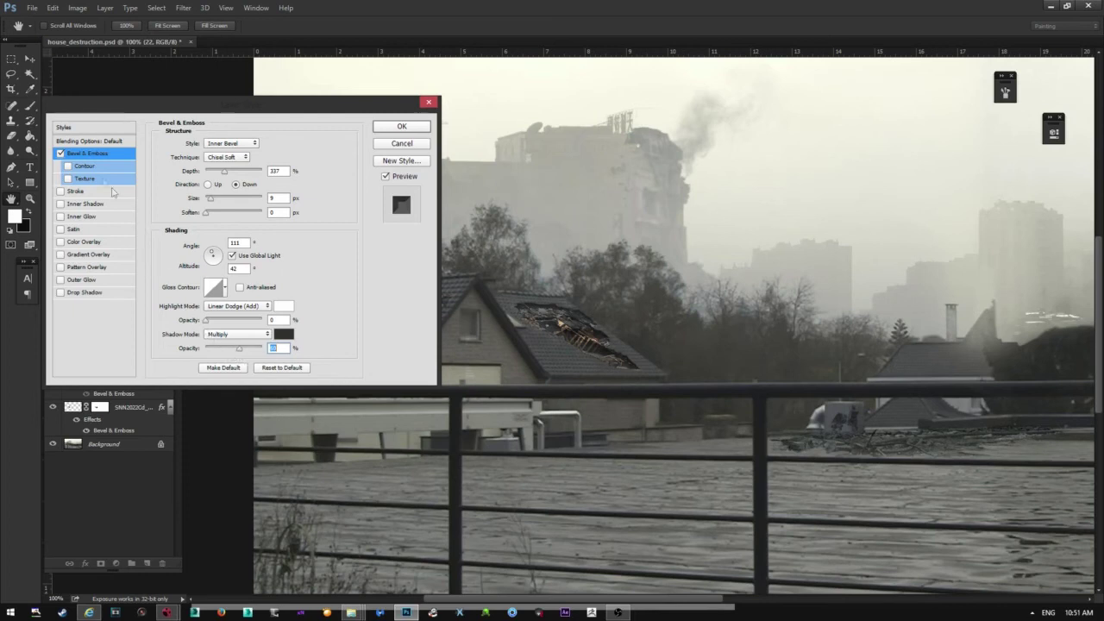
click(60, 153)
click(60, 153)
Increase the bevel size to about 120 px, compare the rubble with and without the effect, and apply the layer style
click(241, 352)
click(212, 202)
drag(212, 202, 234, 202)
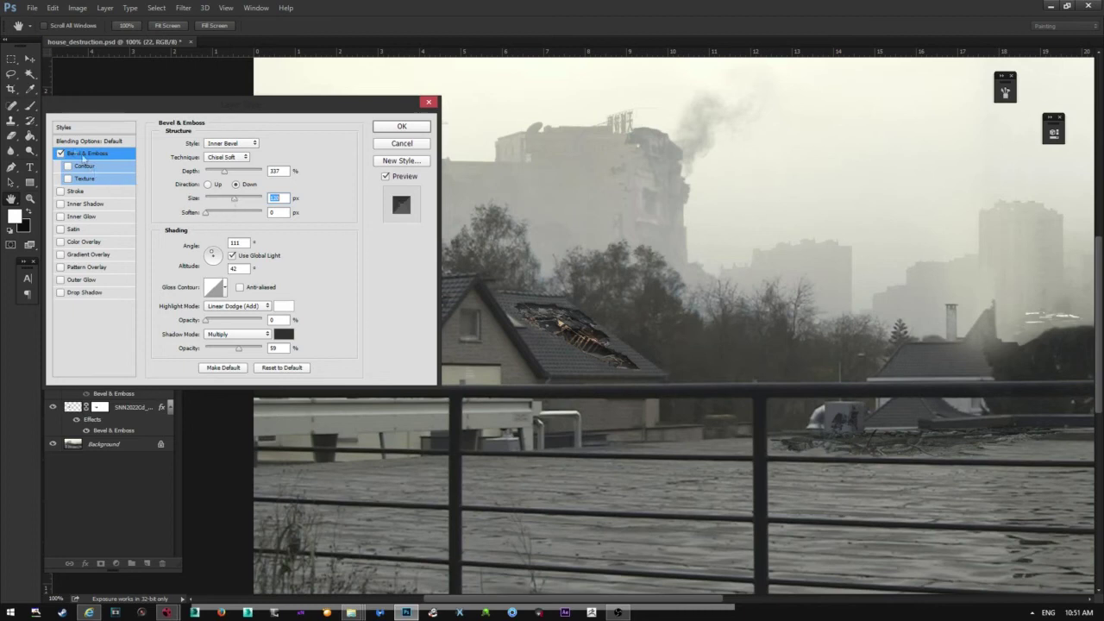
click(59, 154)
click(60, 153)
click(402, 126)
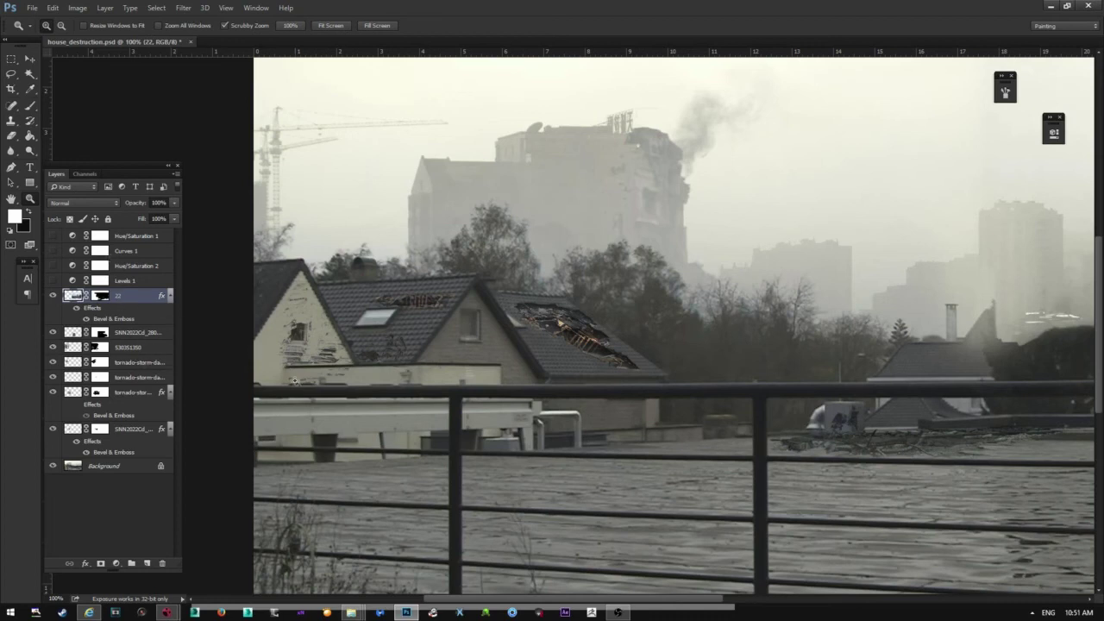
Hide the background and other damage layers, leaving only the rear roof's beveled SNN2022Cd layer and two lower tornado-storm layers visible
click(52, 466)
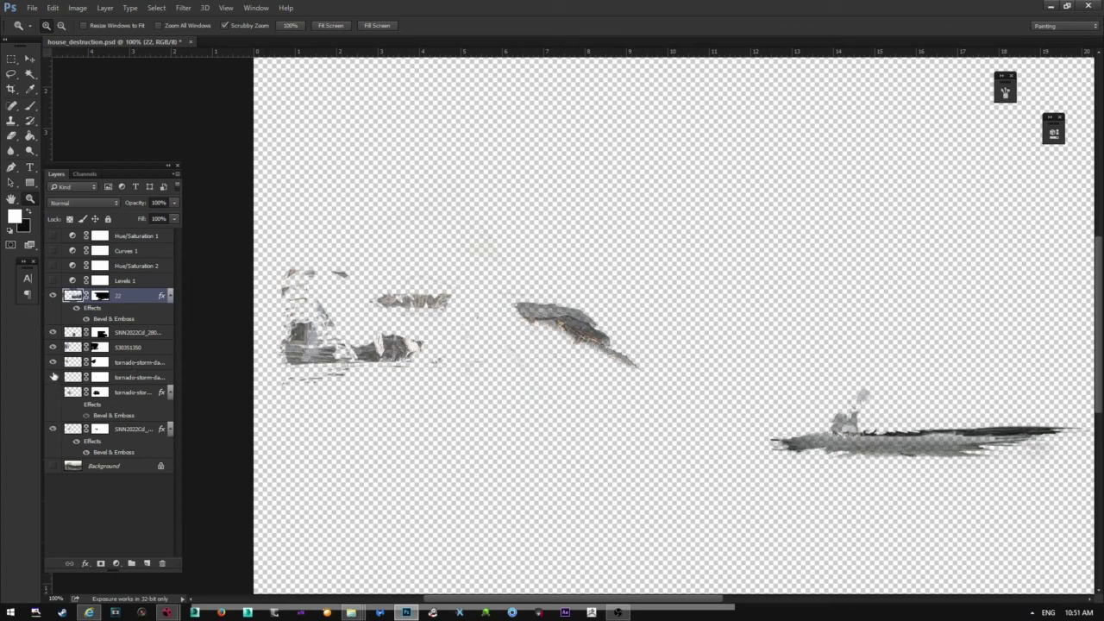
click(52, 295)
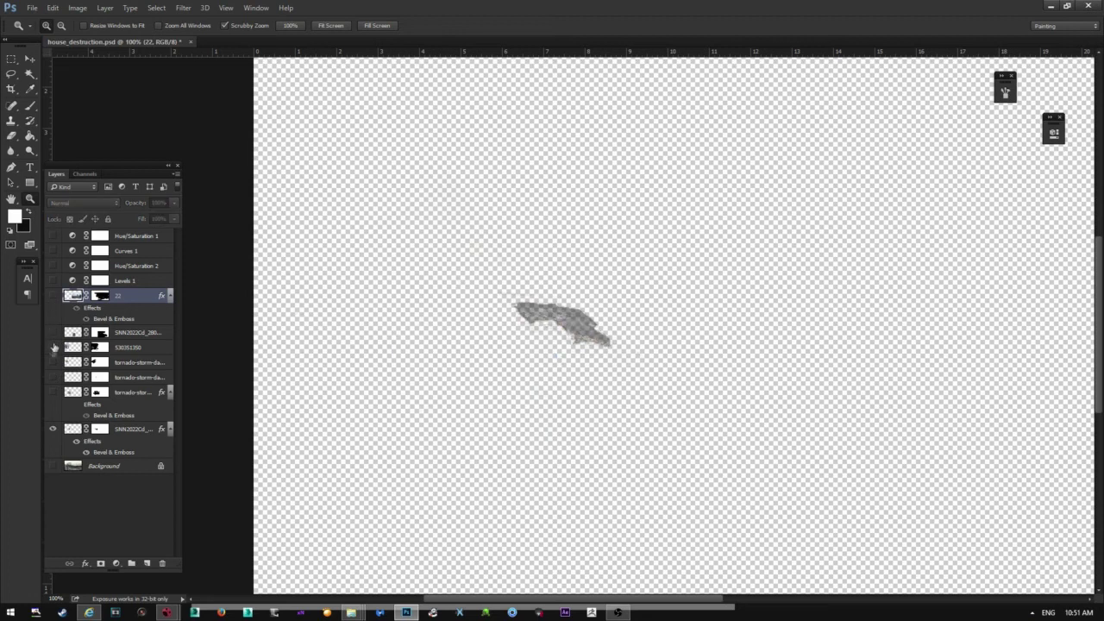
click(52, 392)
click(52, 377)
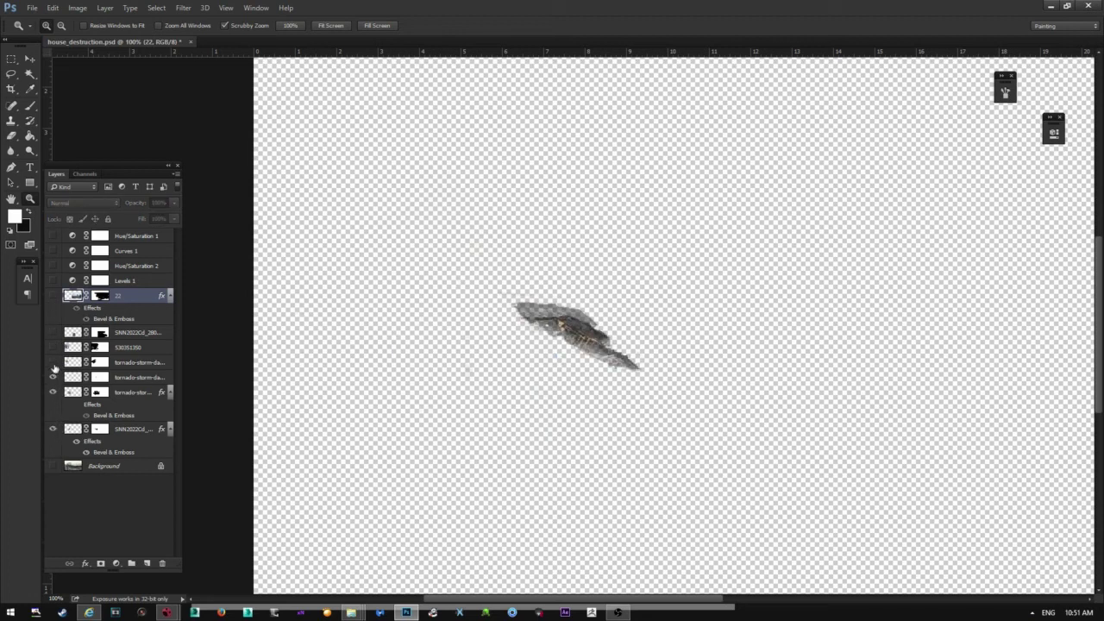
click(53, 362)
click(53, 363)
Try to save the isolated roof damage as a TIFF named test instead of overwriting house_destruction.tif
click(32, 7)
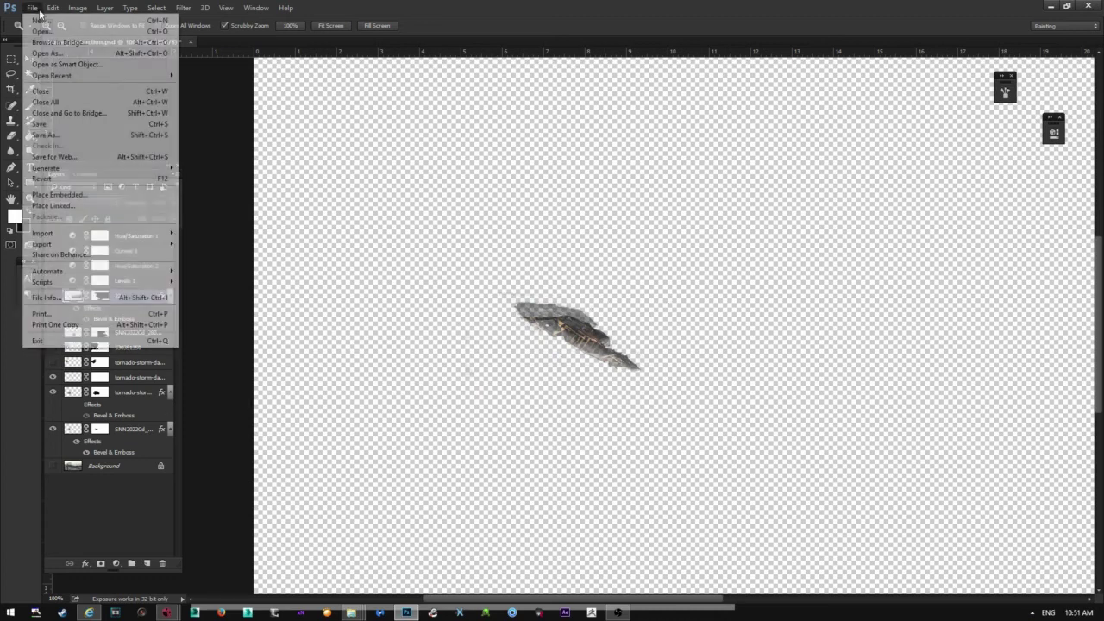
click(78, 135)
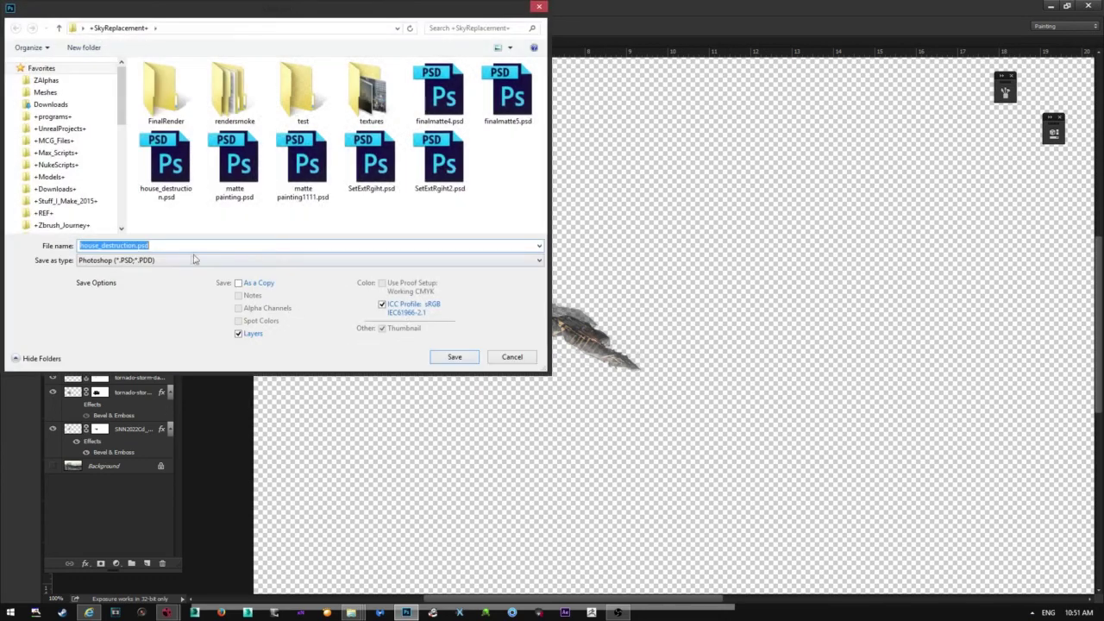
click(183, 260)
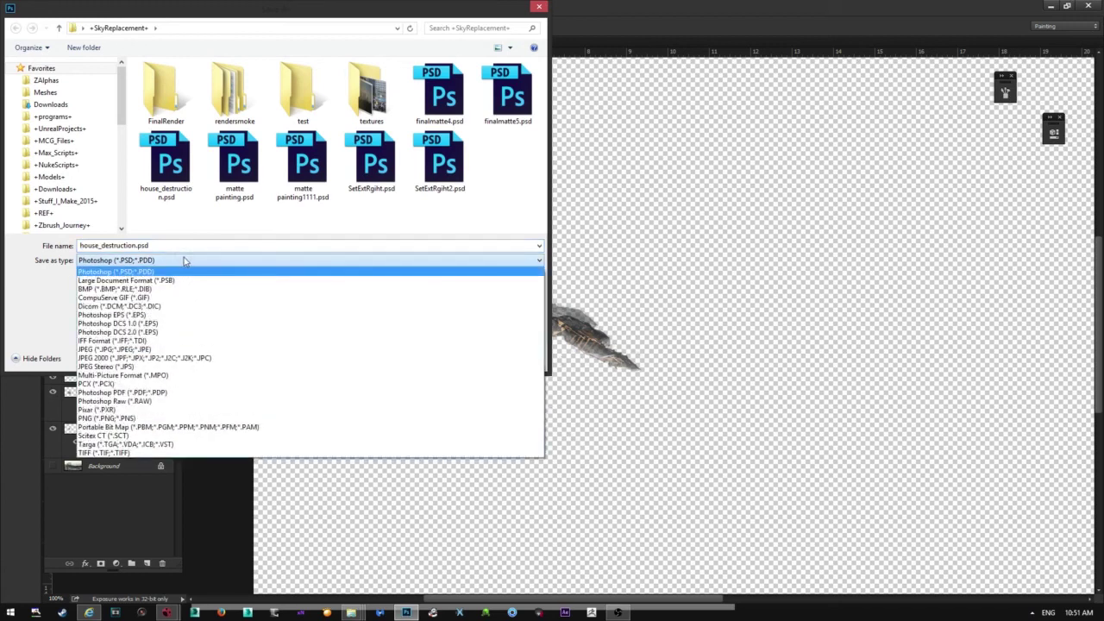
click(106, 453)
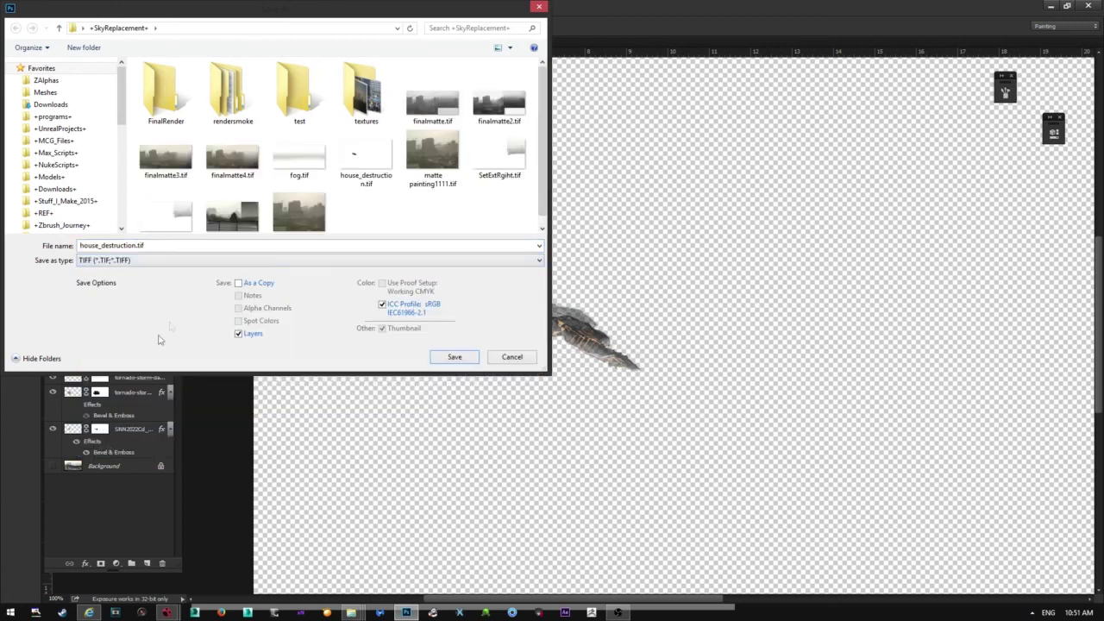
click(455, 357)
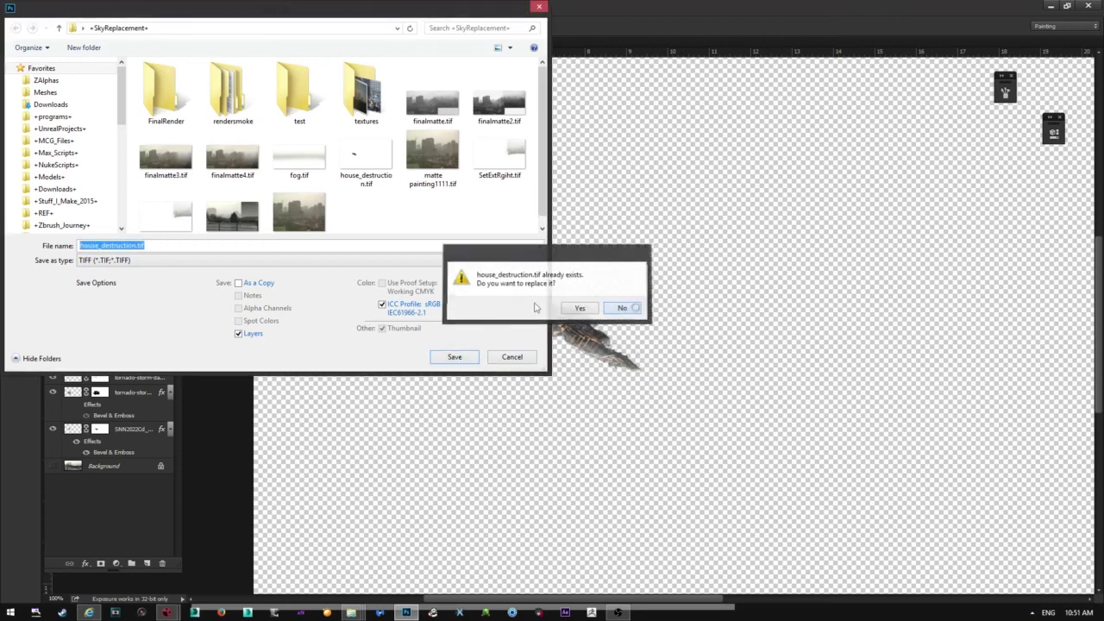
click(621, 307)
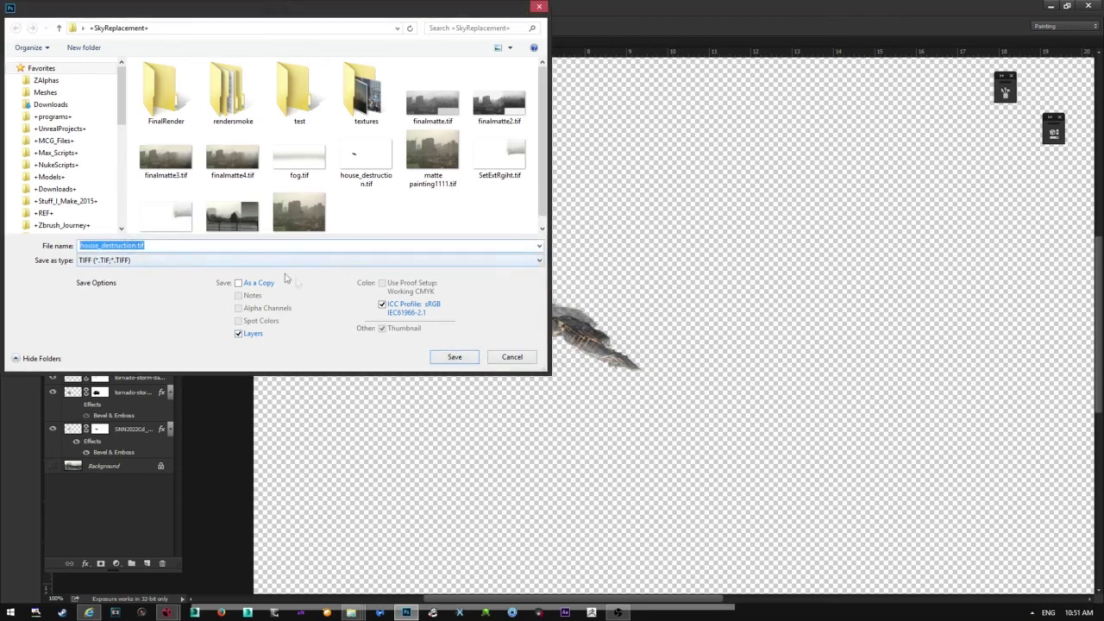
text(test)
click(455, 357)
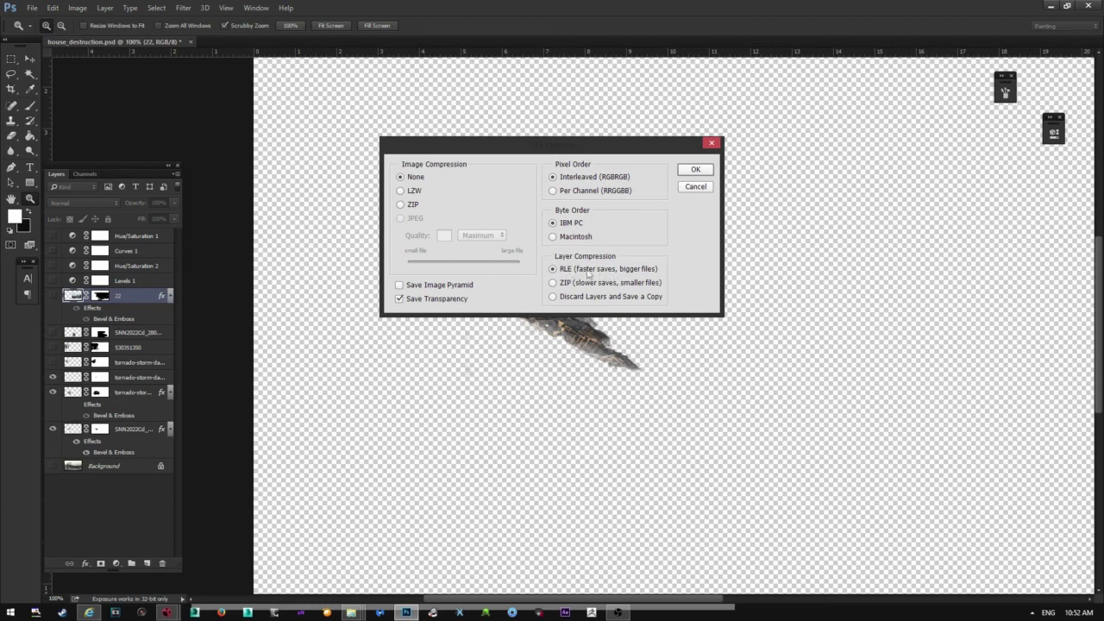
click(695, 187)
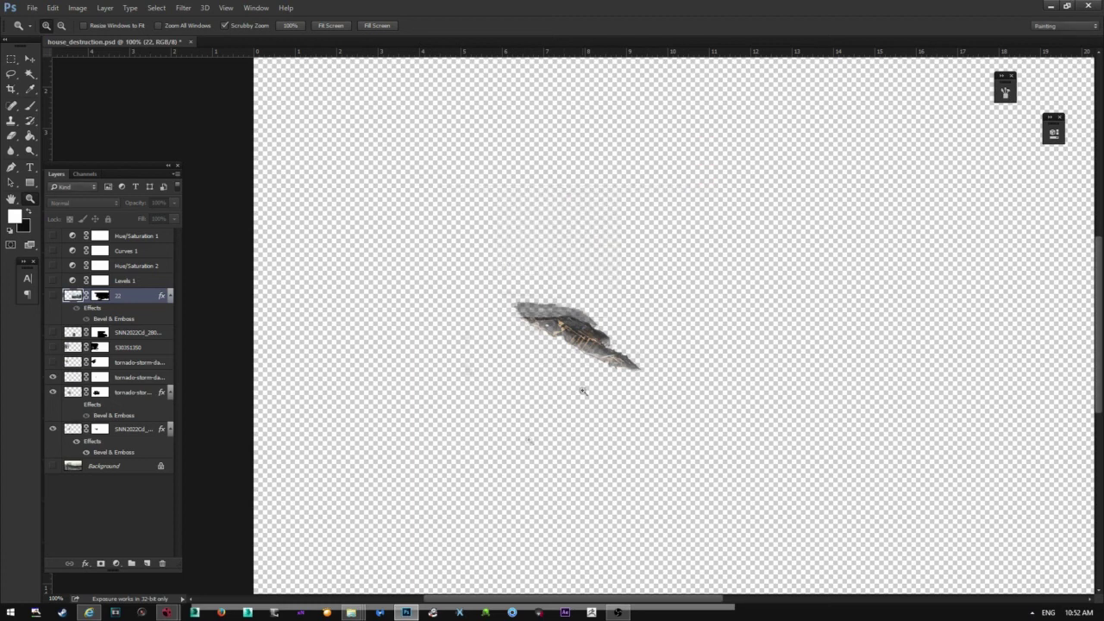
Switch to Nuke and delete the isolated house_destruction read node together with its attached Write2 node
mouse_move(168, 610)
click(229, 587)
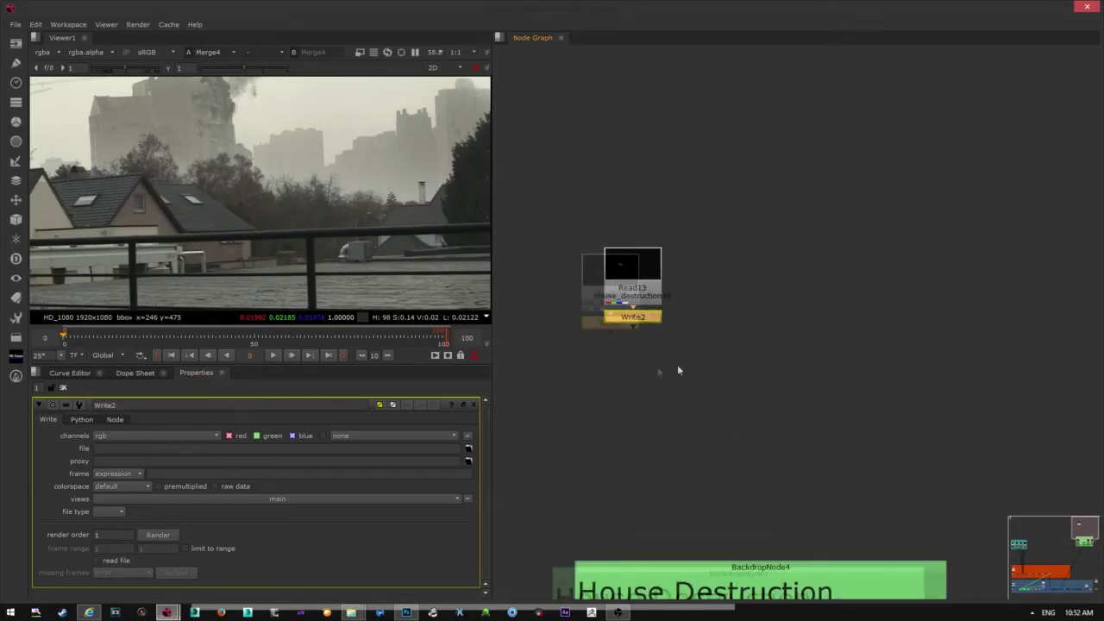
drag(627, 334, 627, 357)
middle_drag(630, 362, 666, 345)
drag(722, 375, 627, 209)
key(Delete)
Paste a copy of the Foreground group's SkyReplacement_000000.png read node into an empty graph area and show it in the viewer
middle_drag(675, 516, 774, 250)
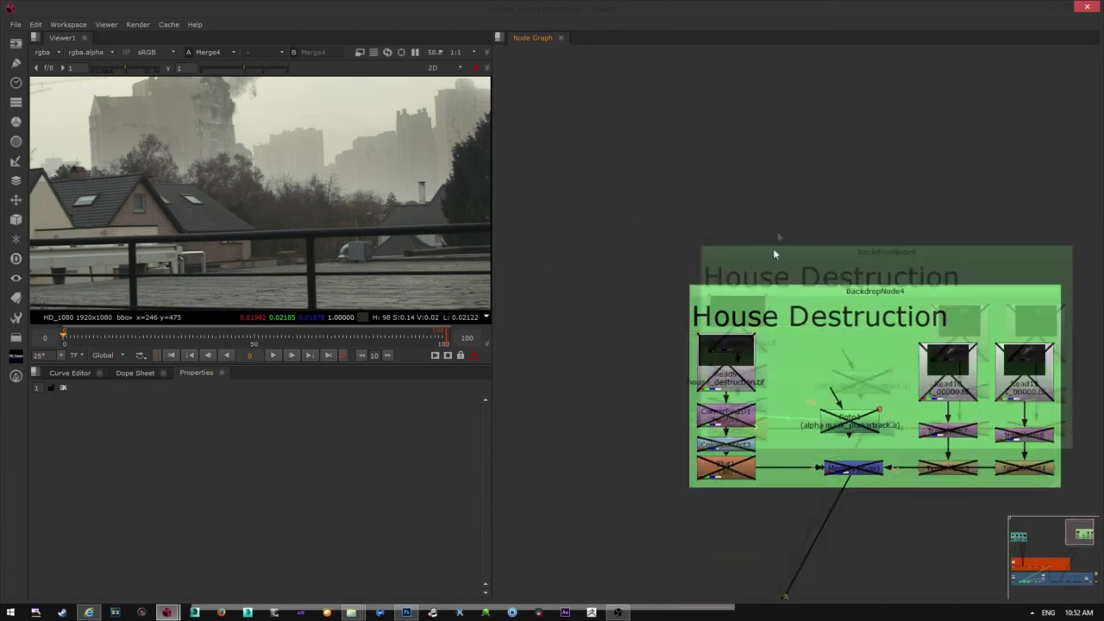
scroll(709, 328, down, 7)
middle_drag(515, 483, 597, 445)
scroll(596, 442, up, 5)
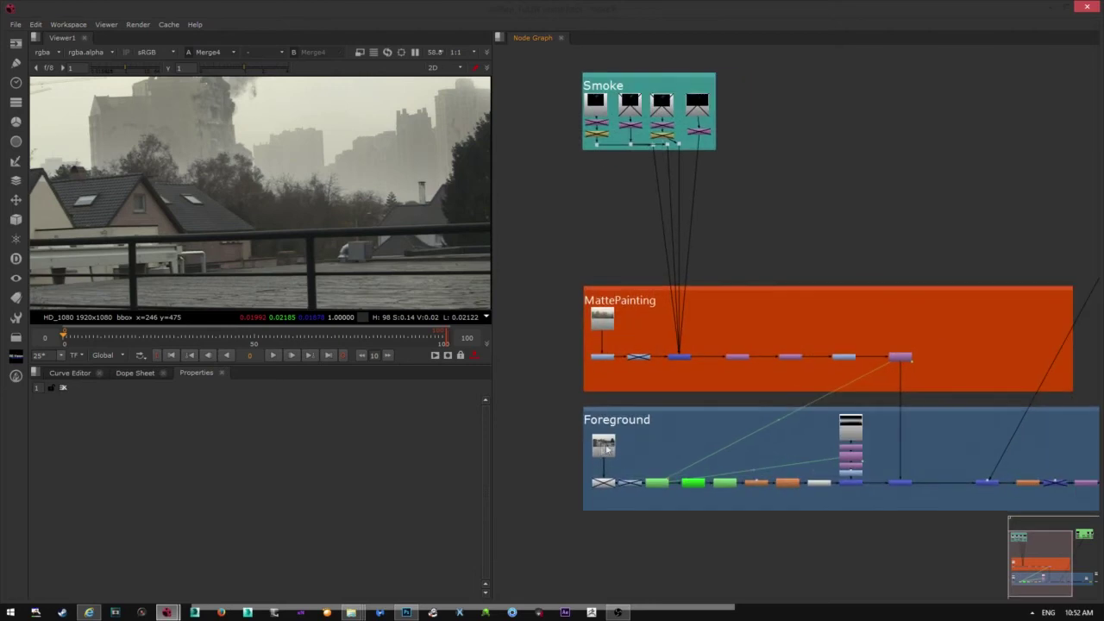
middle_drag(1024, 238, 466, 417)
middle_drag(811, 220, 583, 357)
key(ctrl+v)
middle_drag(625, 325, 683, 320)
scroll(682, 320, up, 10)
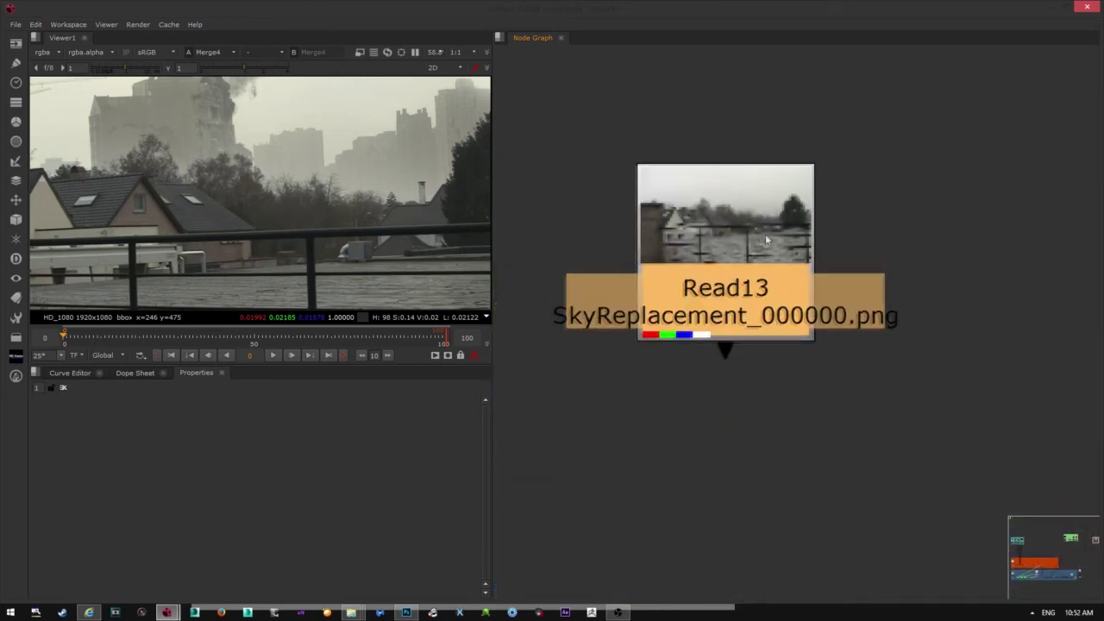
middle_drag(765, 234, 715, 266)
key(1)
Copy the house_destruction.tif read node from the House Destruction group and paste it beside the SkyReplacement footage node
scroll(741, 271, down, 5)
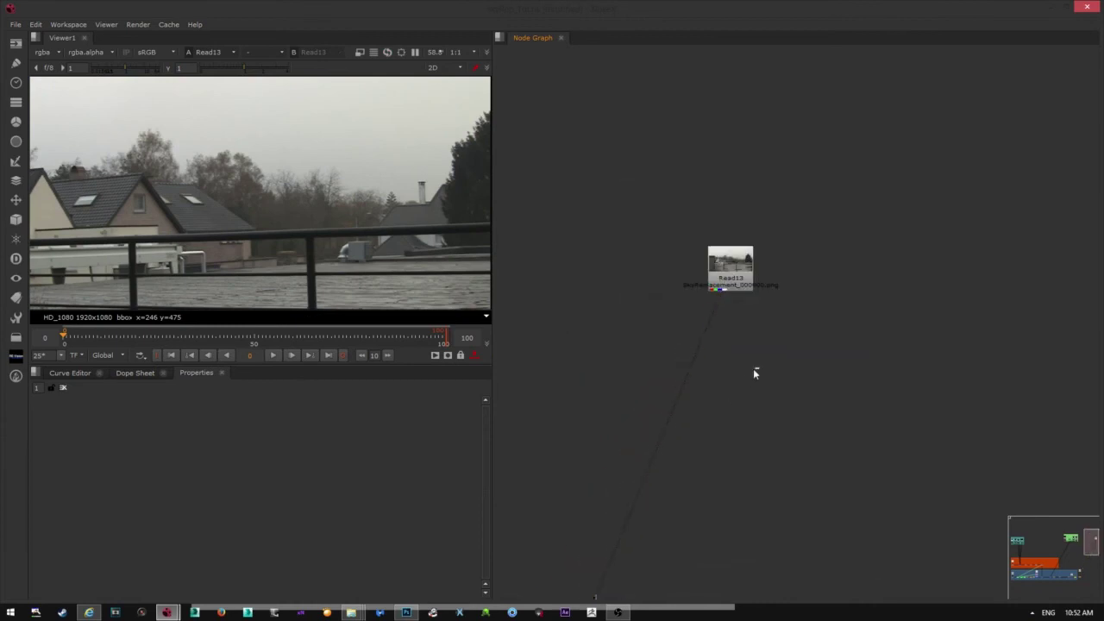
middle_drag(723, 387, 876, 305)
alt+middle_drag(751, 298, 797, 374)
scroll(615, 411, up, 6)
middle_drag(865, 317, 564, 385)
middle_drag(997, 201, 727, 357)
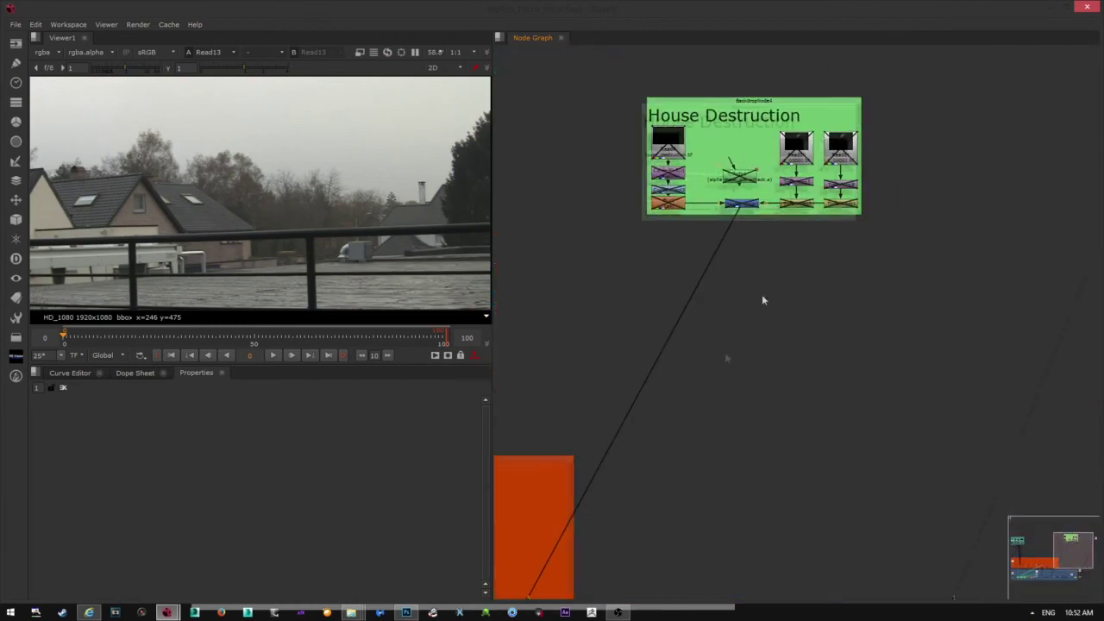
middle_drag(731, 130, 621, 338)
scroll(618, 324, up, 3)
scroll(585, 349, up, 2)
click(540, 380)
middle_drag(600, 408, 612, 363)
middle_drag(903, 377, 517, 369)
middle_drag(888, 363, 630, 358)
scroll(630, 367, up, 3)
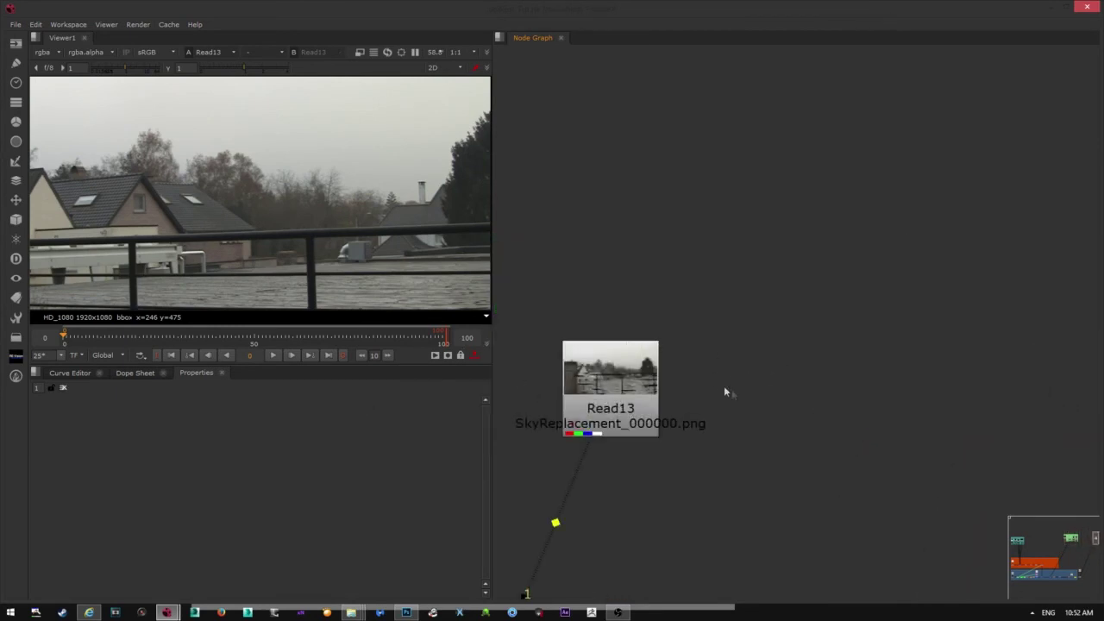
scroll(724, 385, down, 6)
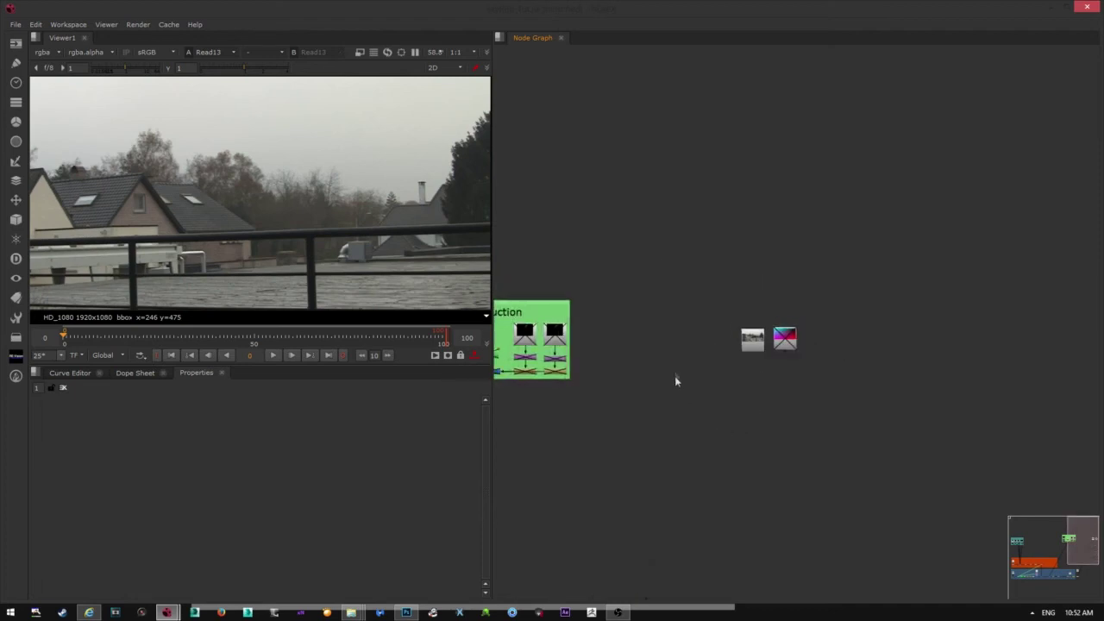
middle_drag(504, 345, 657, 328)
scroll(656, 329, up, 3)
click(1066, 318)
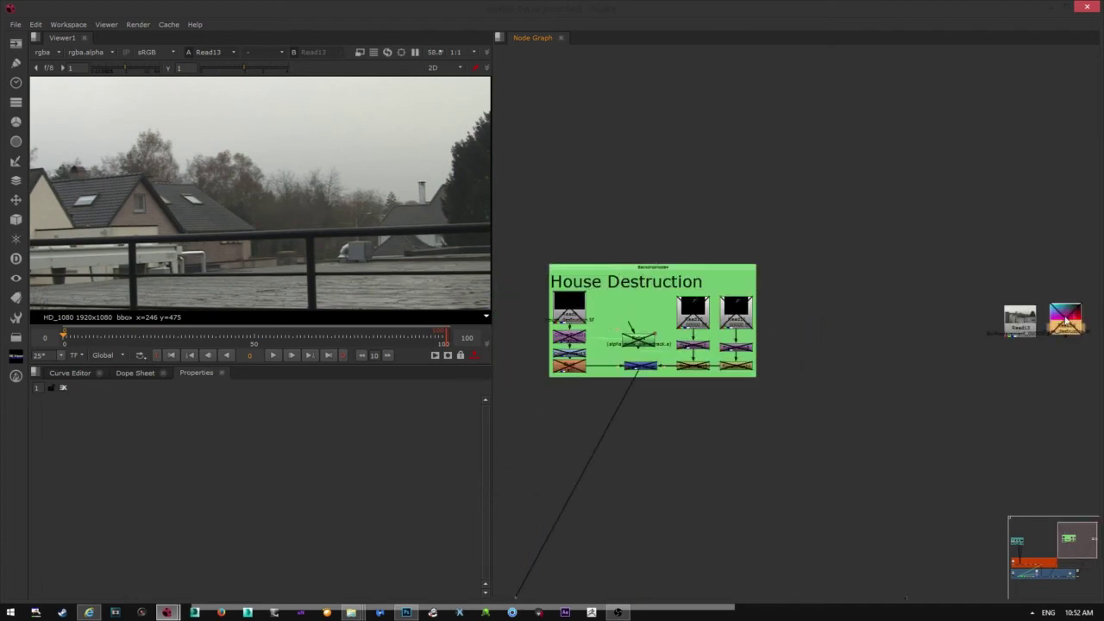
key(f)
Compare the footage and the house_destruction.tif damage in the viewer, and space the two read nodes farther apart
drag(694, 348, 692, 352)
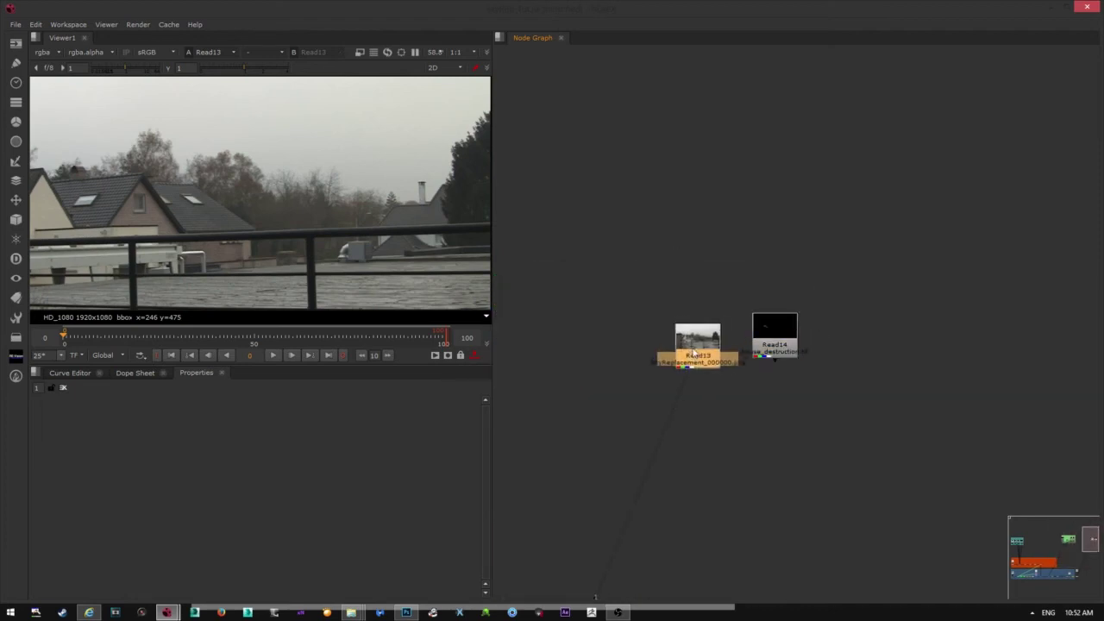
key(1)
click(768, 350)
key(1)
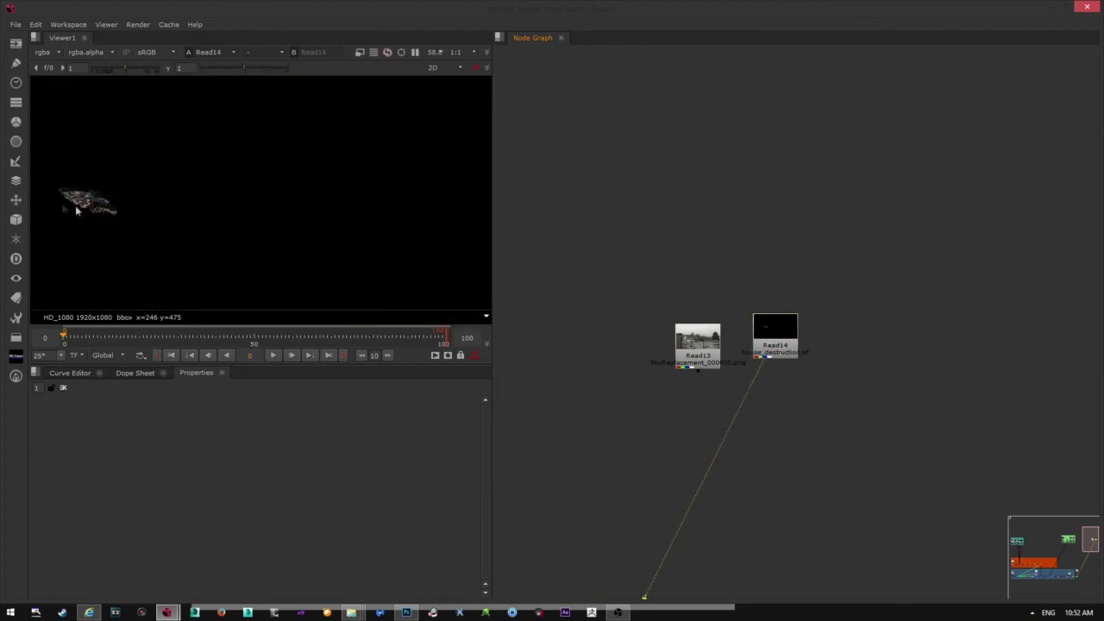
middle_drag(75, 205, 238, 211)
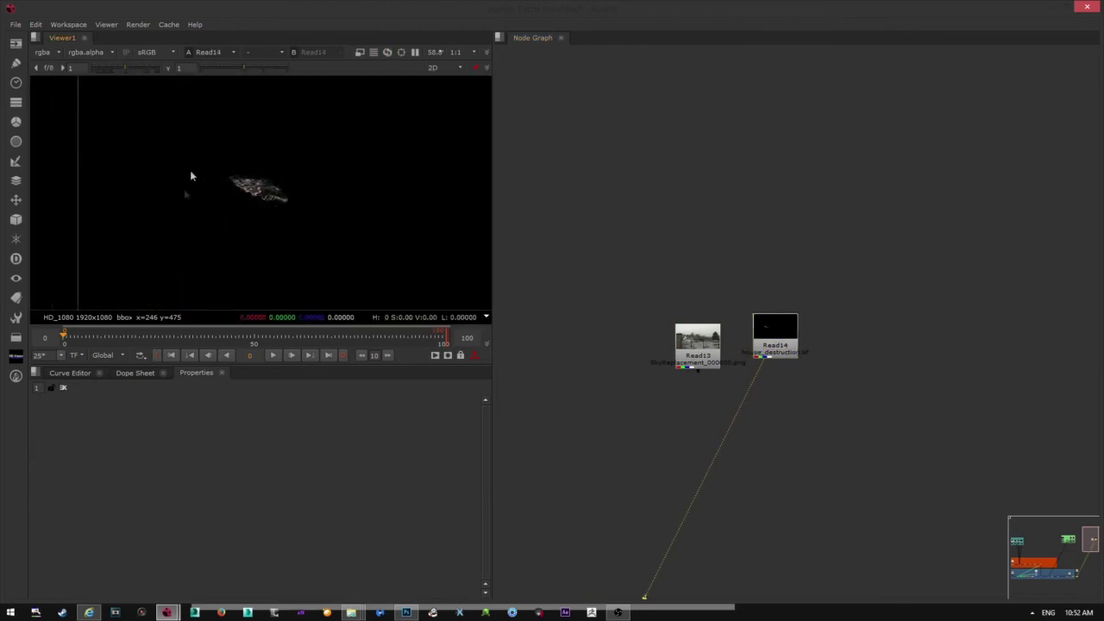
middle_drag(756, 326, 824, 317)
click(694, 337)
key(1)
drag(826, 316, 853, 326)
Examine the rear house's tiled roof in the SkyReplacement footage, both close up and within the whole shot
scroll(747, 337, up, 5)
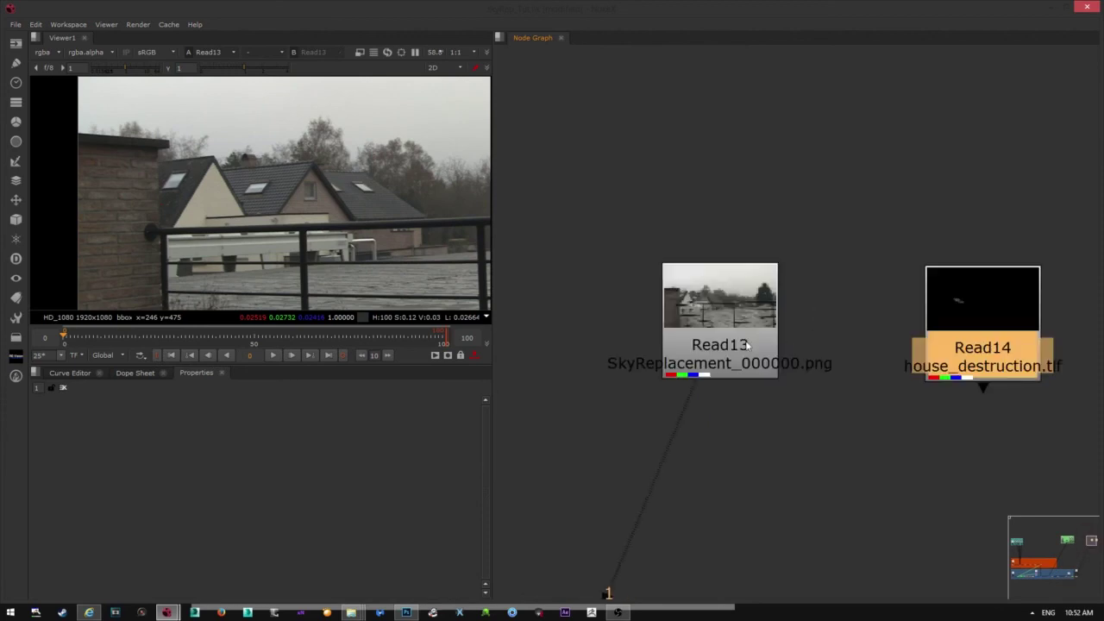
middle_drag(736, 330, 707, 320)
middle_drag(363, 181, 263, 201)
scroll(264, 202, up, 4)
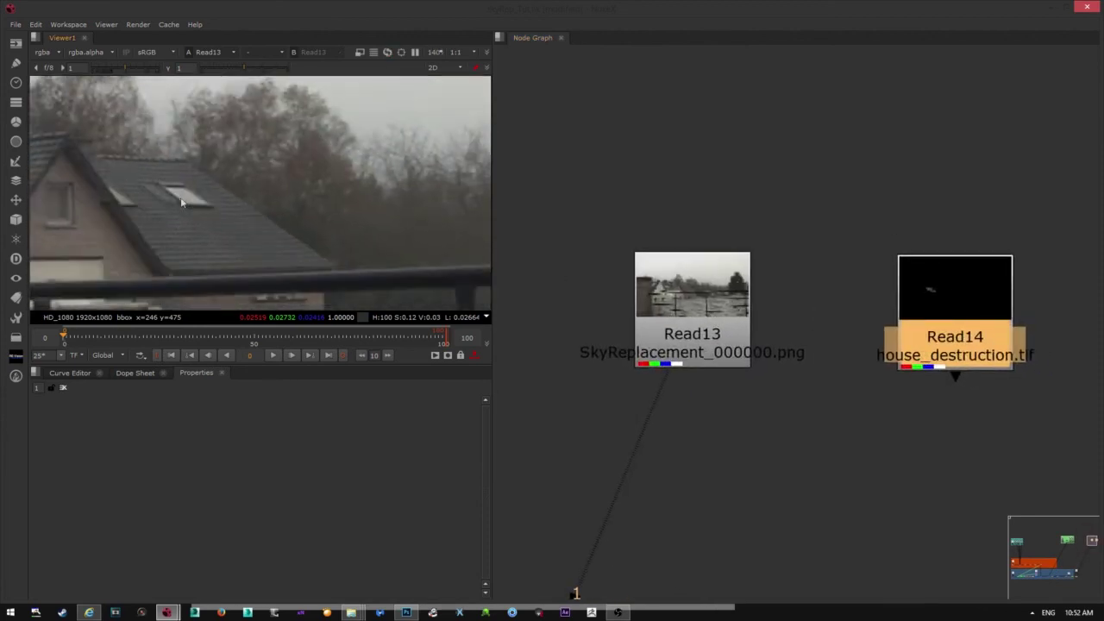
middle_drag(122, 167, 98, 164)
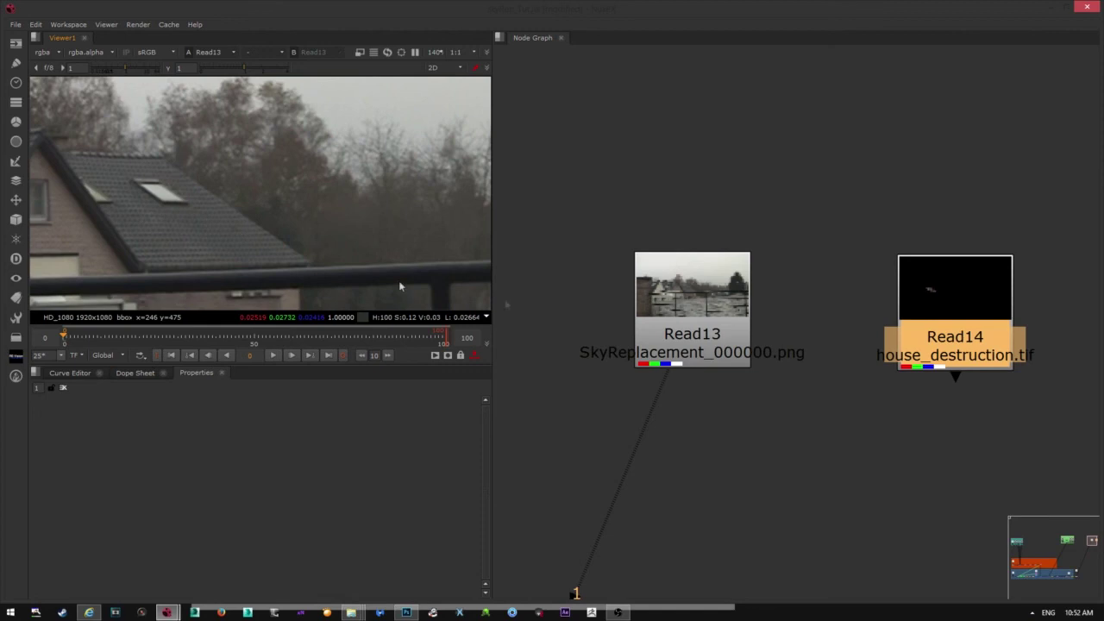
drag(971, 303, 922, 303)
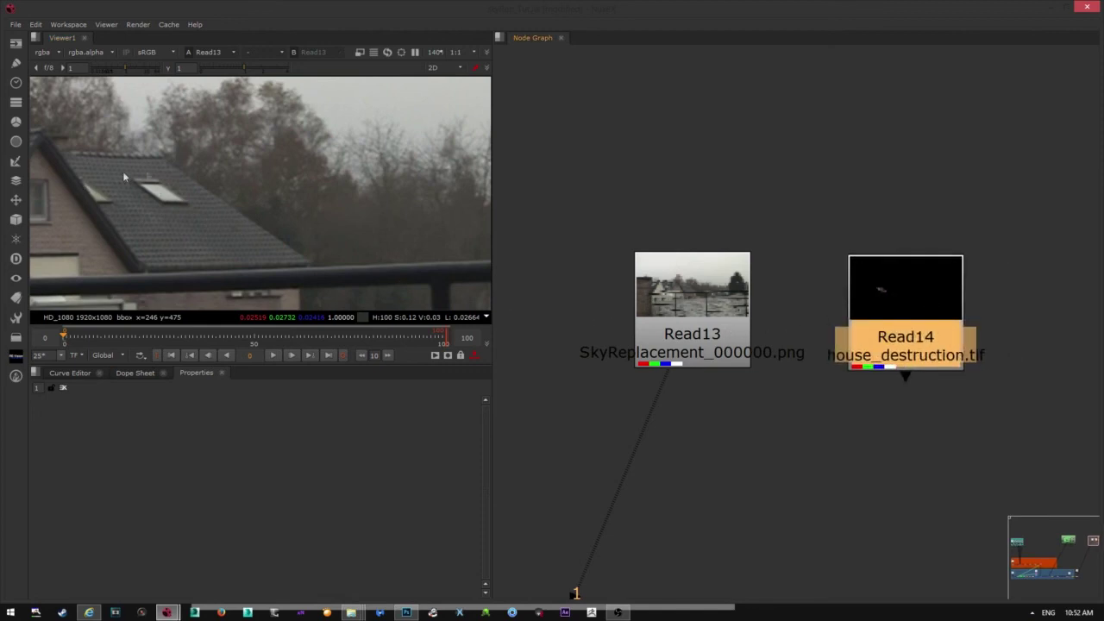
scroll(123, 177, down, 5)
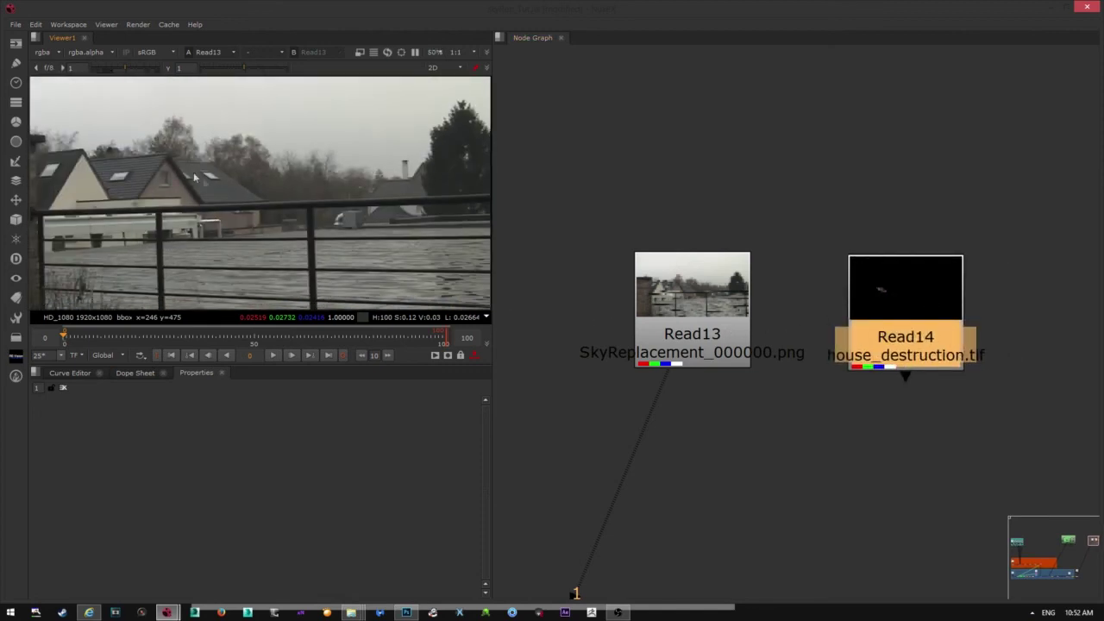
scroll(226, 230, up, 1)
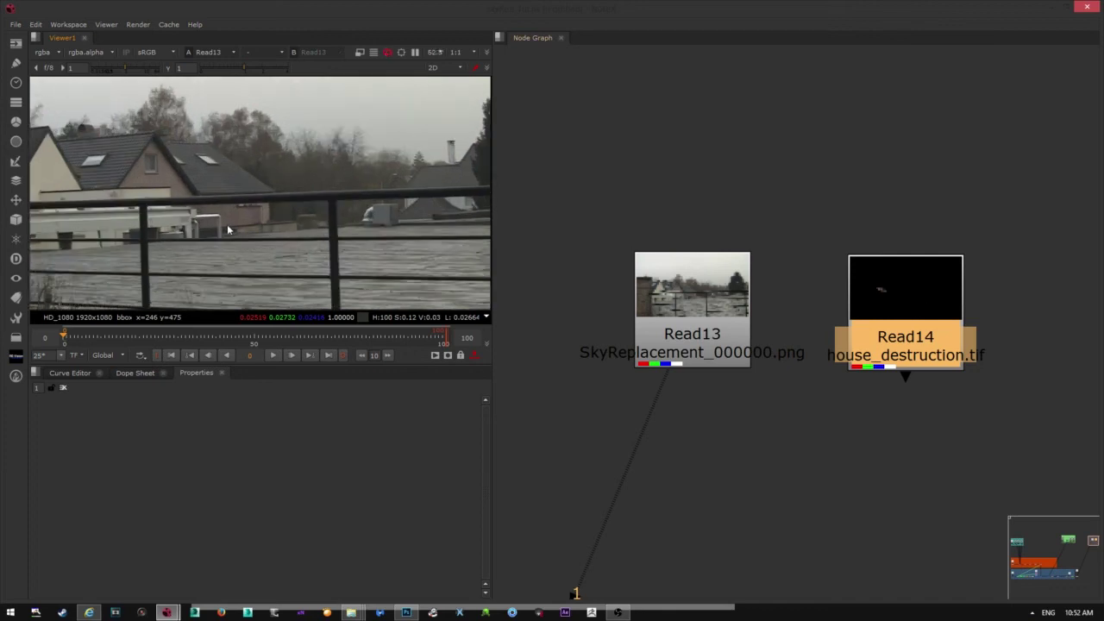
middle_drag(302, 186, 190, 200)
middle_drag(117, 188, 209, 188)
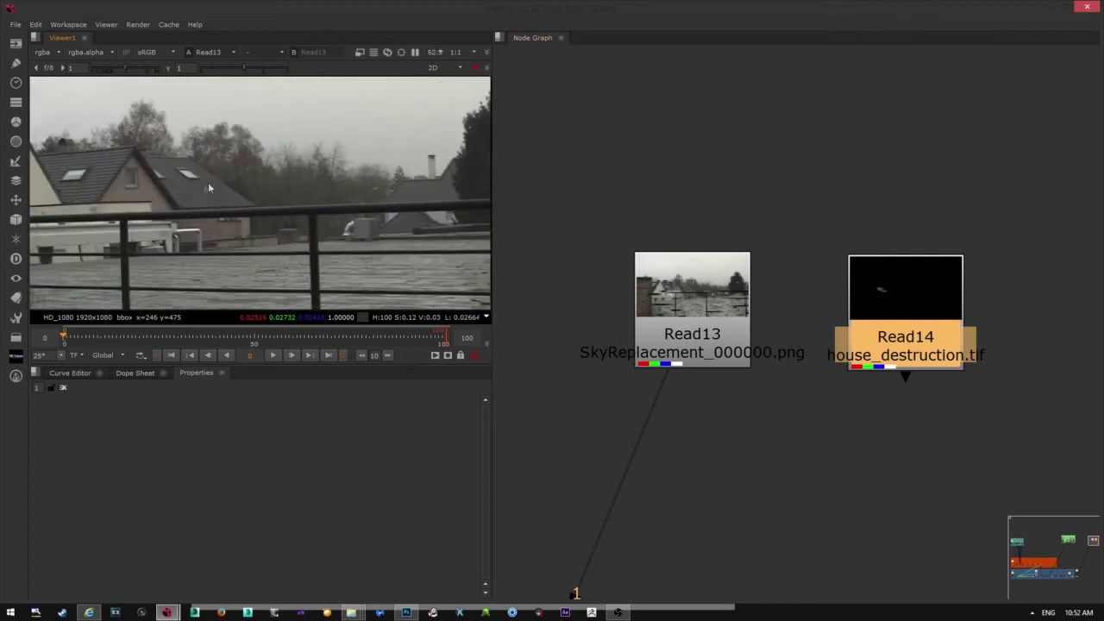
scroll(193, 167, up, 5)
Add a PlanarTracker to the SkyReplacement footage read node
click(628, 335)
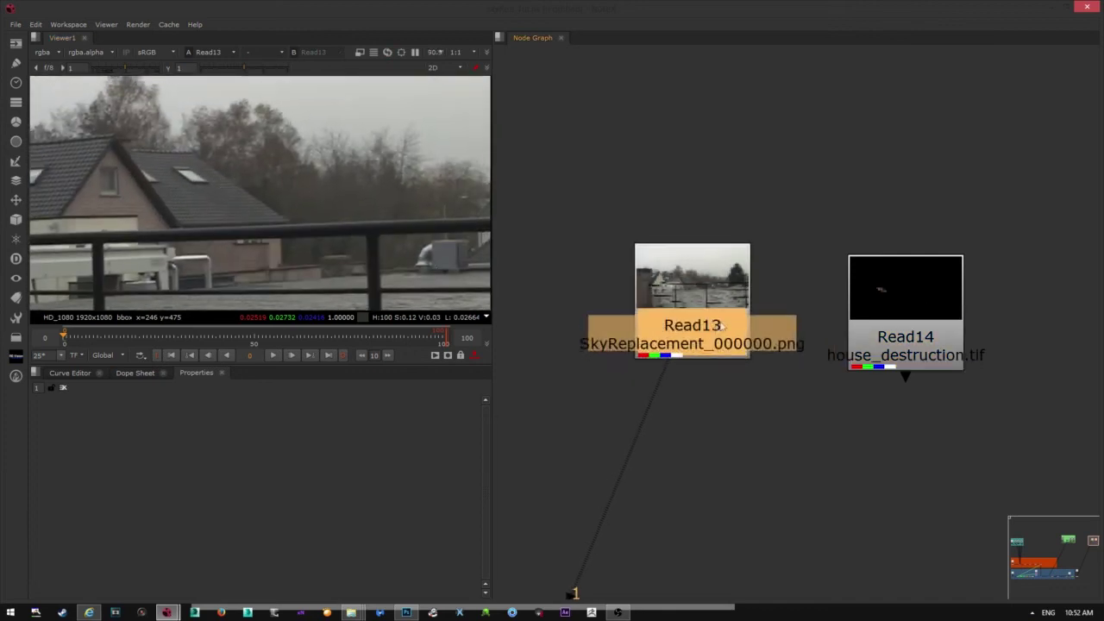
key(Tab)
text(plan)
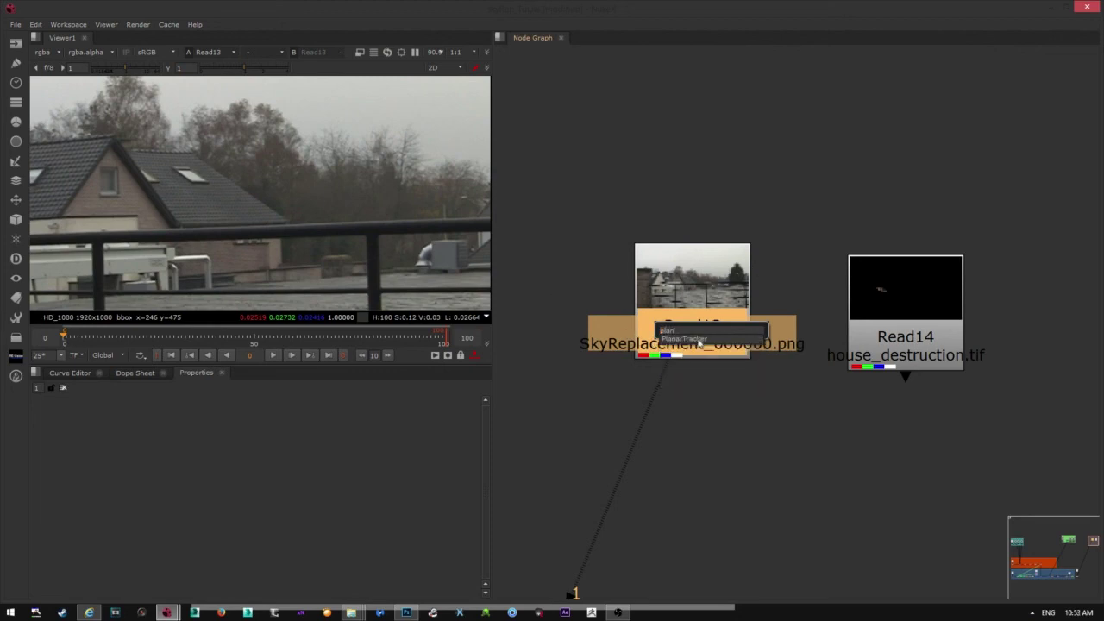
key(Return)
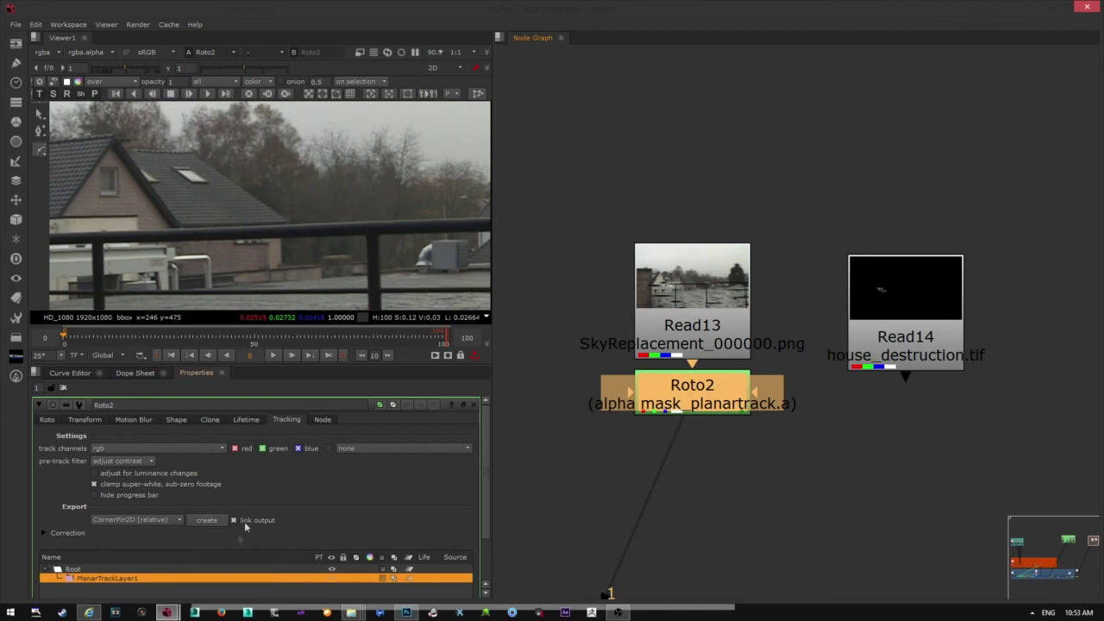
Draw a four-point planar tracking shape over the rear house's tiled roof and adjust its corners to fit the roof plane
click(40, 155)
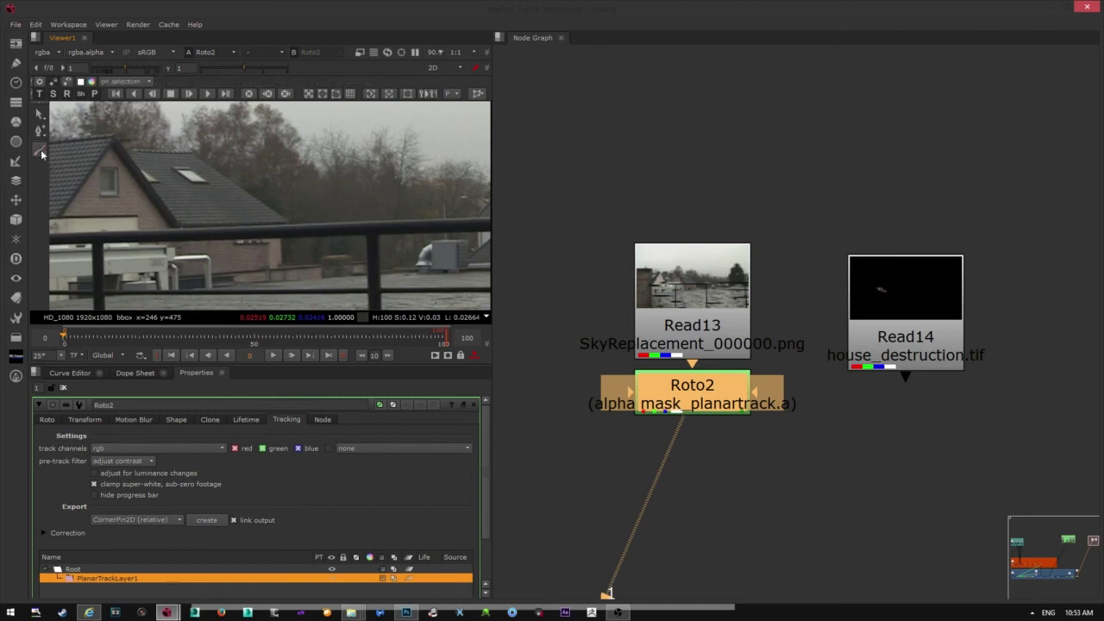
scroll(99, 157, up, 5)
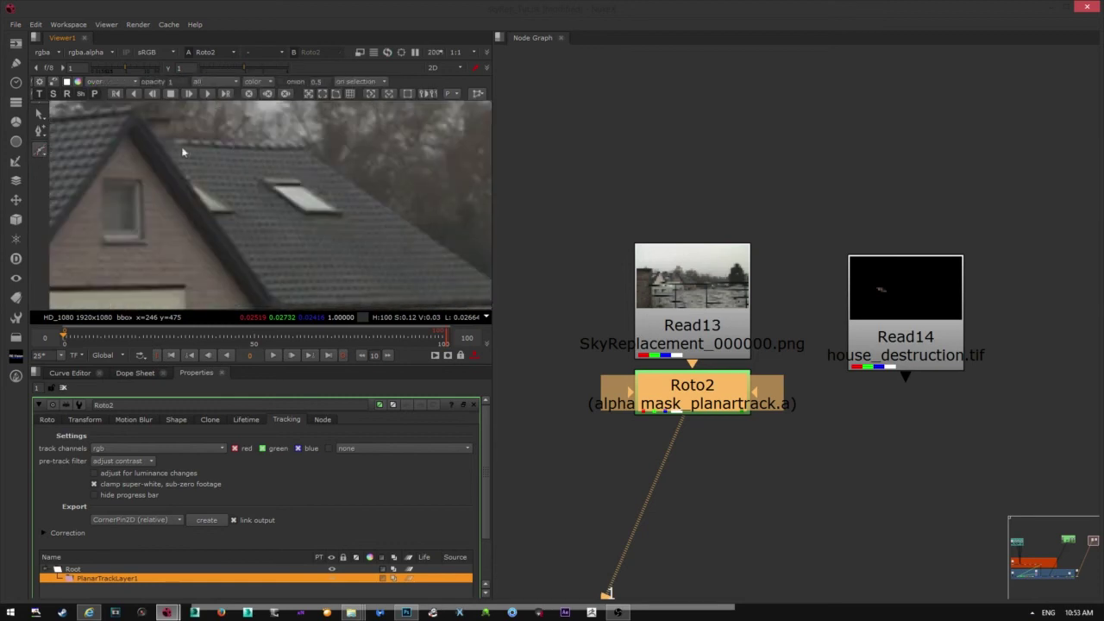
click(219, 153)
middle_drag(363, 209, 241, 188)
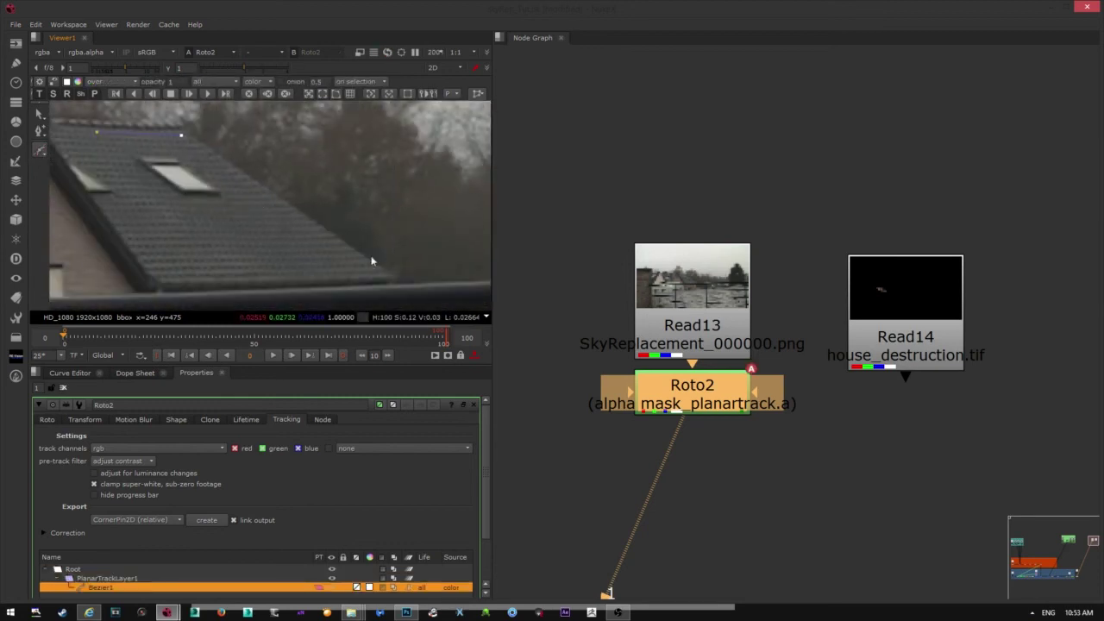
click(373, 271)
click(177, 276)
click(95, 133)
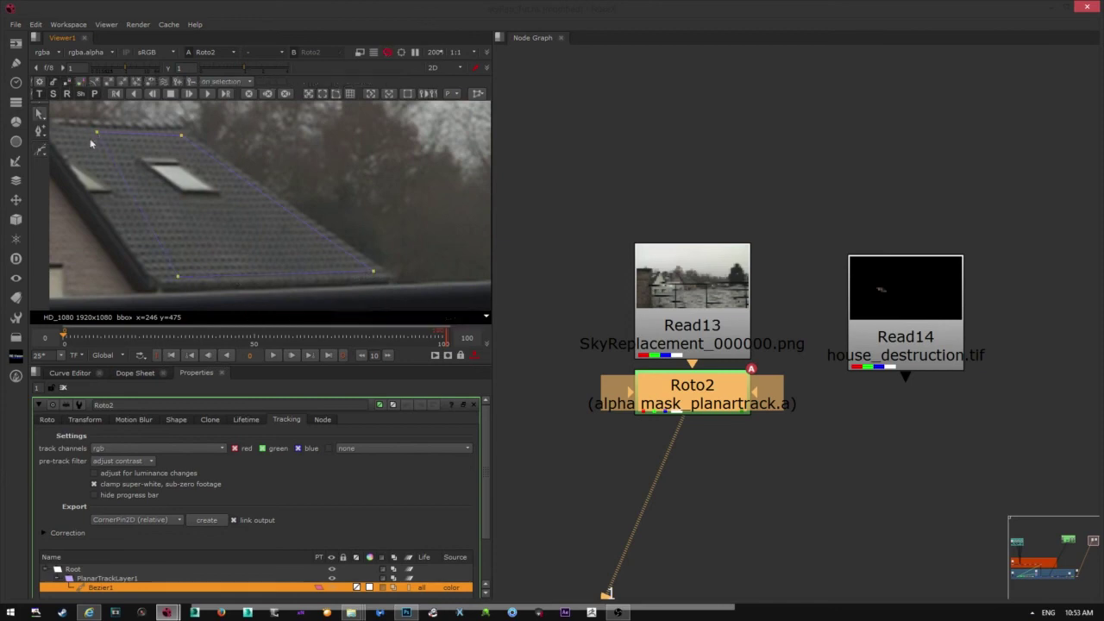
drag(178, 280, 229, 280)
drag(373, 273, 377, 273)
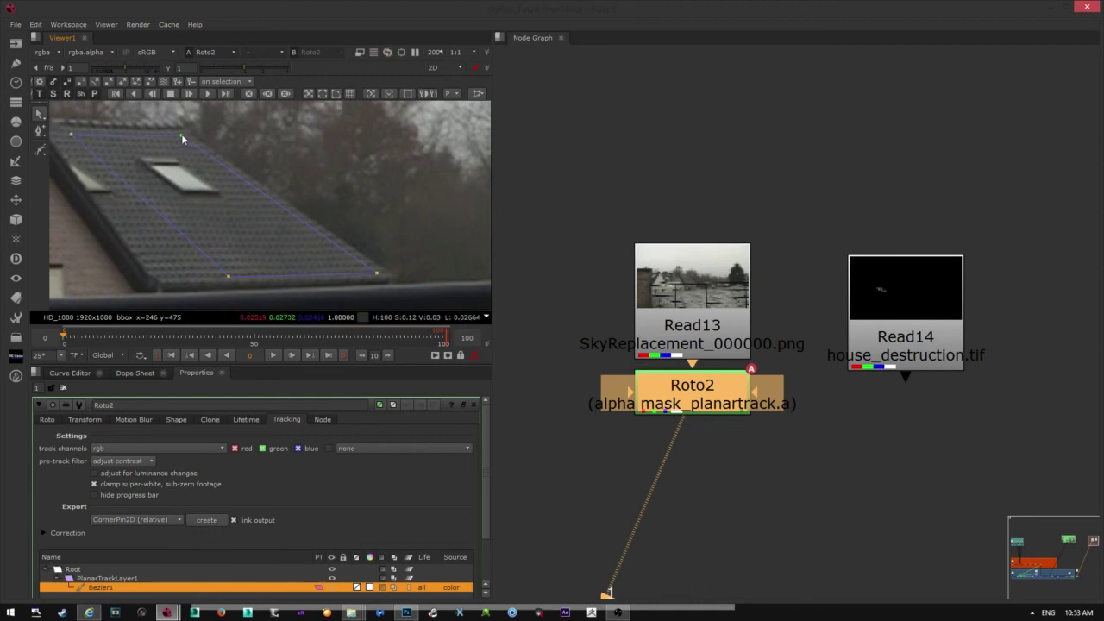
Track the roof shape forward over the frame range 0-100
middle_drag(291, 203, 313, 197)
click(226, 94)
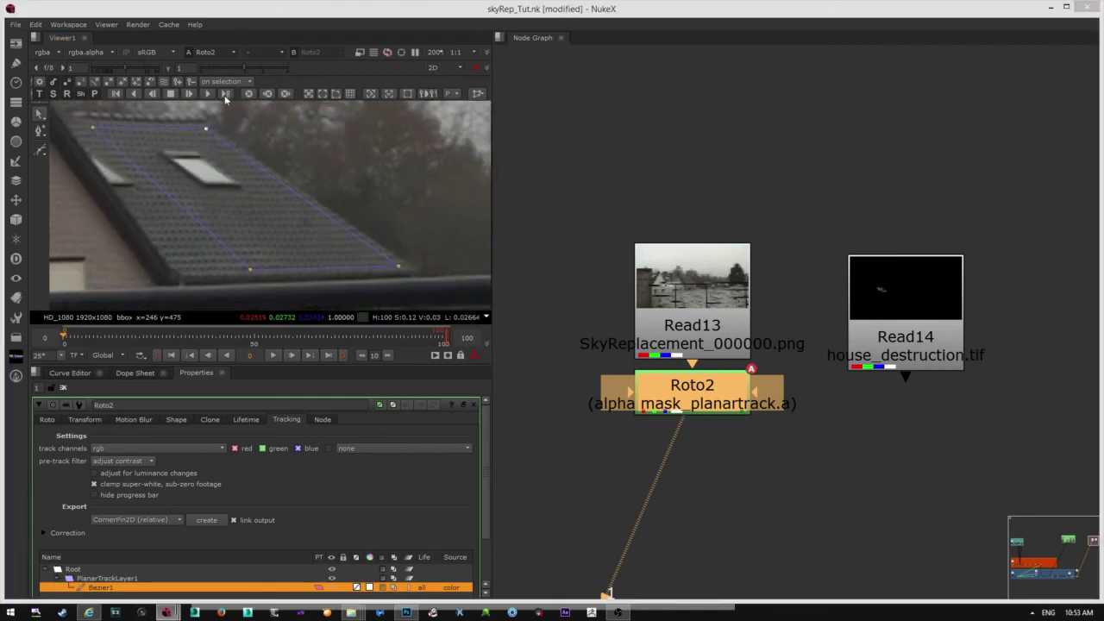
drag(598, 288, 566, 289)
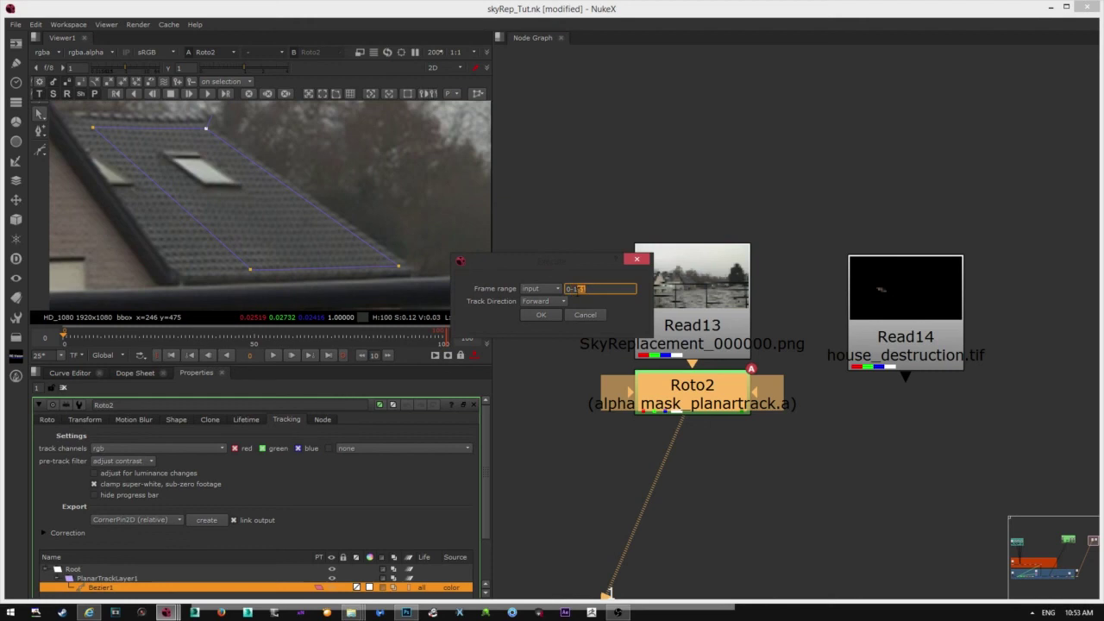
text(00)
click(544, 317)
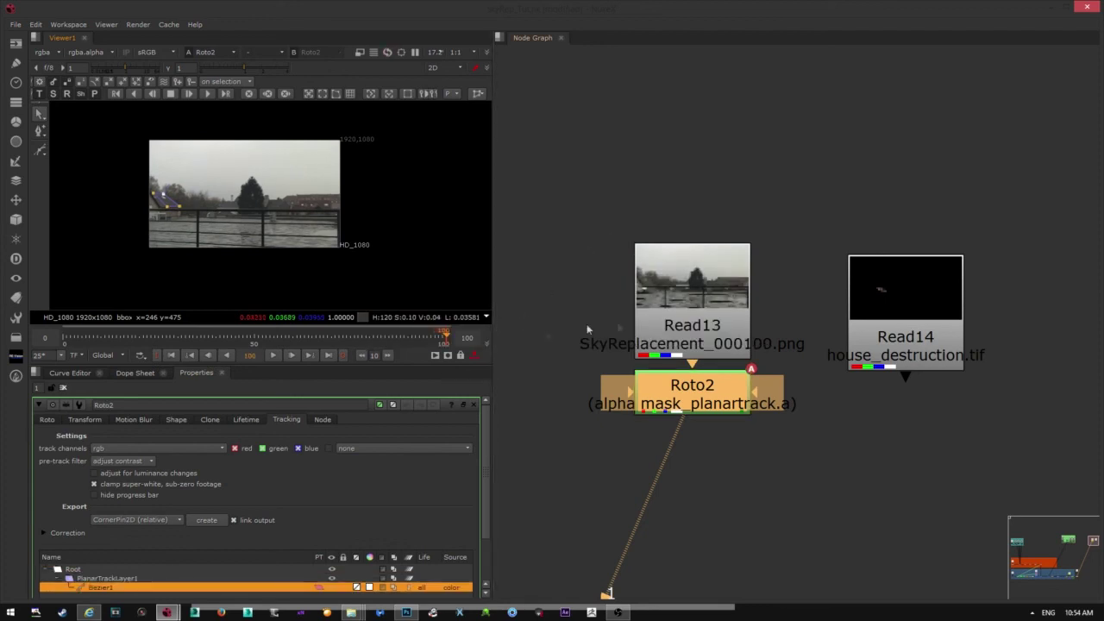
Examine how well the tracked shape sticks to the roof at several frames of the shot
middle_drag(586, 328, 563, 321)
scroll(163, 192, up, 3)
scroll(205, 159, up, 5)
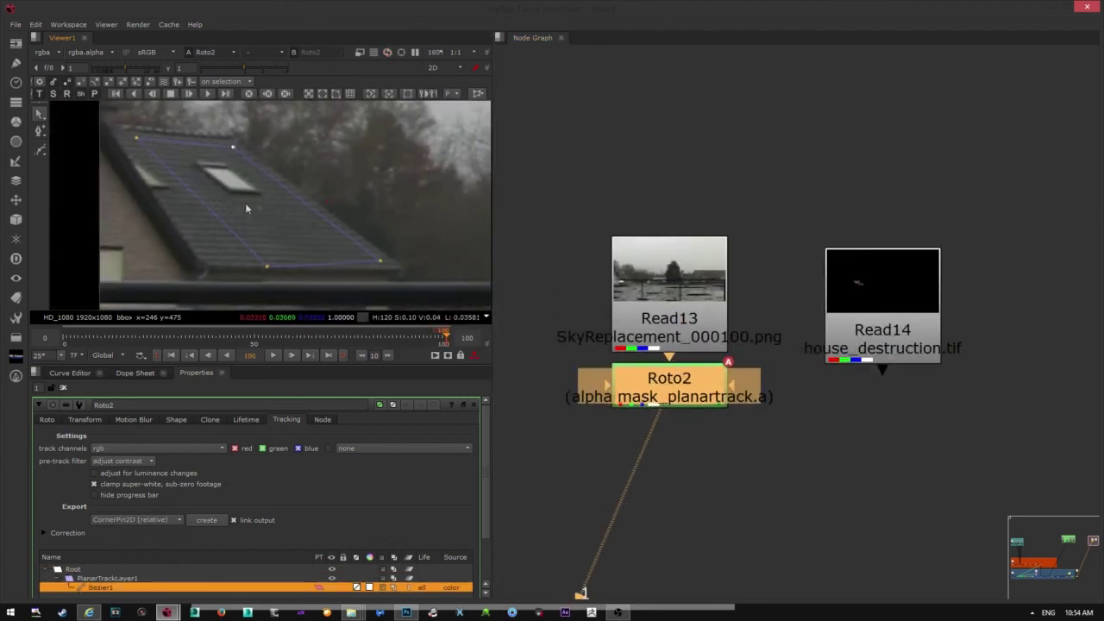
drag(422, 335, 299, 335)
middle_drag(422, 216, 130, 226)
scroll(204, 227, up, 2)
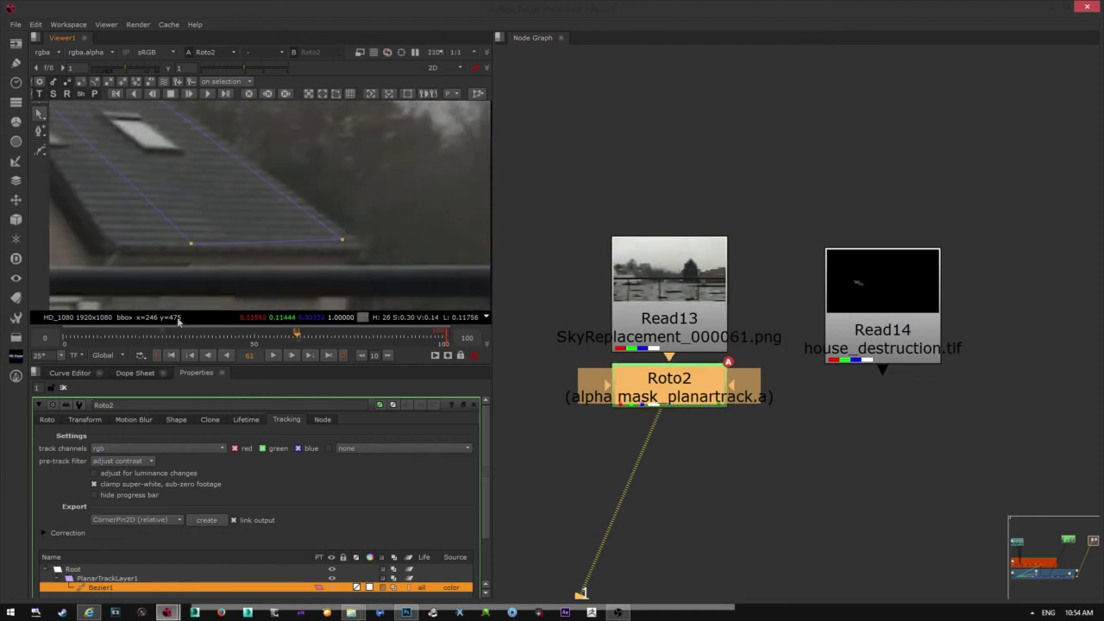
drag(105, 337, 274, 337)
middle_drag(418, 237, 281, 251)
scroll(281, 252, down, 2)
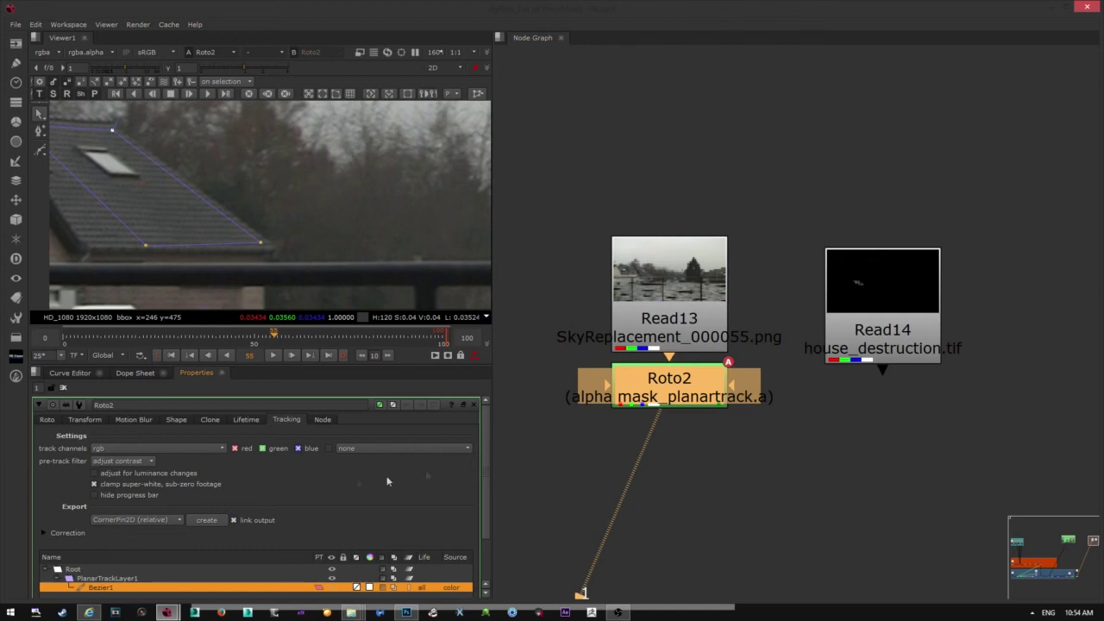
Export the roof's planar track as a CornerPin2D (relative) node with linked output
drag(485, 462, 492, 483)
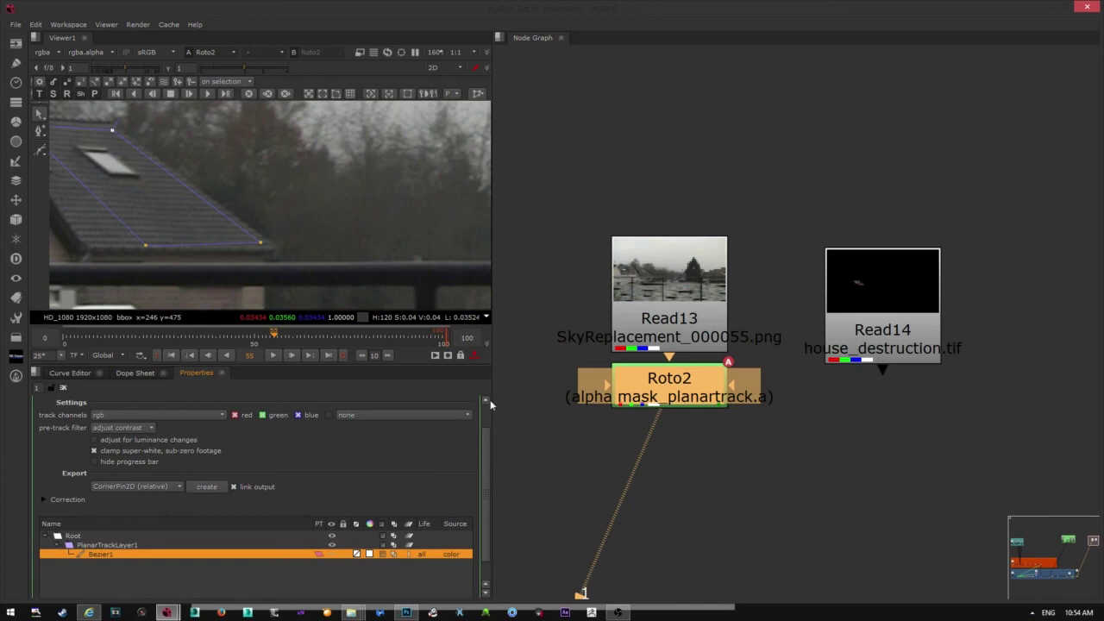
scroll(485, 433, up, 1)
click(99, 420)
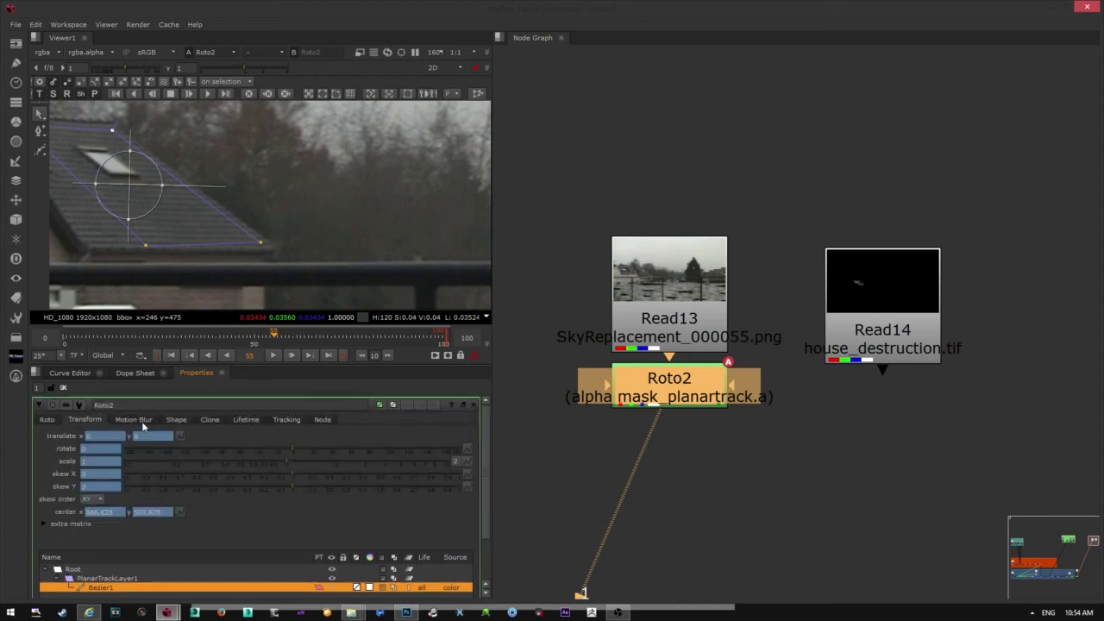
click(133, 421)
click(281, 421)
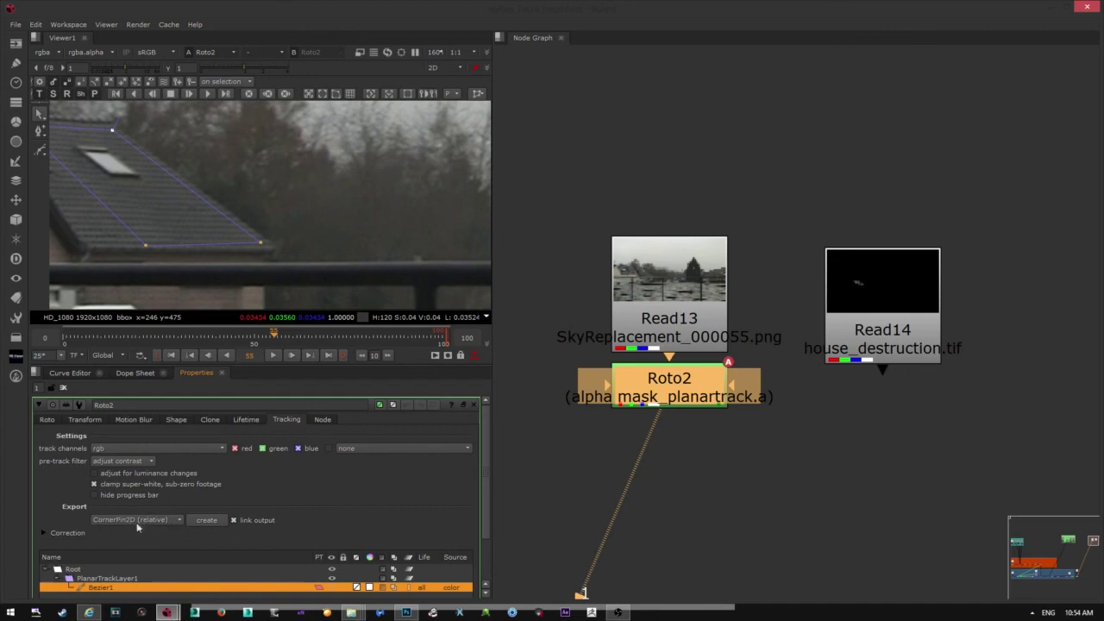
click(207, 521)
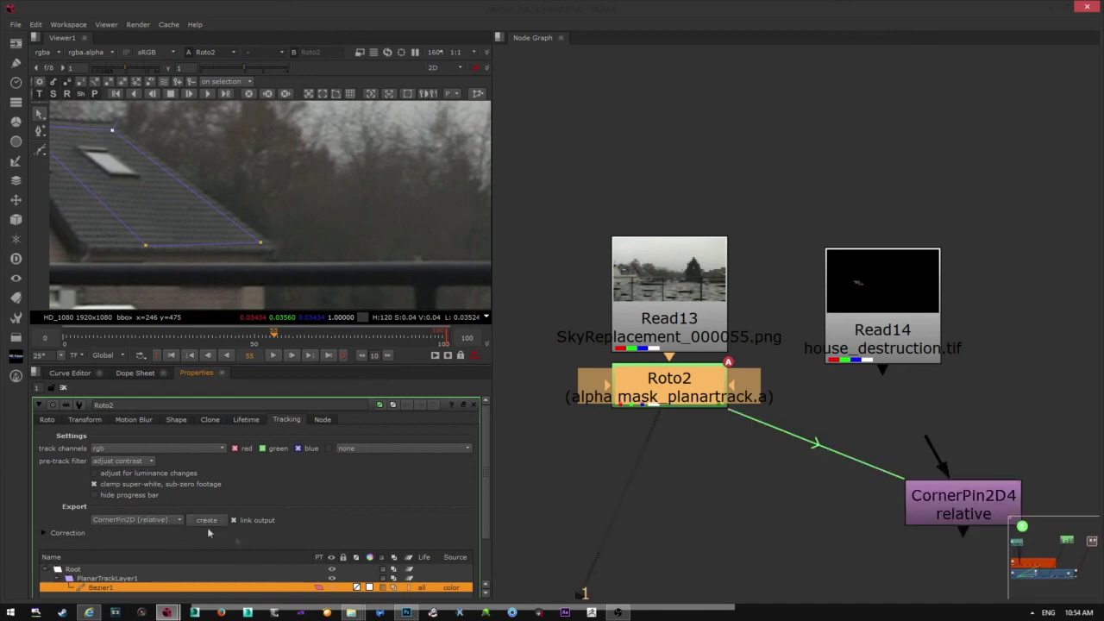
Connect the relative corner pin to the house_destruction.tif read node and line it up directly underneath
drag(884, 442, 796, 433)
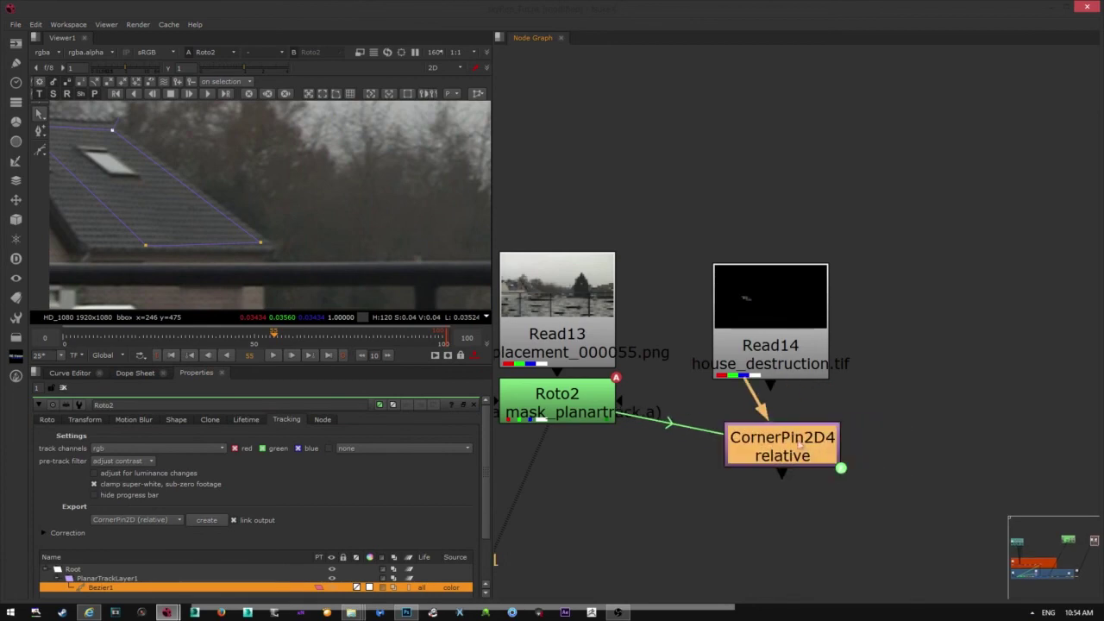
drag(781, 361, 814, 298)
drag(789, 460, 791, 437)
drag(759, 372, 781, 318)
drag(798, 430, 805, 414)
click(803, 329)
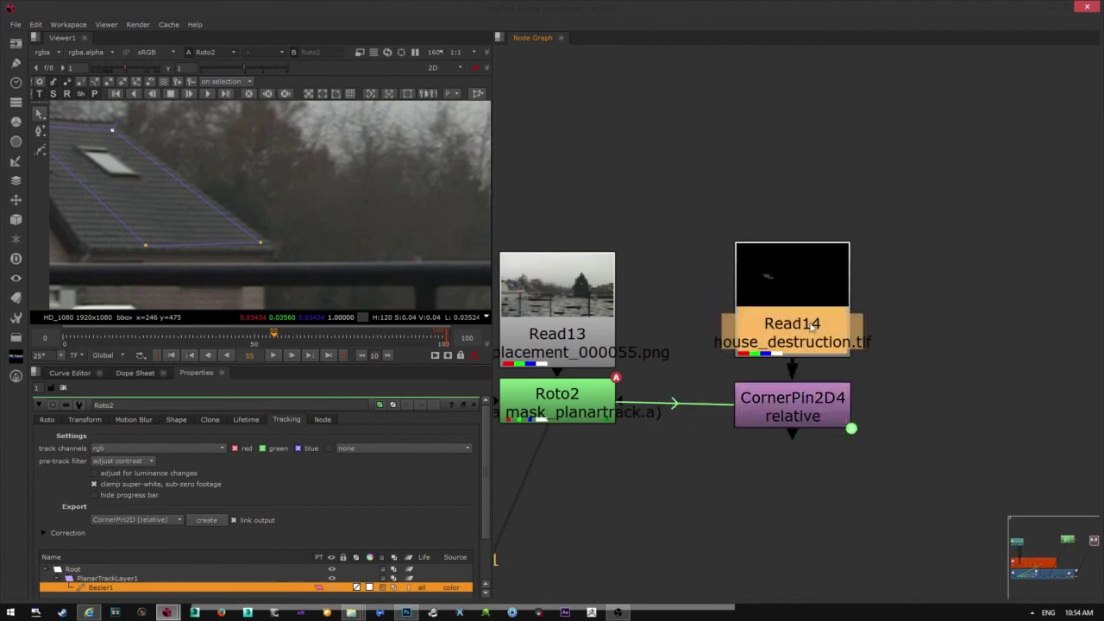
scroll(828, 319, down, 3)
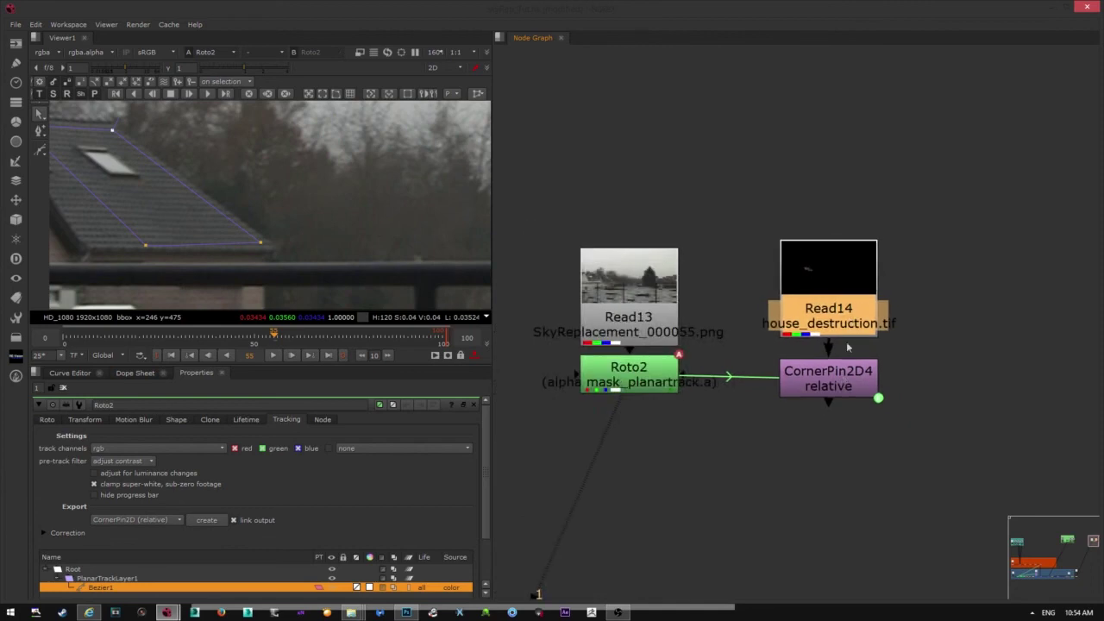
Move the house_destruction.tif read node well above the corner pin to make room between them
click(643, 324)
click(665, 394)
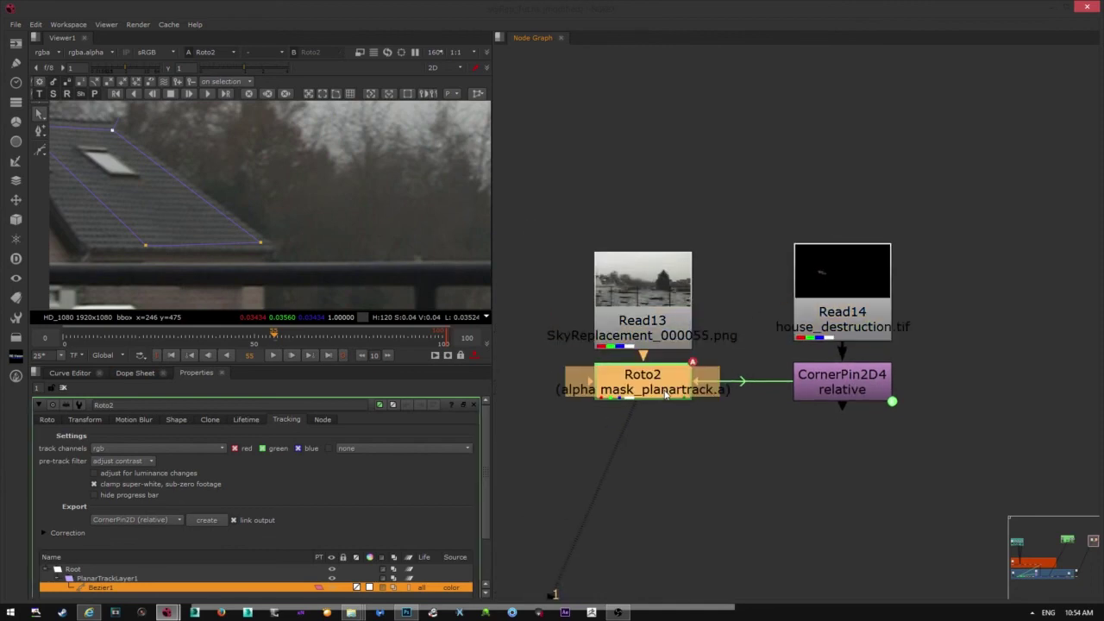
middle_drag(811, 398, 694, 440)
middle_drag(749, 388, 751, 436)
drag(738, 353, 733, 138)
middle_drag(751, 269, 776, 284)
middle_drag(611, 506, 660, 366)
Add a Merge node after the planar tracking Roto node and connect its A input to the corner pin
click(613, 362)
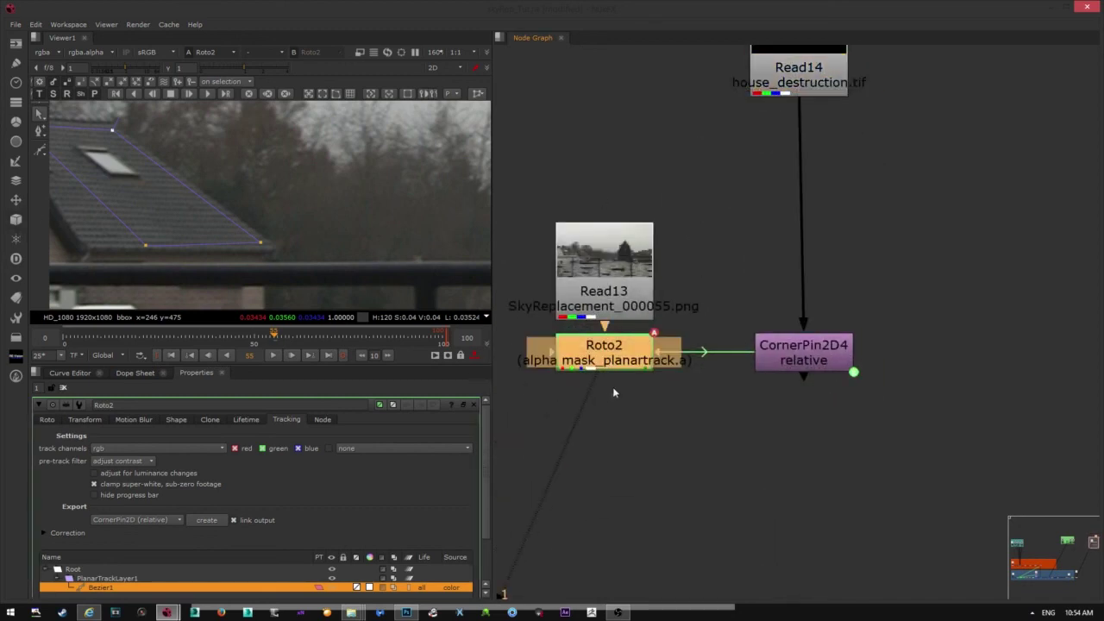
key(Tab)
text(med)
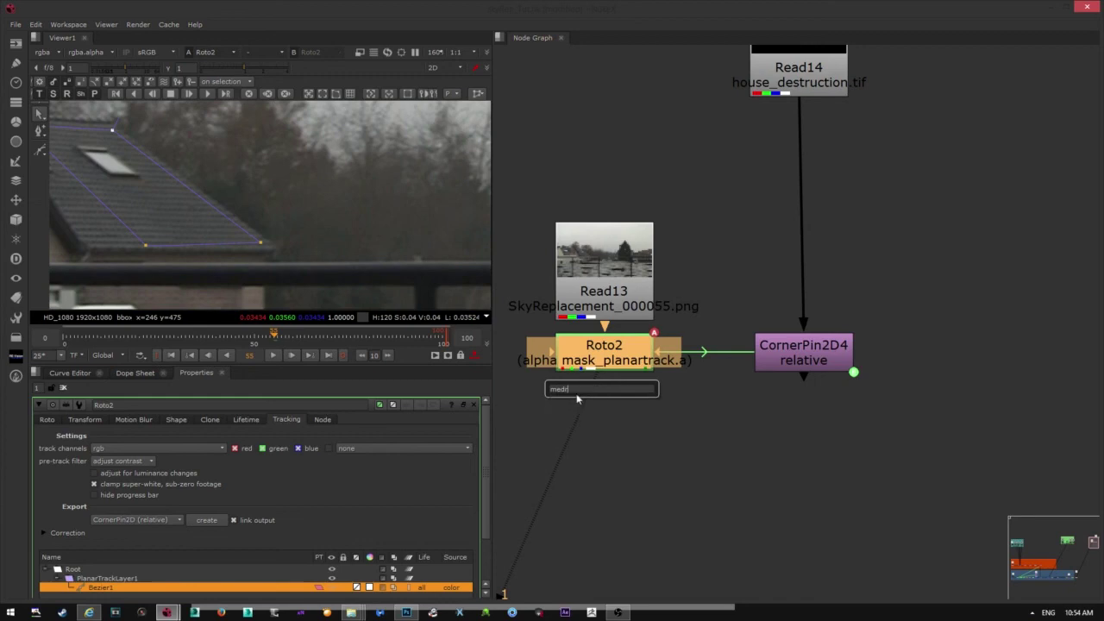
text(r)
key(BackSpace)
key(BackSpace)
key(BackSpace)
key(BackSpace)
text(merge)
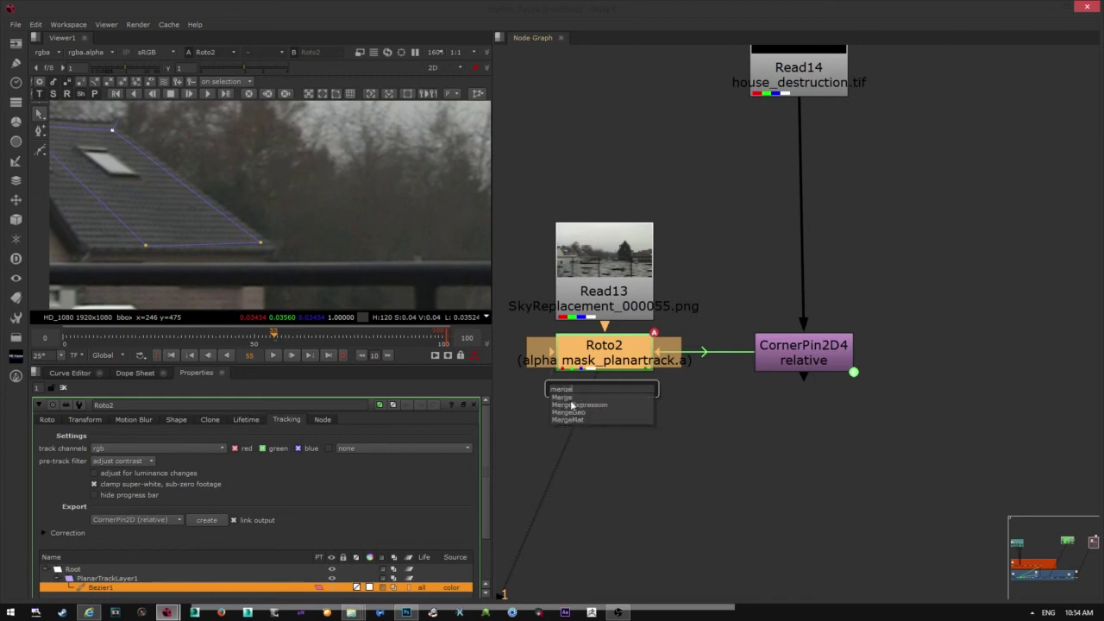
click(569, 398)
drag(735, 354, 639, 352)
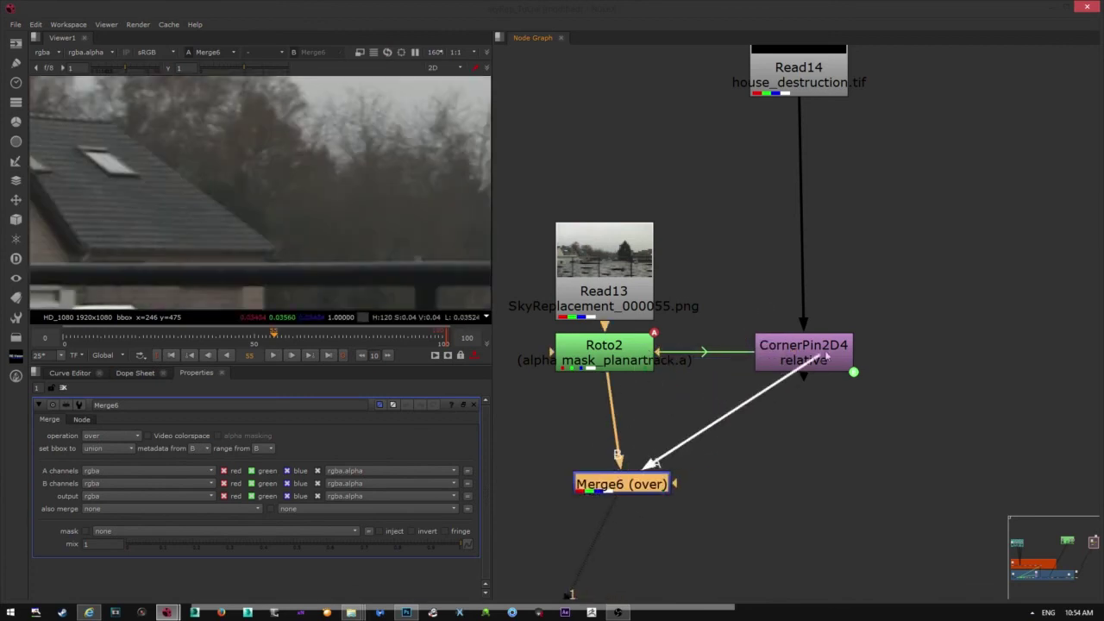